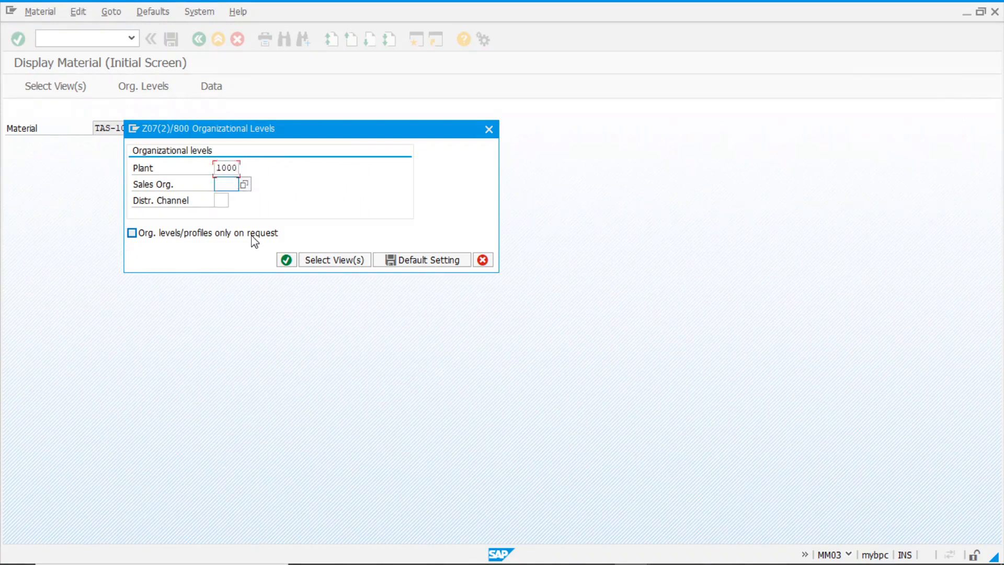
Display the sales data of material TAS-1000 for plant 1000, sales organization 1000 and distribution channel 10
{"action": "type", "text": "1000"}
{"action": "key", "text": "Tab"}
{"action": "type", "text": "10"}
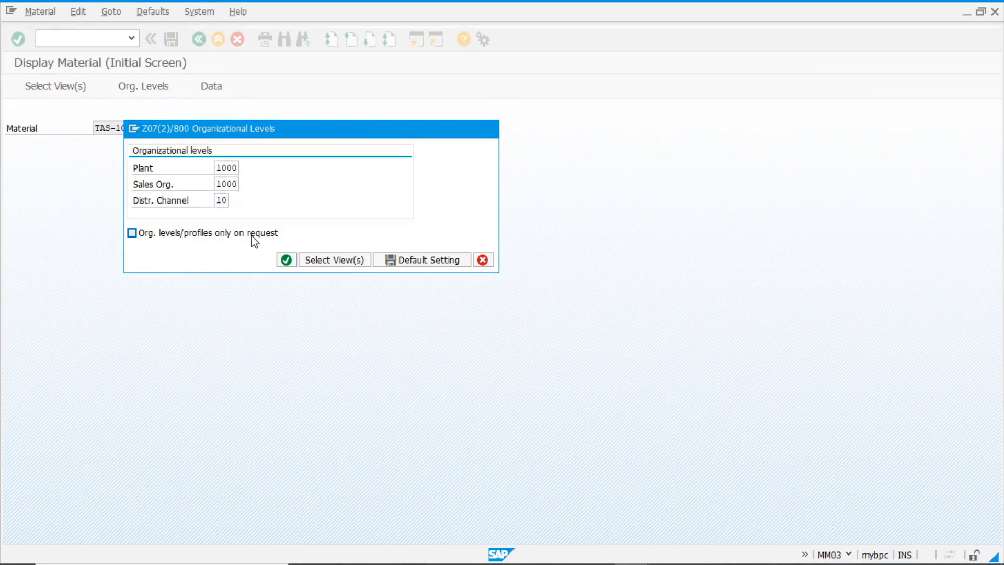
{"action": "key", "text": "Return"}
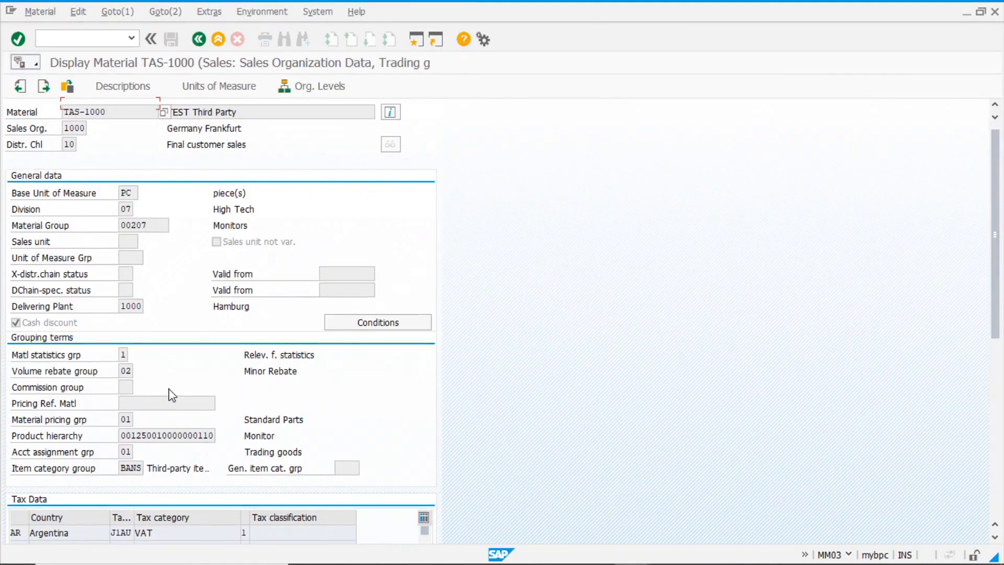
Examine the possible values for the material's item category group, comparing NORM (Standard item) with BANS (Third-party item), and close the list
{"action": "scroll", "coordinate": [169, 392], "scroll_direction": "down", "scroll_amount": 3}
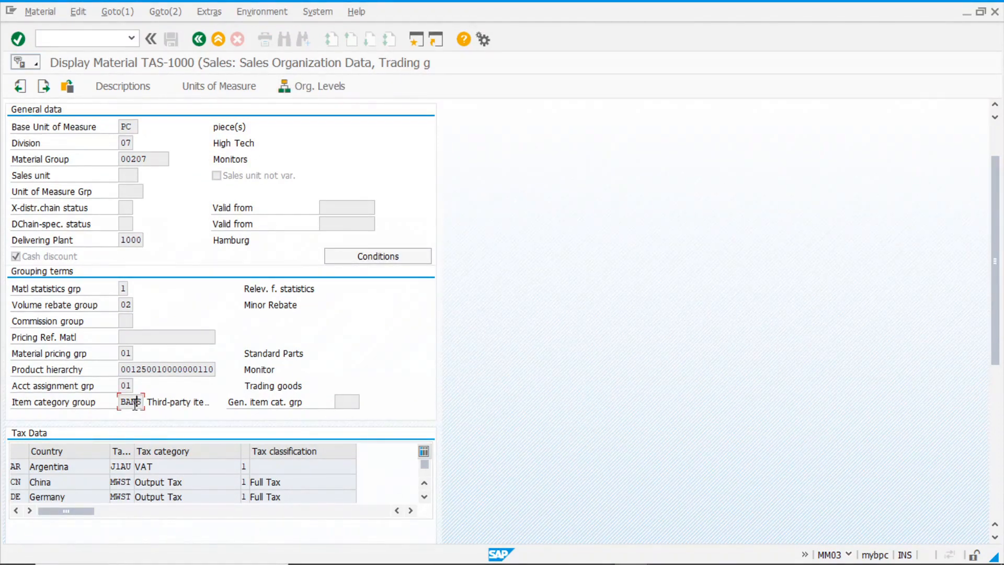
{"action": "key", "text": "F4"}
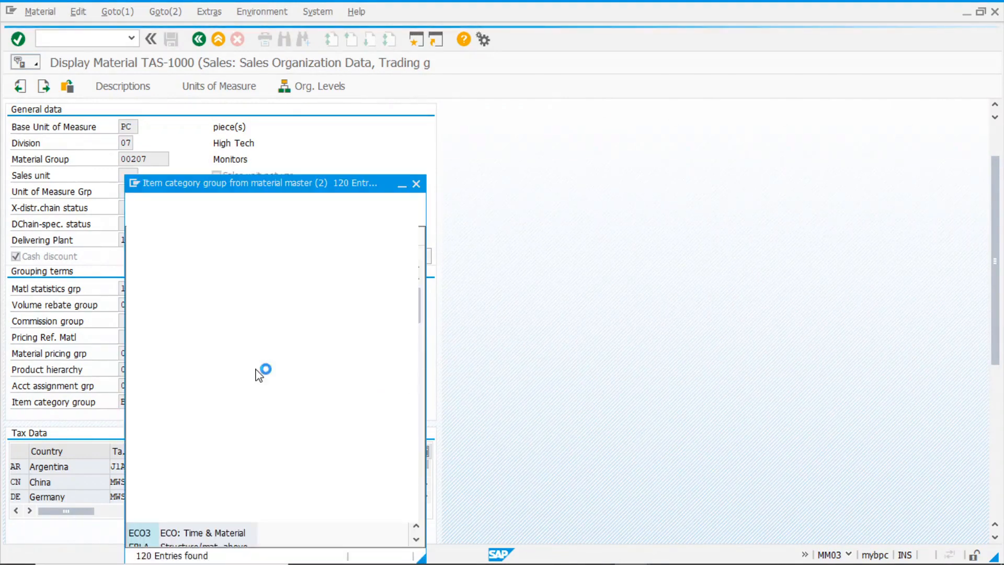
{"action": "left_click_drag", "start_coordinate": [305, 190], "coordinate": [401, 131]}
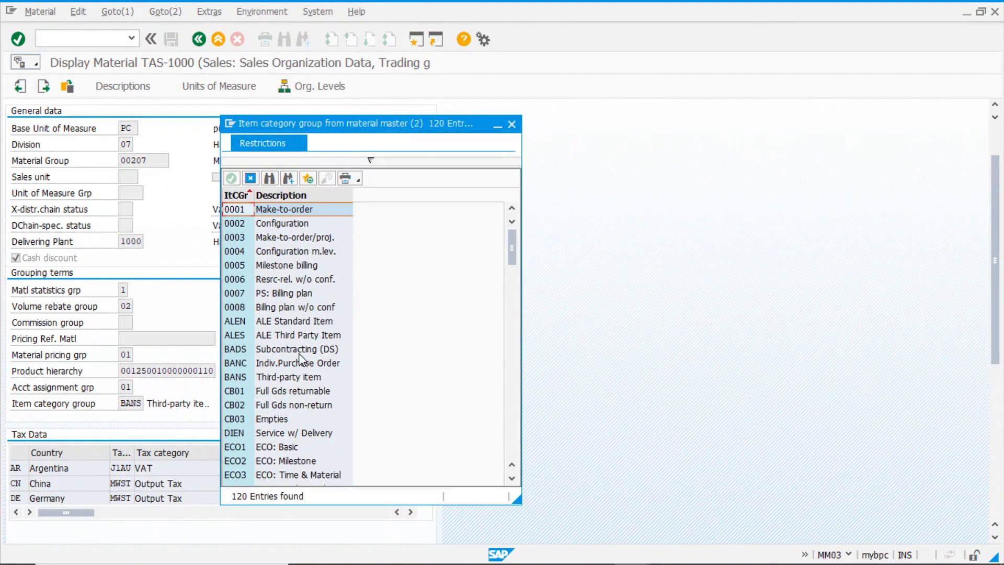
{"action": "scroll", "coordinate": [299, 355], "scroll_direction": "down", "scroll_amount": 20}
{"action": "scroll", "coordinate": [301, 362], "scroll_direction": "up", "scroll_amount": 4}
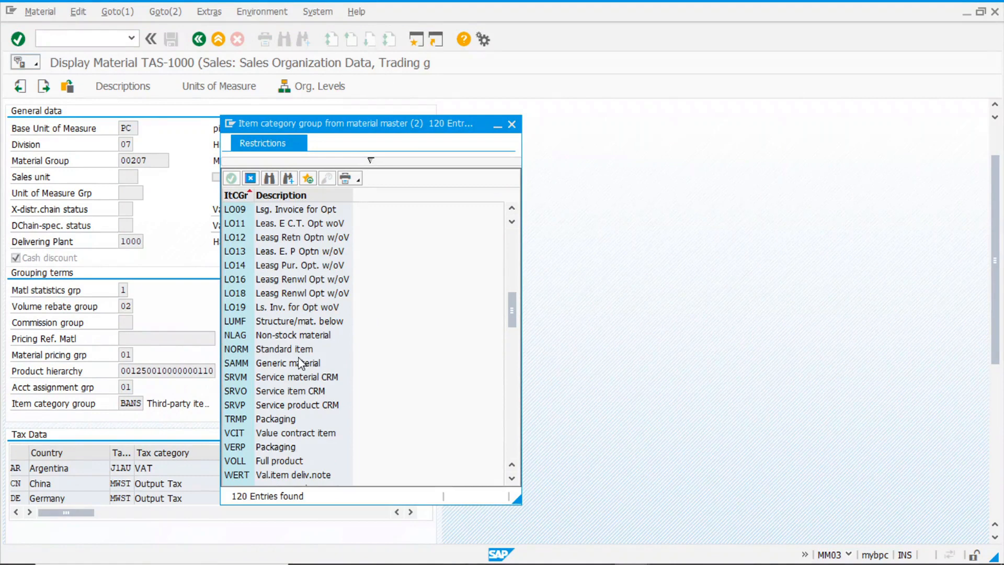
{"action": "left_click", "coordinate": [255, 350]}
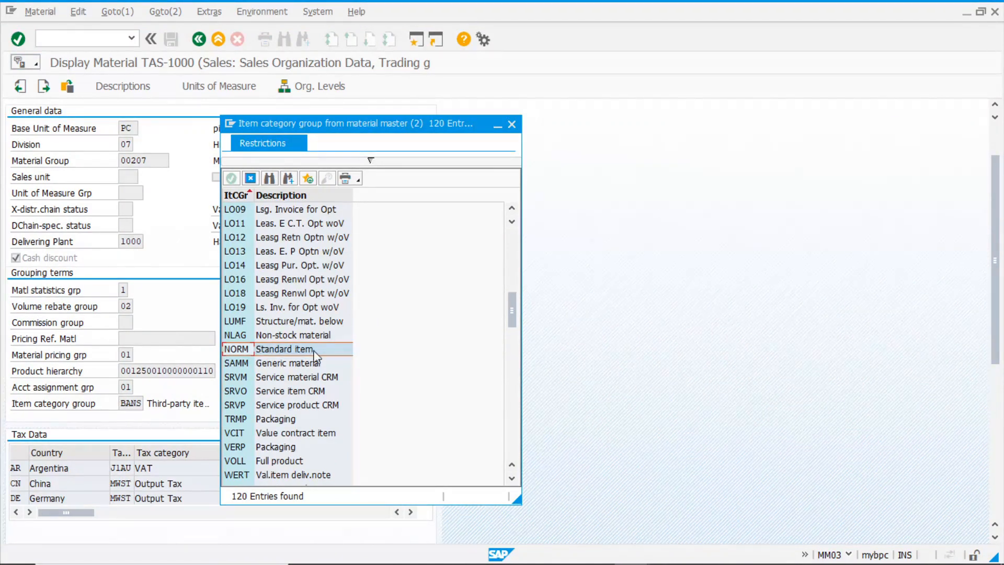
{"action": "scroll", "coordinate": [333, 350], "scroll_direction": "up", "scroll_amount": 4}
{"action": "scroll", "coordinate": [333, 351], "scroll_direction": "up", "scroll_amount": 4}
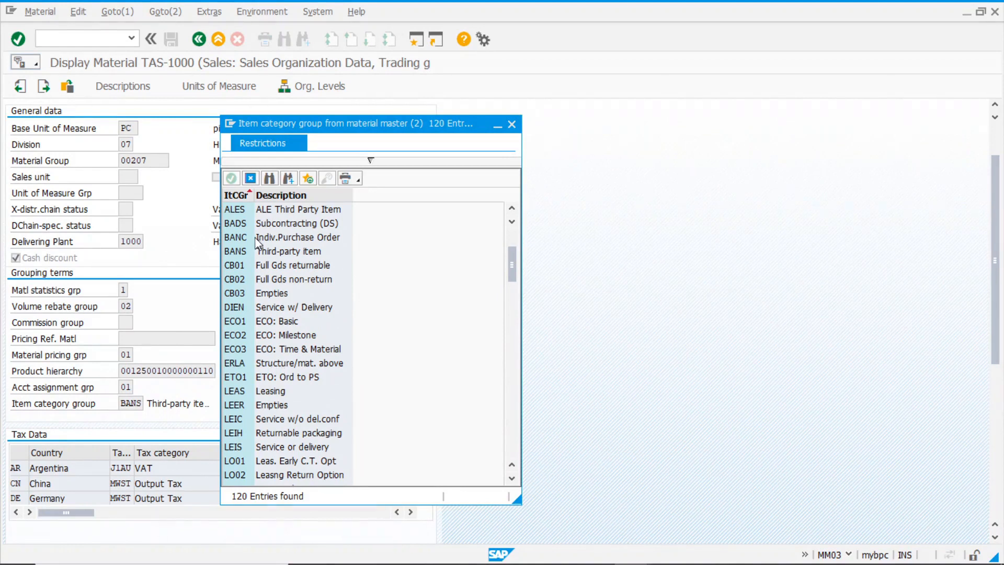
{"action": "left_click", "coordinate": [234, 255]}
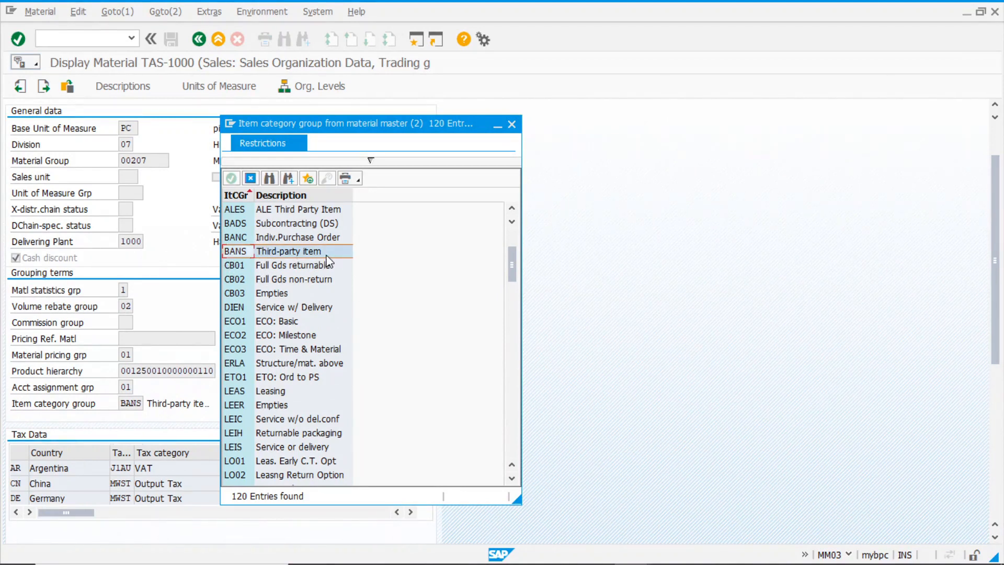
{"action": "left_click", "coordinate": [512, 125]}
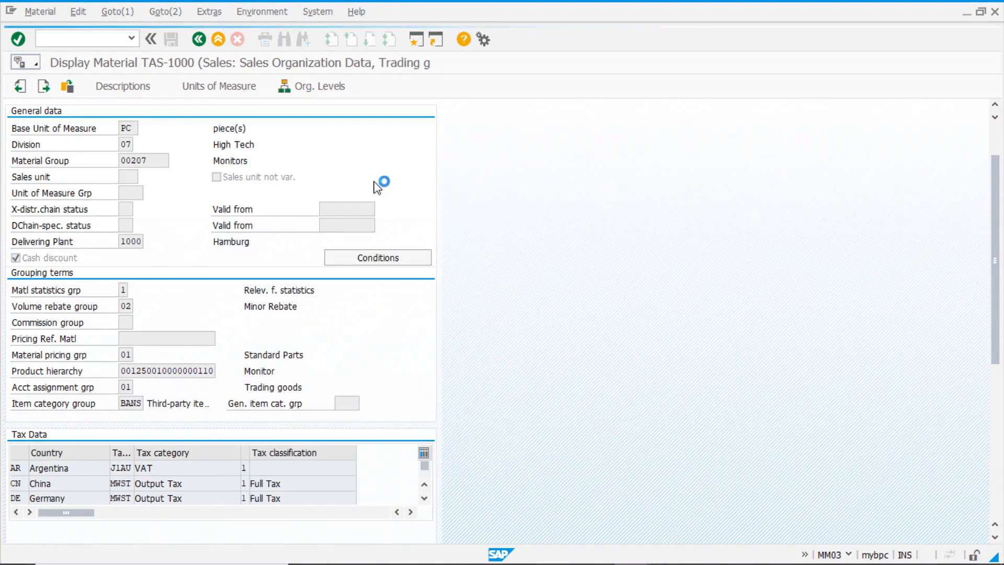
Display the standard purchasing info record for material TAS-1000, purchasing organization 1000 and plant 1000 in transaction ME13
{"action": "left_click", "coordinate": [91, 38]}
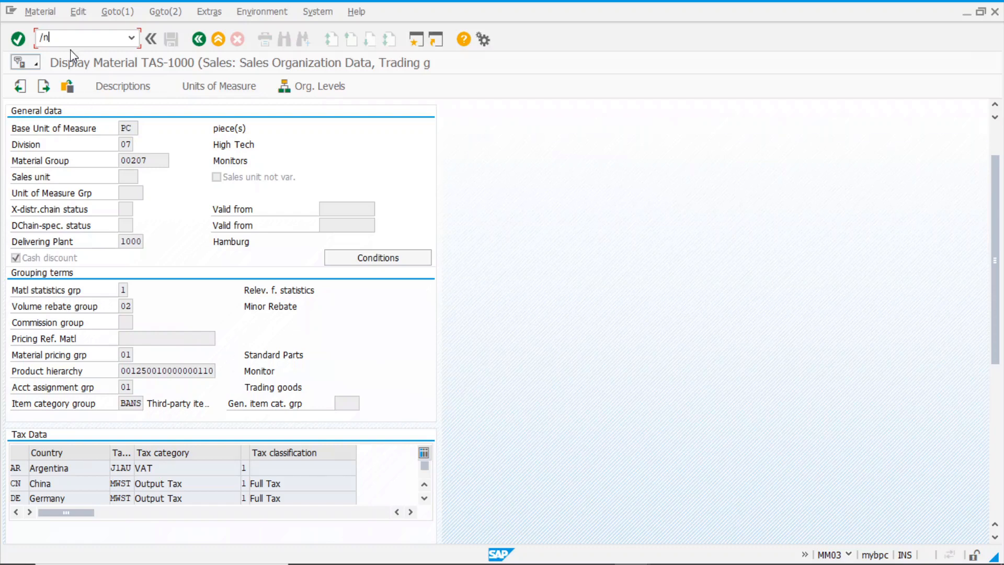
{"action": "type", "text": "me13"}
{"action": "key", "text": "Return"}
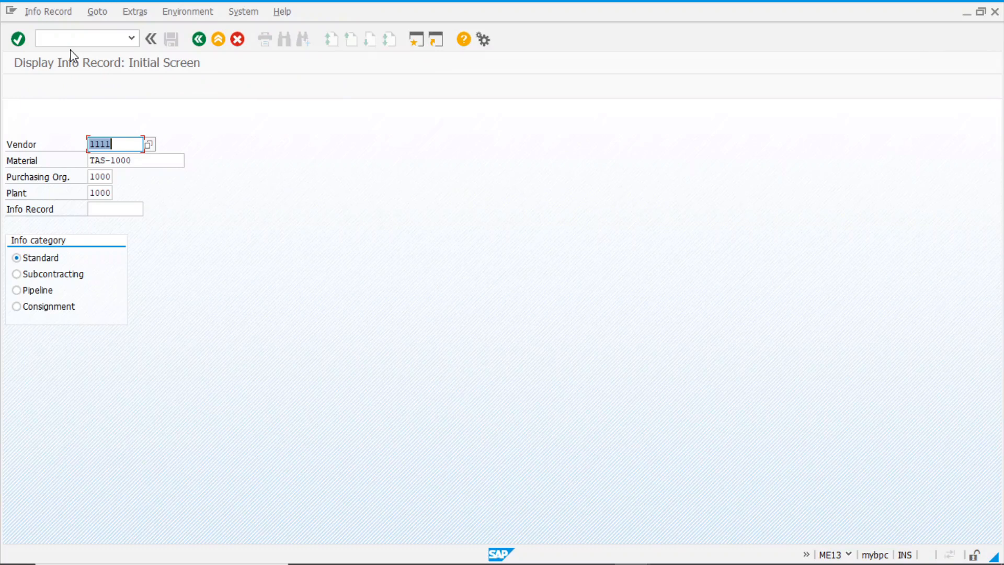
{"action": "left_click", "coordinate": [127, 147]}
{"action": "key", "text": "Return"}
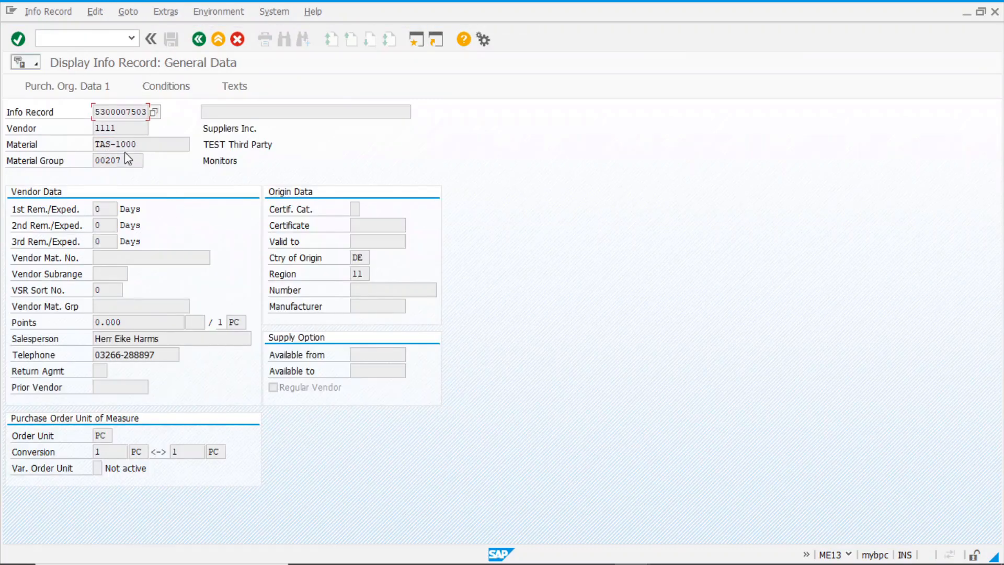
Review the info record's purchasing organization data and its gross price condition PB00, and return to the purchasing data
{"action": "left_click", "coordinate": [64, 91]}
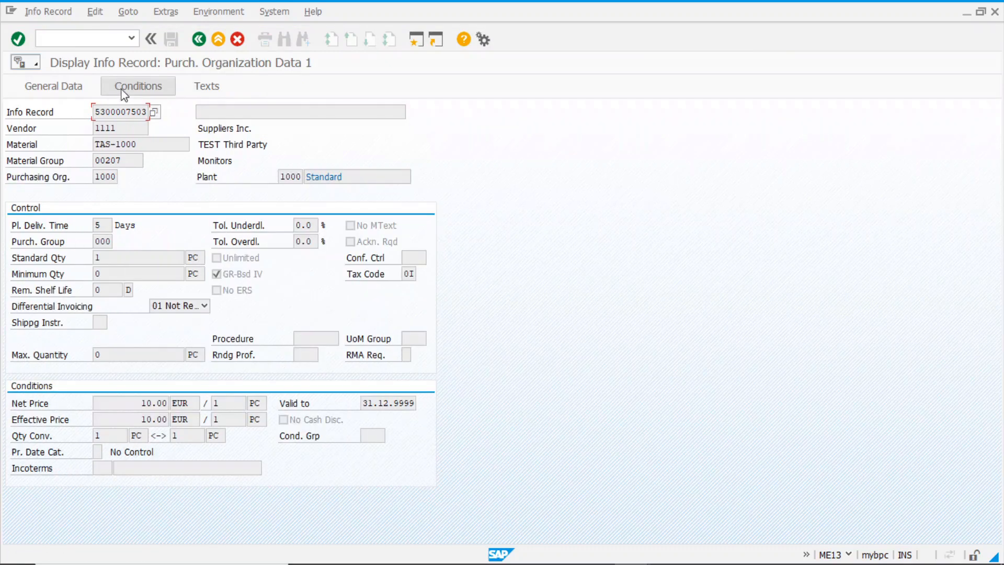
{"action": "left_click", "coordinate": [140, 89]}
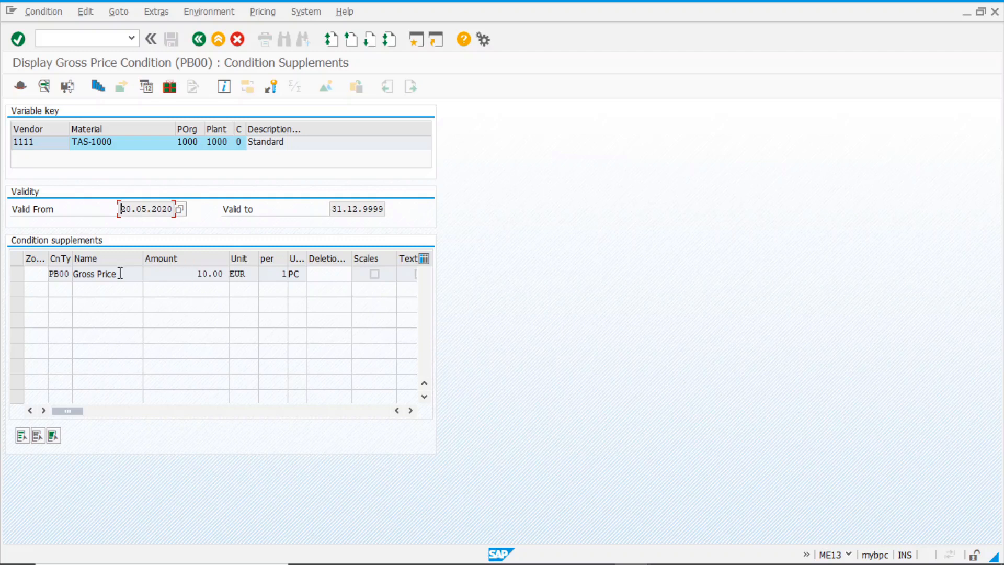
{"action": "left_click", "coordinate": [193, 275]}
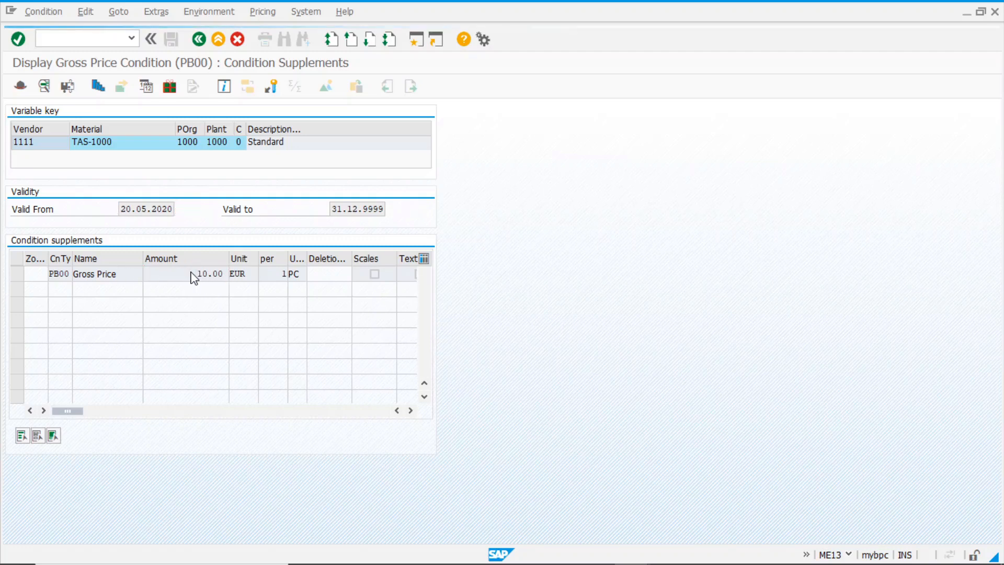
{"action": "left_click", "coordinate": [199, 39]}
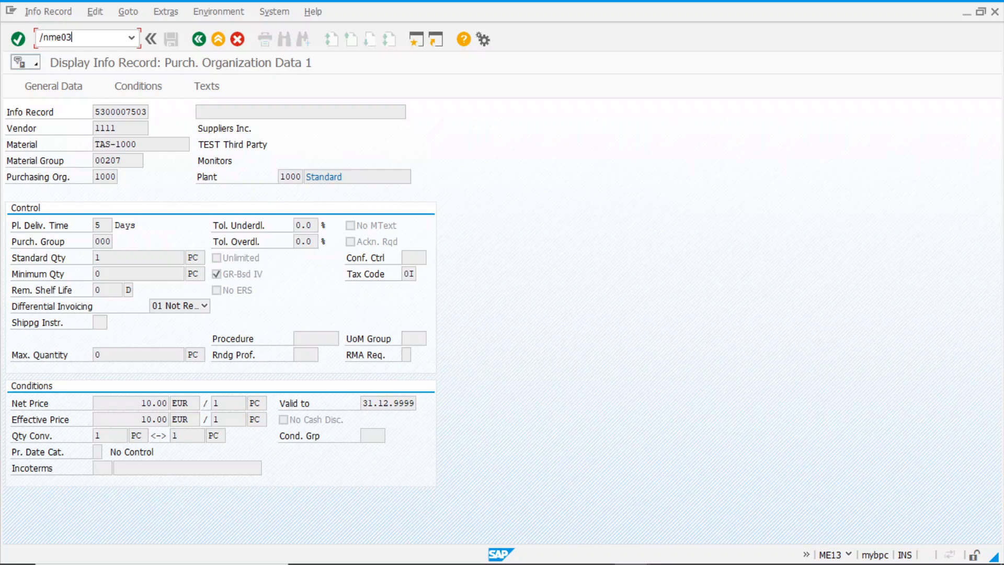
Check the vendor entry in the source list of material TAS-1000 at plant 1000 using transaction ME03
{"action": "key", "text": "Return"}
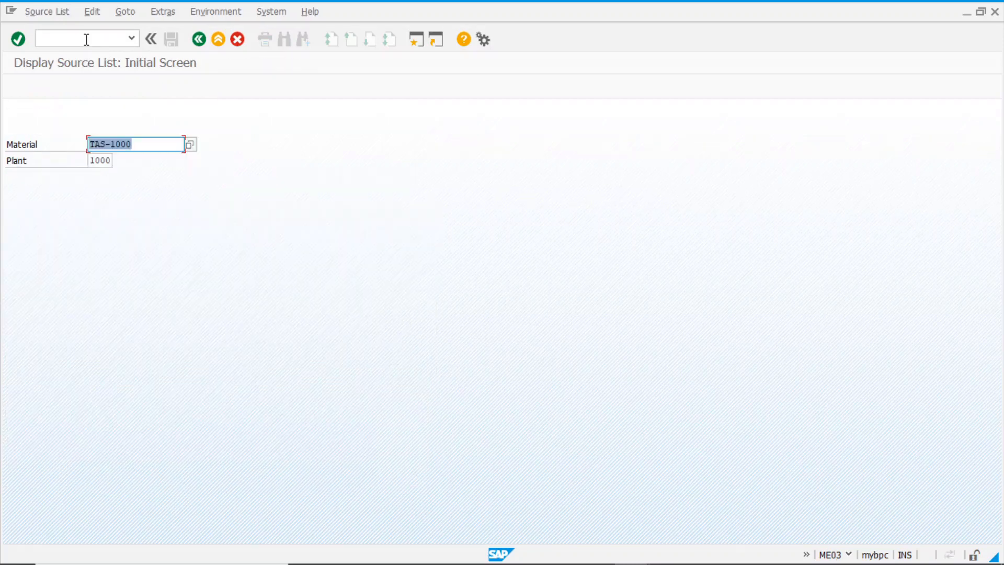
{"action": "key", "text": "Return"}
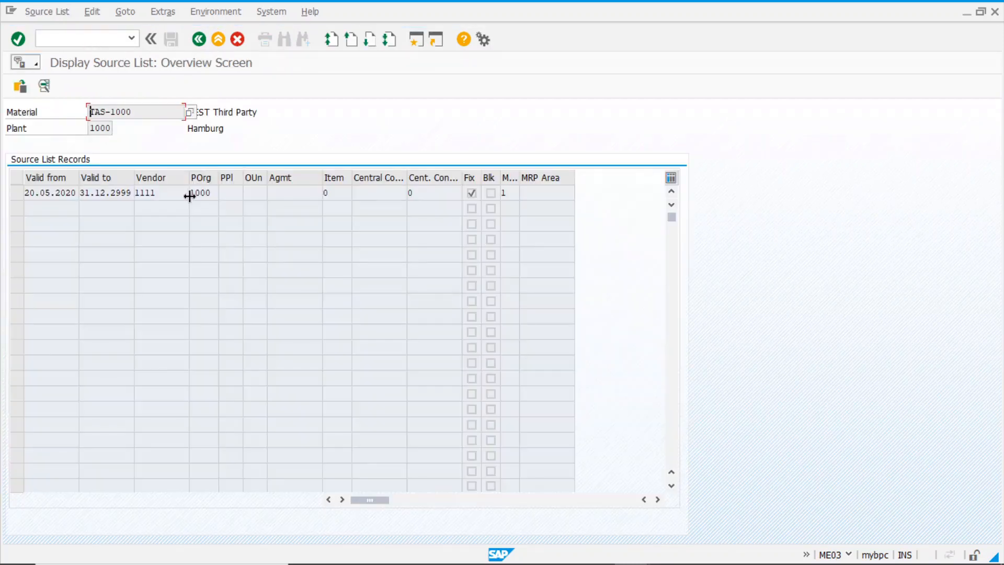
{"action": "left_click", "coordinate": [168, 195]}
{"action": "left_click", "coordinate": [199, 39]}
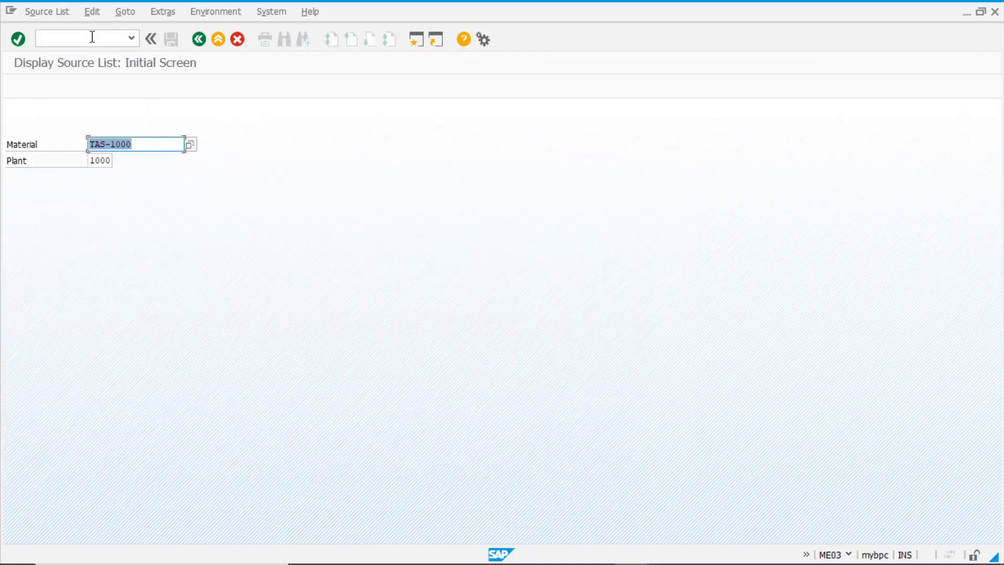
Open the Material Price selection under Prices in the condition record display, transaction VK33
{"action": "left_click", "coordinate": [132, 39]}
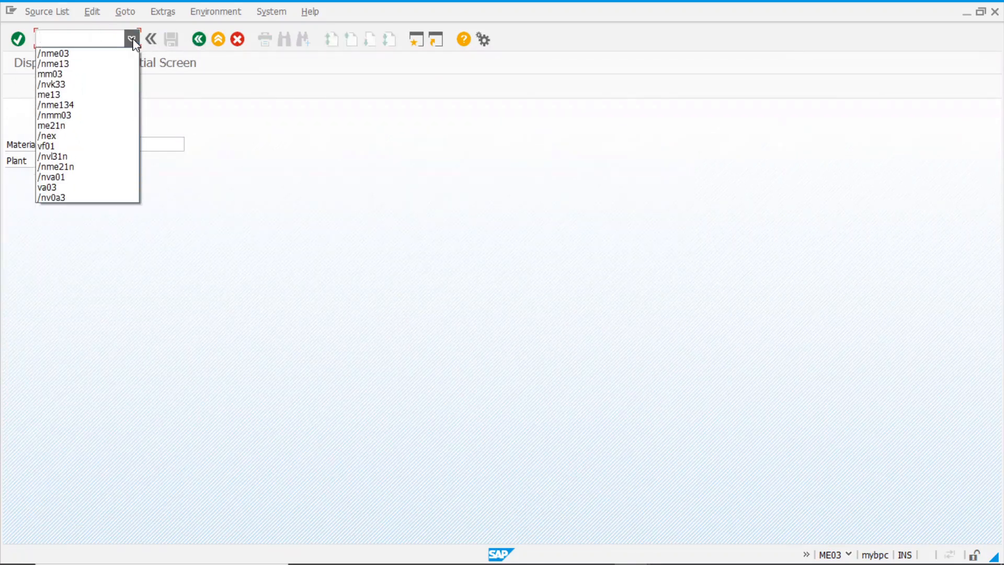
{"action": "left_click", "coordinate": [79, 82]}
{"action": "key", "text": "Return"}
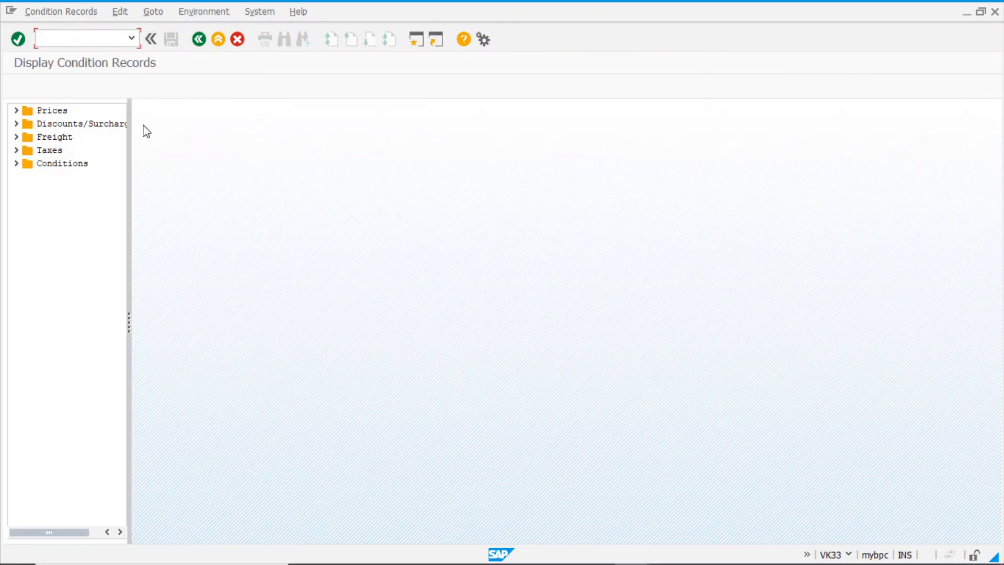
{"action": "left_click", "coordinate": [17, 110]}
{"action": "left_click", "coordinate": [82, 125]}
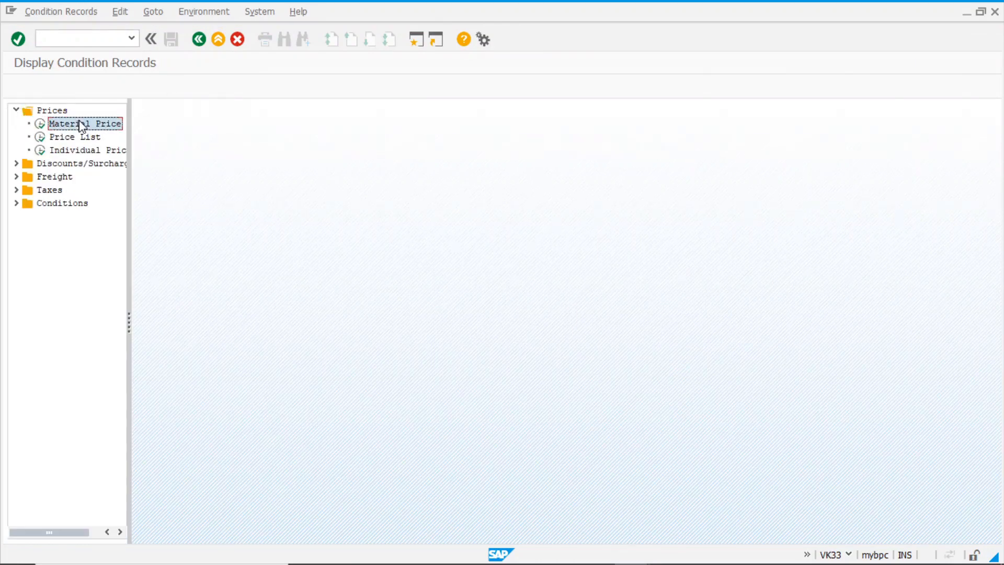
{"action": "double_click", "coordinate": [83, 124]}
Display the PR00 price of material TAS-1000 for sales organization 1000 and distribution channel 10, and check its amount
{"action": "left_click", "coordinate": [250, 143]}
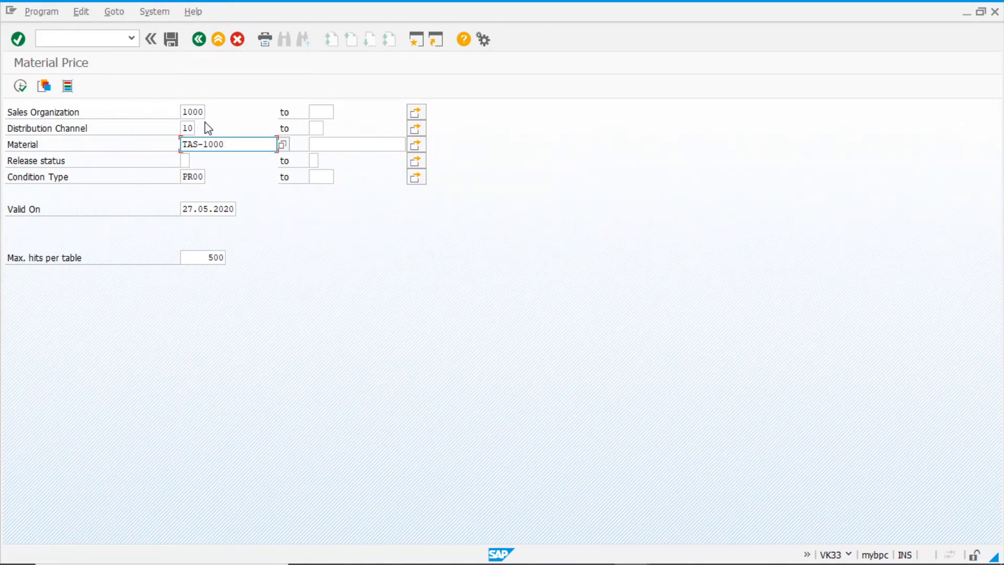
{"action": "left_click", "coordinate": [20, 86]}
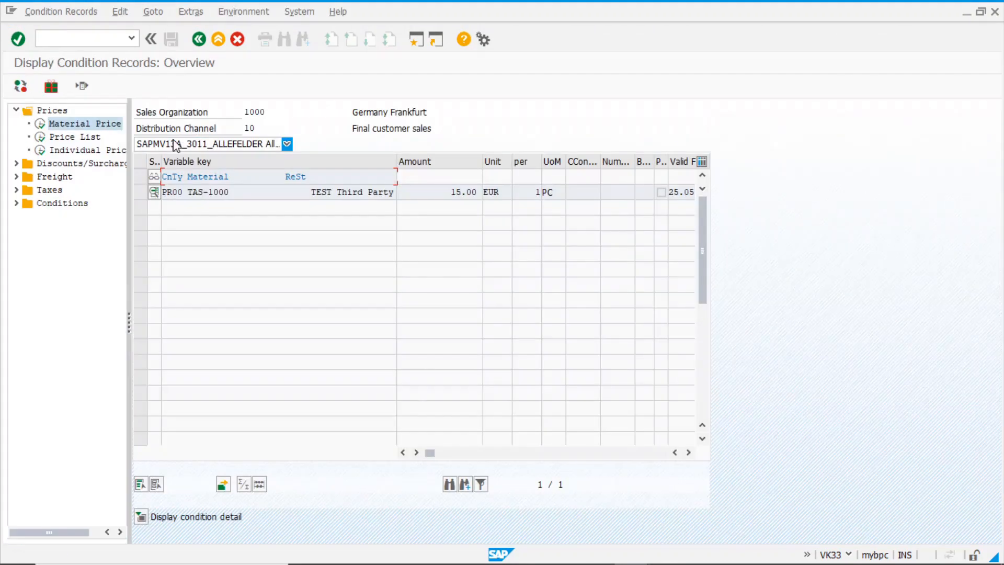
{"action": "left_click_drag", "start_coordinate": [437, 193], "coordinate": [541, 189]}
{"action": "left_click", "coordinate": [425, 193]}
{"action": "left_click", "coordinate": [199, 41]}
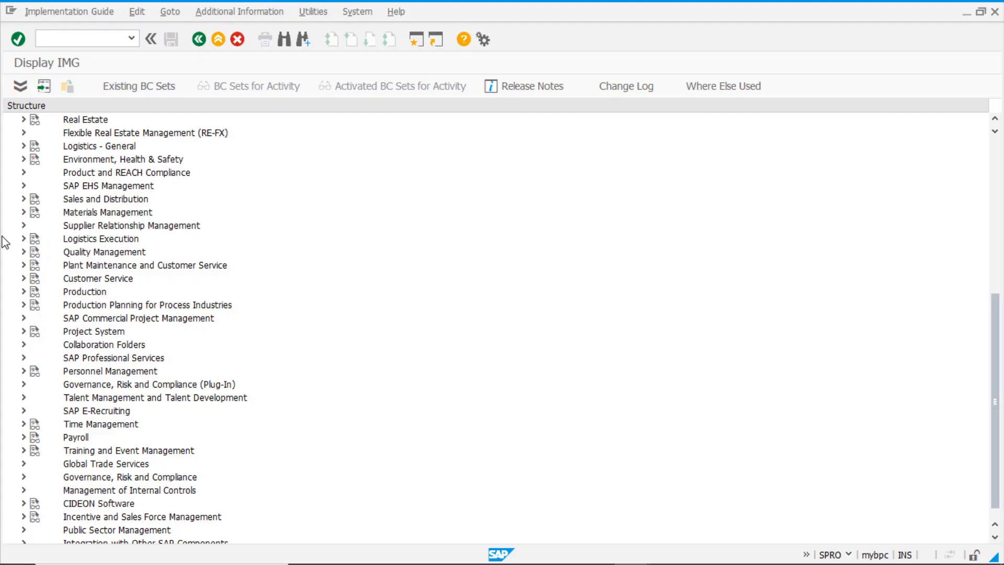
Open the details of item category TAS in Define Item Categories, under Sales Document Item in the Sales and Distribution customizing
{"action": "left_click", "coordinate": [24, 198]}
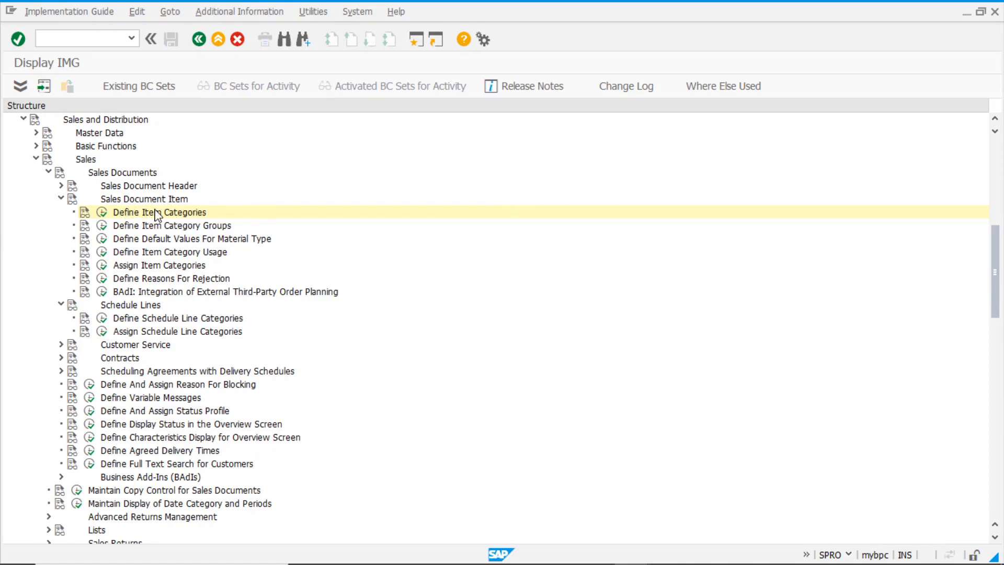
{"action": "left_click", "coordinate": [103, 212]}
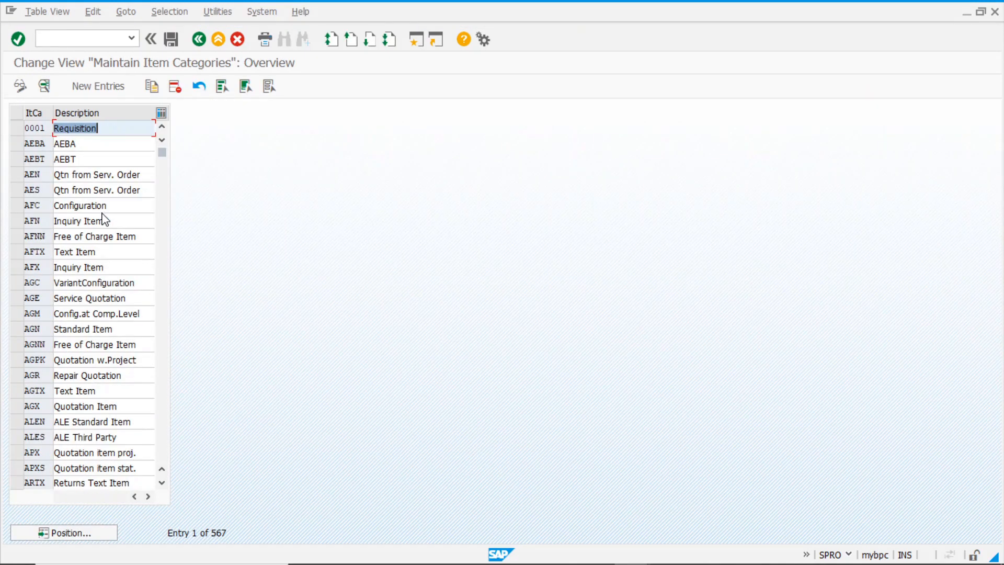
{"action": "left_click", "coordinate": [96, 536]}
{"action": "type", "text": "tas"}
{"action": "key", "text": "Return"}
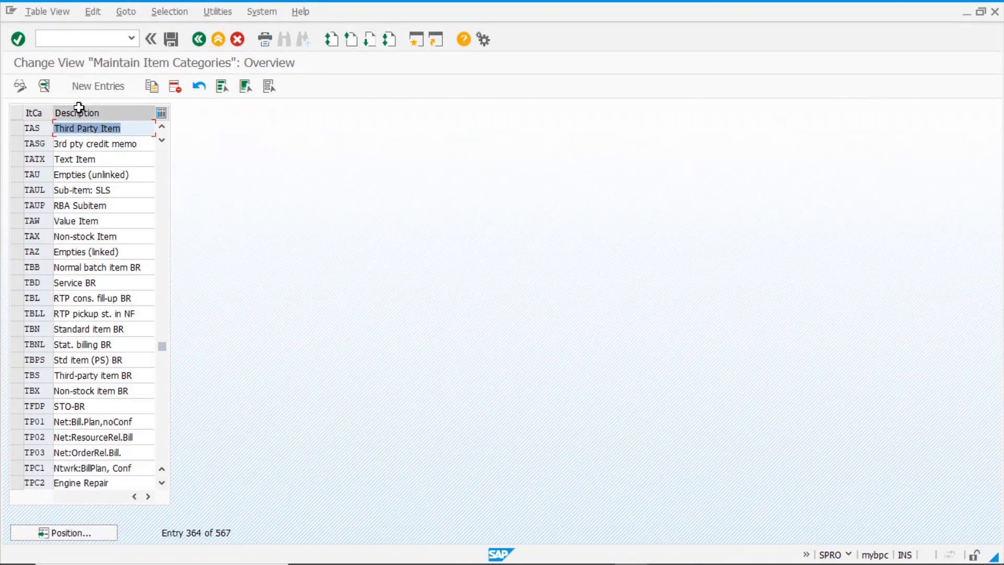
{"action": "double_click", "coordinate": [129, 128]}
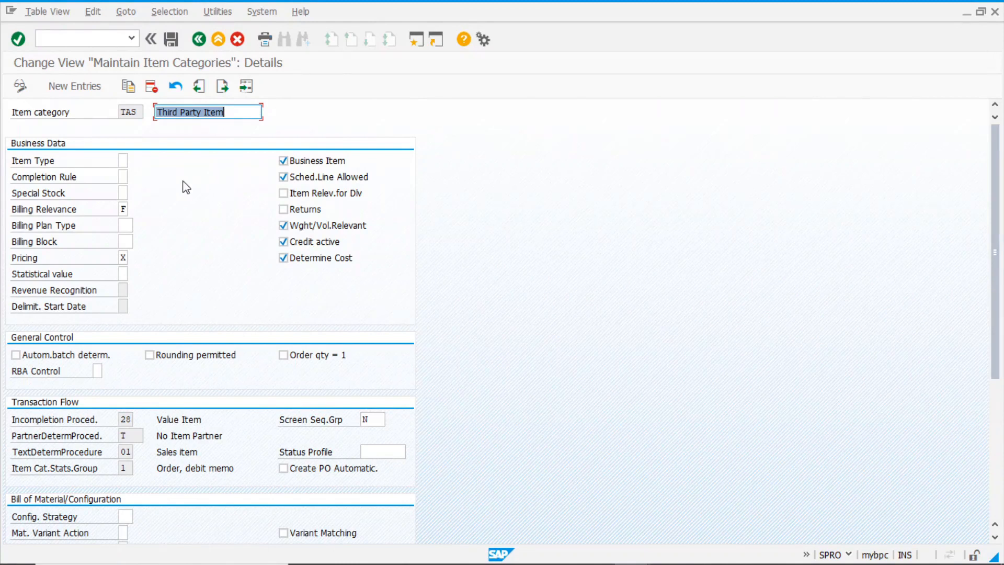
Compare Billing Relevance options F and G in the value list for item category TAS, leave the field as is, and return to the customizing tree
{"action": "left_click", "coordinate": [122, 209]}
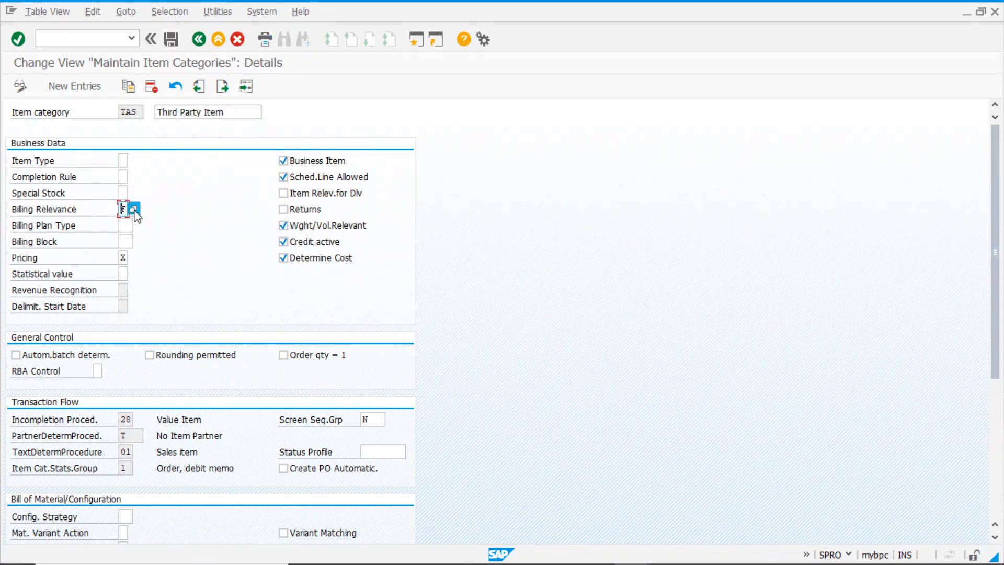
{"action": "left_click", "coordinate": [134, 209]}
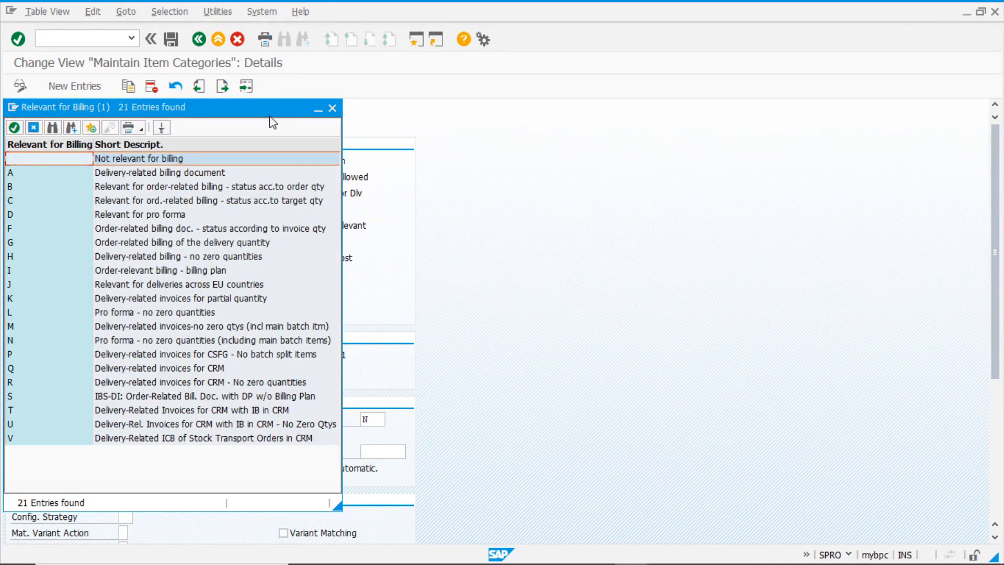
{"action": "left_click_drag", "start_coordinate": [271, 118], "coordinate": [556, 100]}
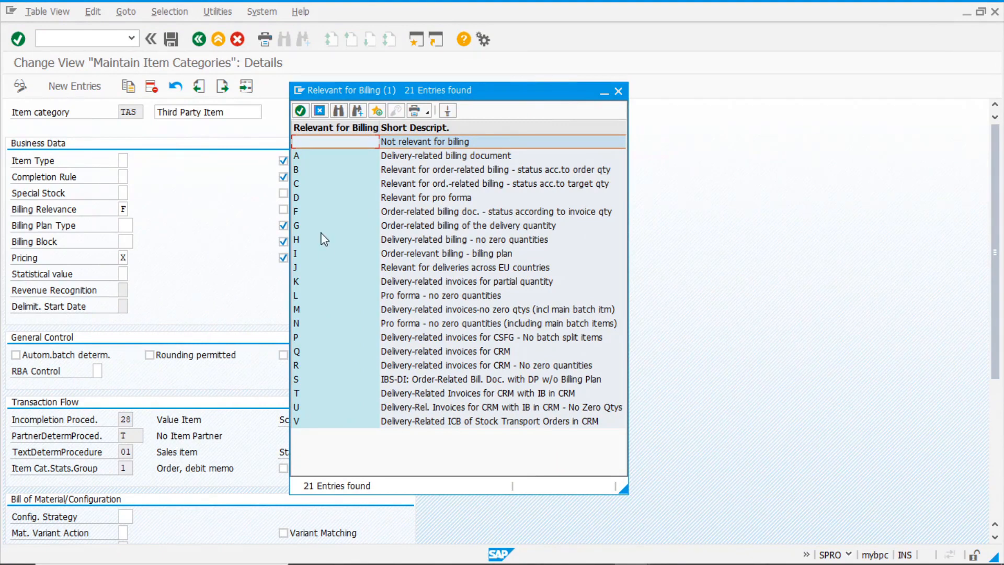
{"action": "left_click", "coordinate": [442, 213]}
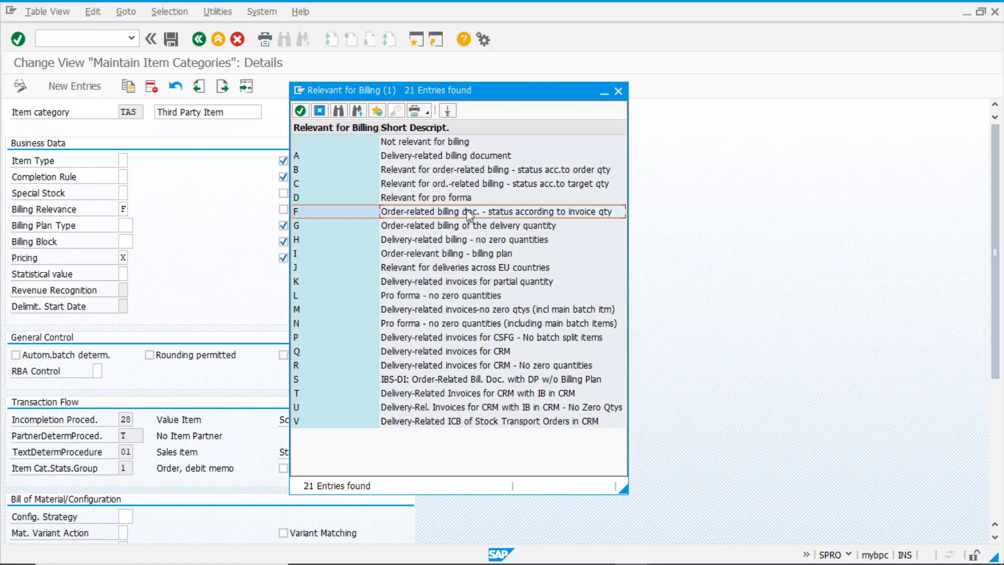
{"action": "left_click", "coordinate": [445, 228]}
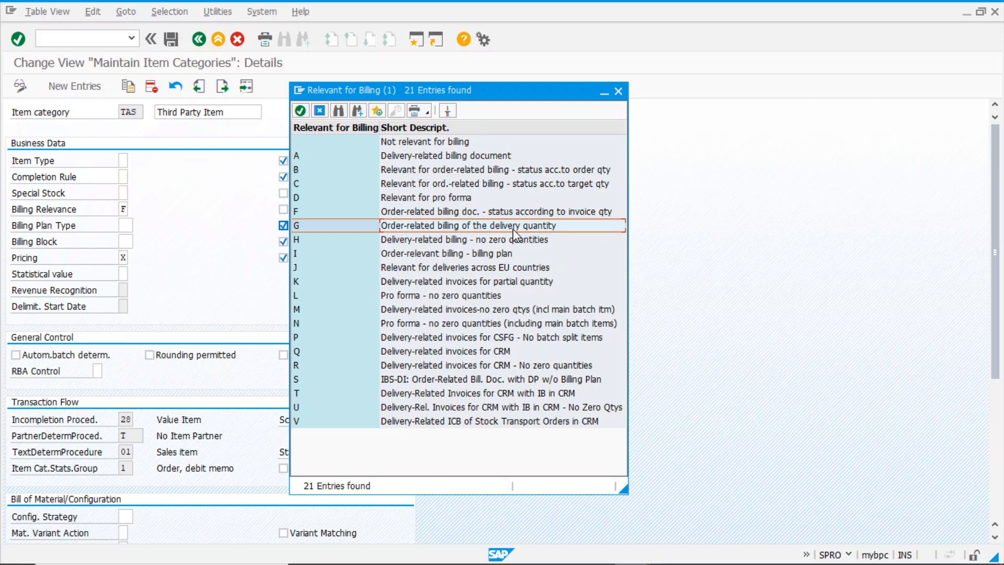
{"action": "left_click", "coordinate": [618, 91]}
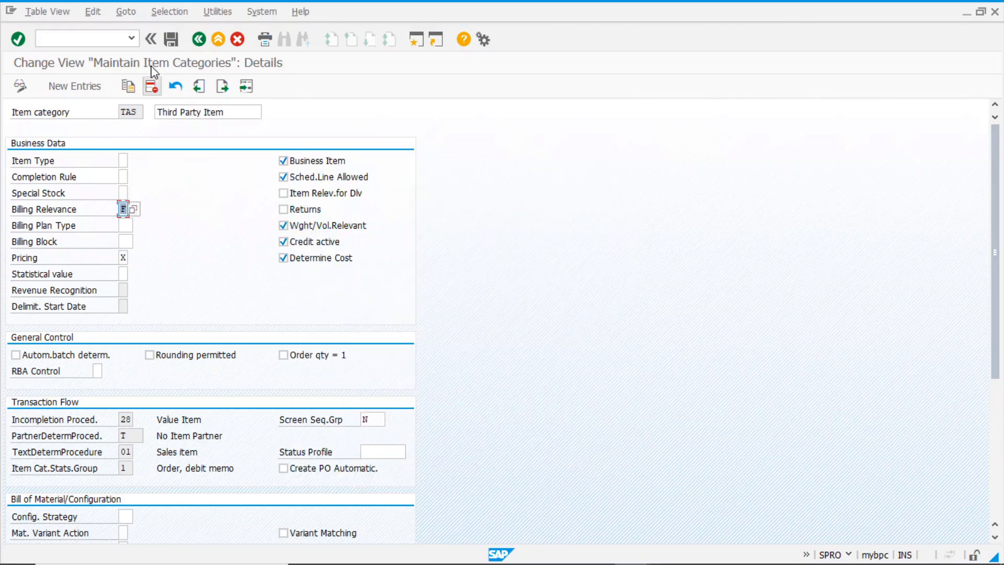
{"action": "left_click", "coordinate": [198, 43]}
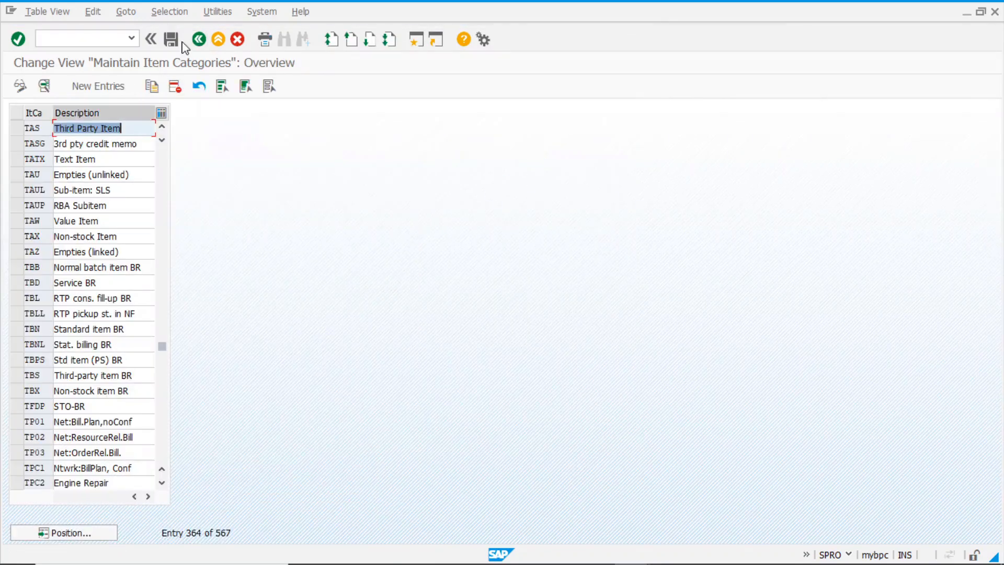
{"action": "left_click", "coordinate": [200, 43]}
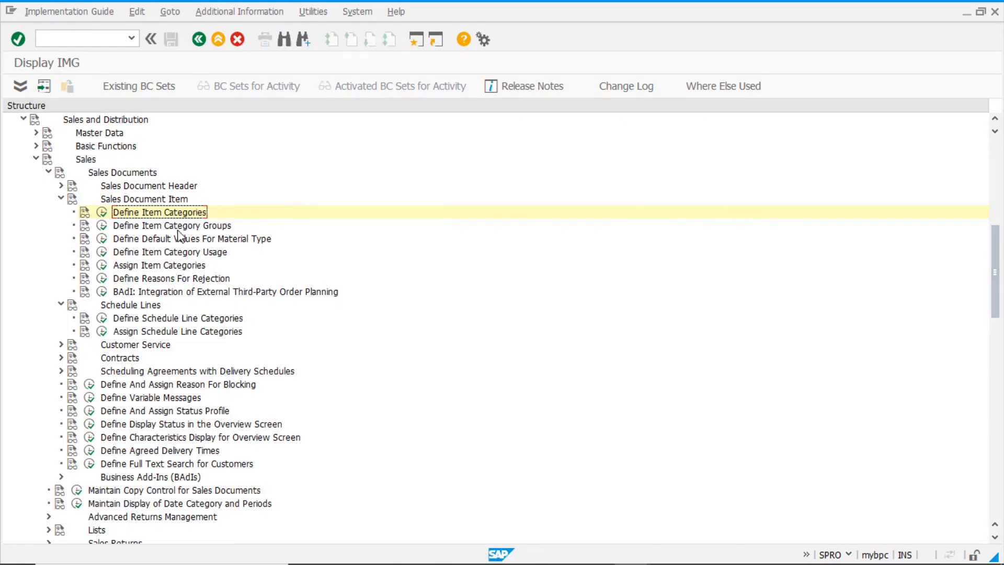
Check the default and manual item categories assigned to sales document type OR and item category group BANS in Assign Item Categories
{"action": "left_click", "coordinate": [102, 266]}
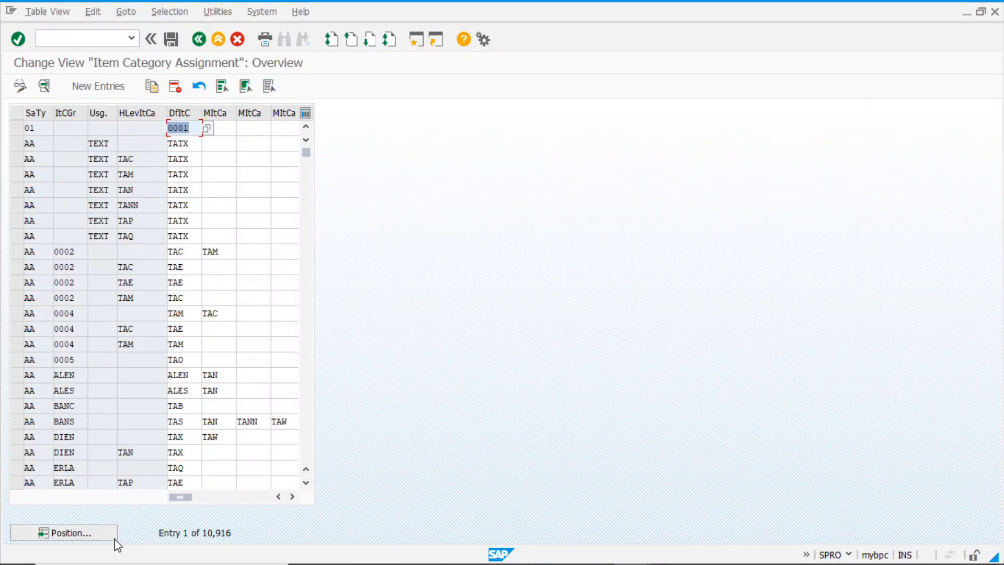
{"action": "left_click", "coordinate": [112, 538]}
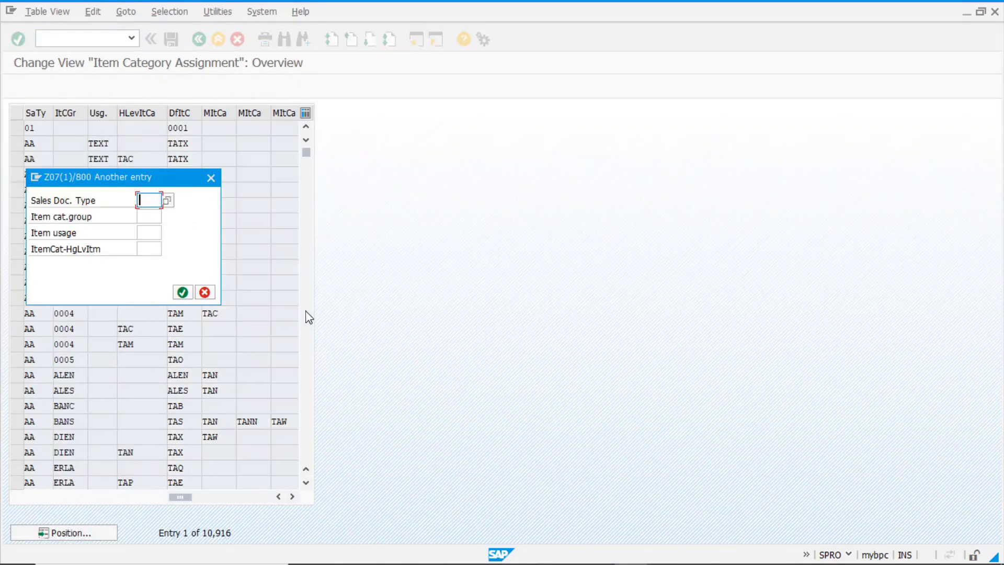
{"action": "type", "text": "or"}
{"action": "key", "text": "Tab"}
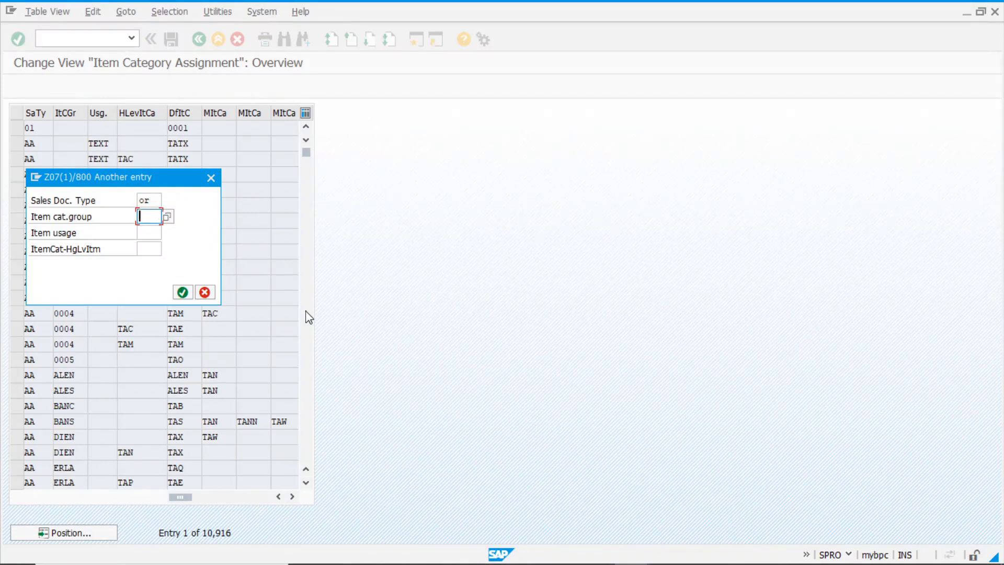
{"action": "type", "text": "bans"}
{"action": "key", "text": "Return"}
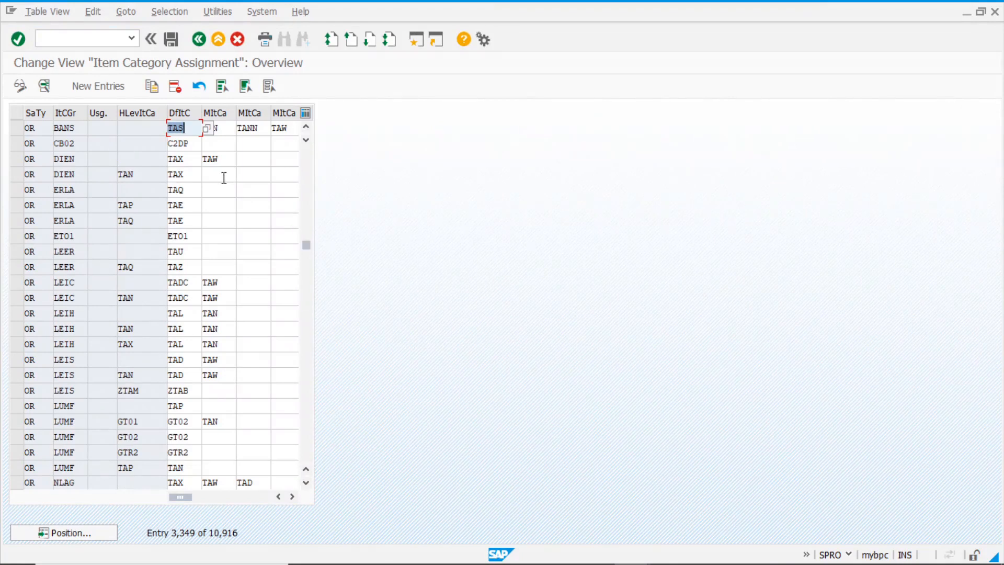
{"action": "left_click", "coordinate": [249, 128]}
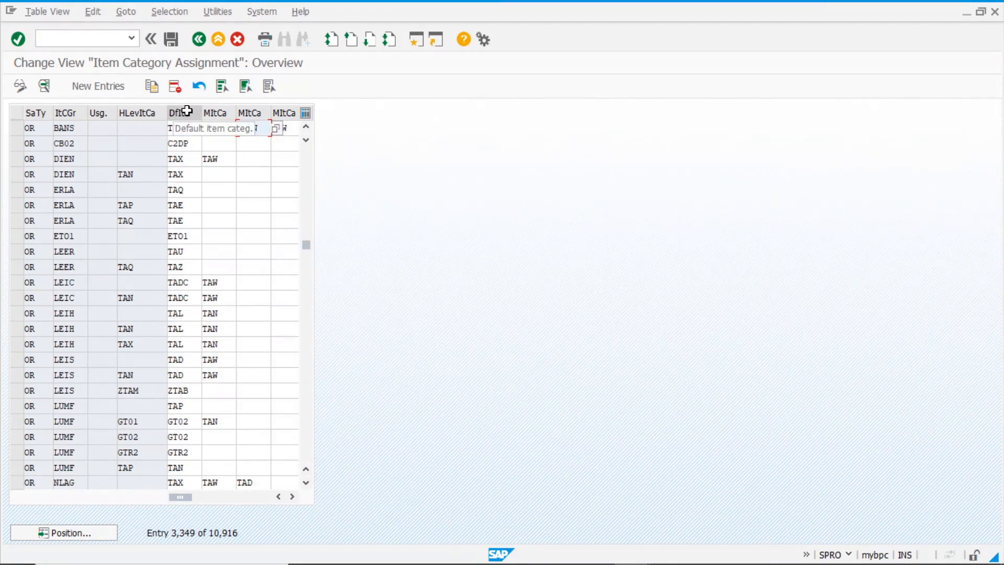
{"action": "left_click", "coordinate": [191, 129]}
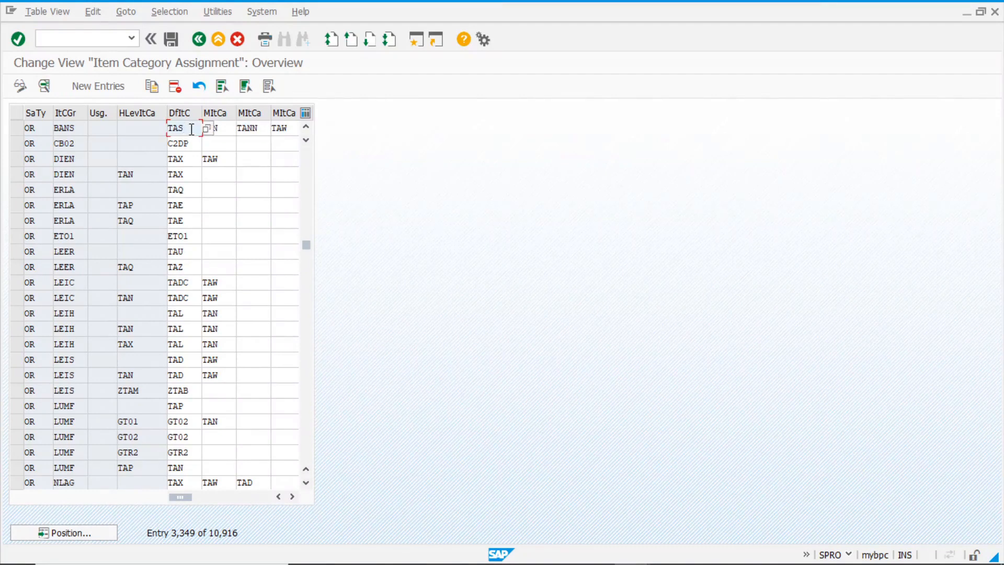
{"action": "left_click", "coordinate": [199, 41]}
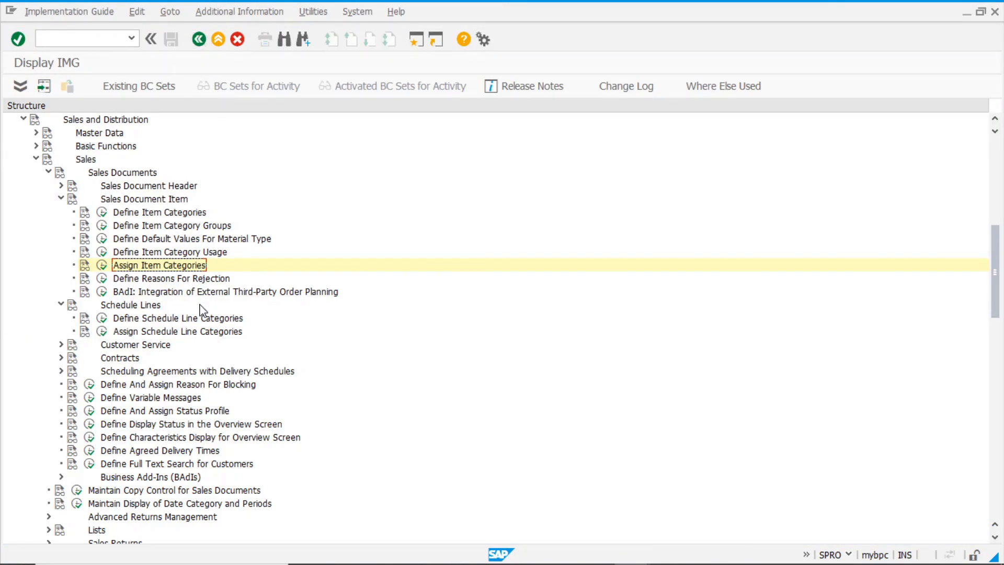
Open the sales-document-to-billing-document copying control under Billing Documents and locate the entry for billing type F2 and sales document type OR
{"action": "scroll", "coordinate": [201, 319], "scroll_direction": "down", "scroll_amount": 3}
{"action": "scroll", "coordinate": [200, 320], "scroll_direction": "down", "scroll_amount": 5}
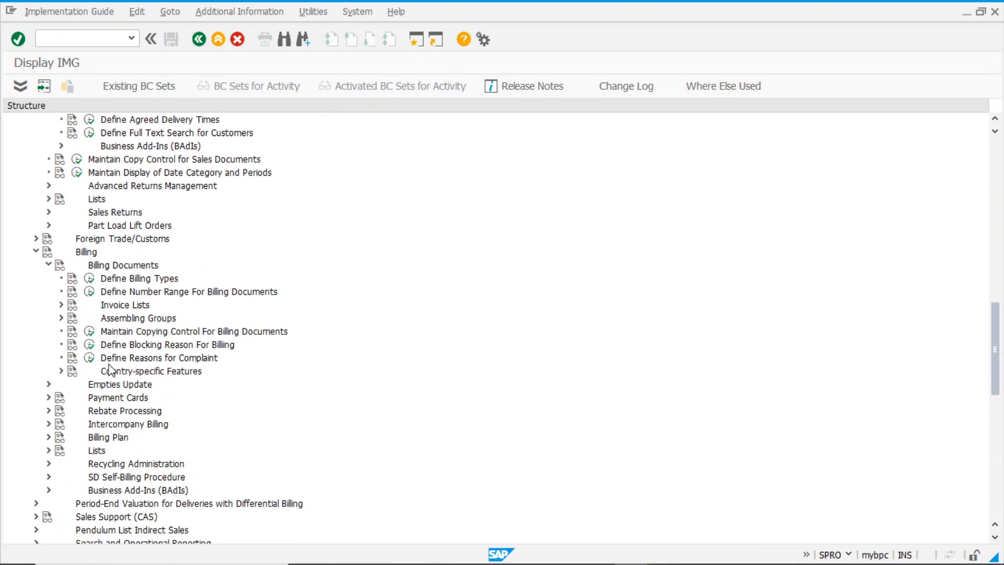
{"action": "left_click", "coordinate": [91, 334]}
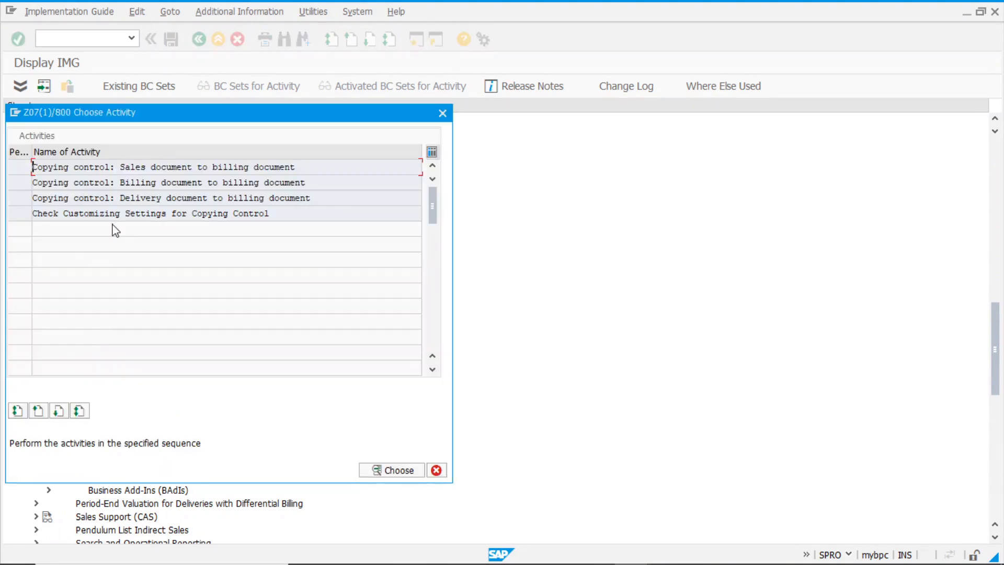
{"action": "double_click", "coordinate": [178, 167]}
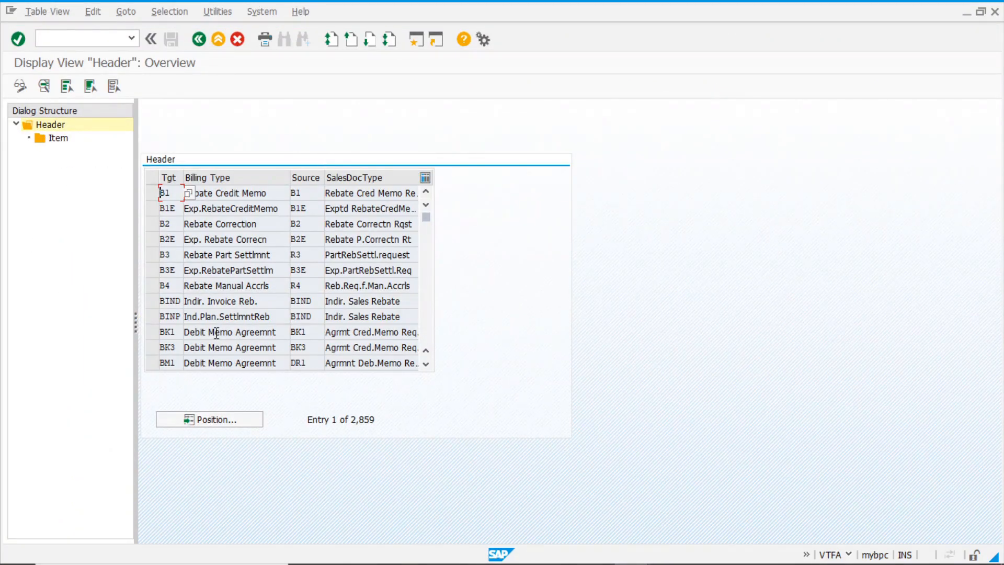
{"action": "left_click", "coordinate": [208, 421]}
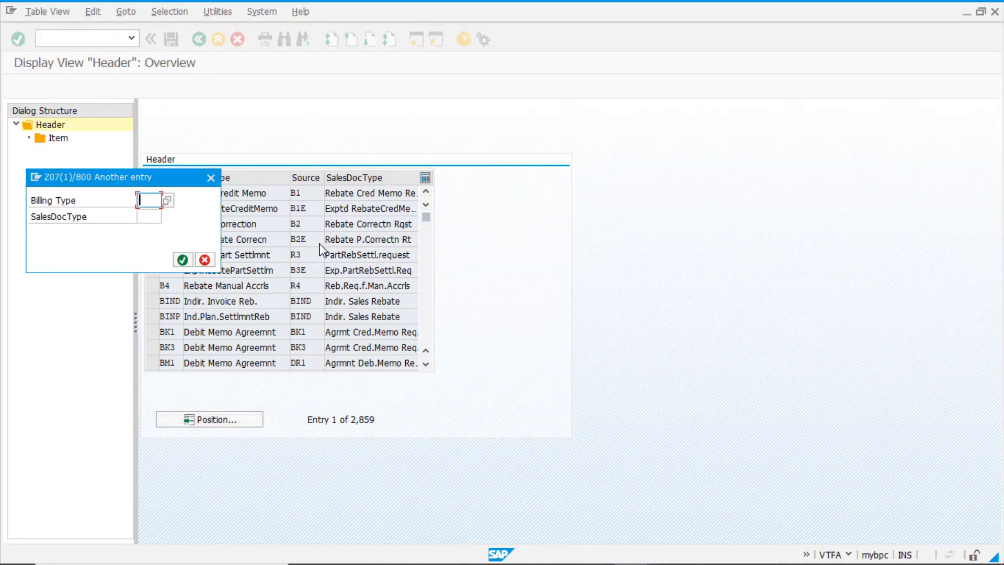
{"action": "type", "text": "f2"}
{"action": "key", "text": "Tab"}
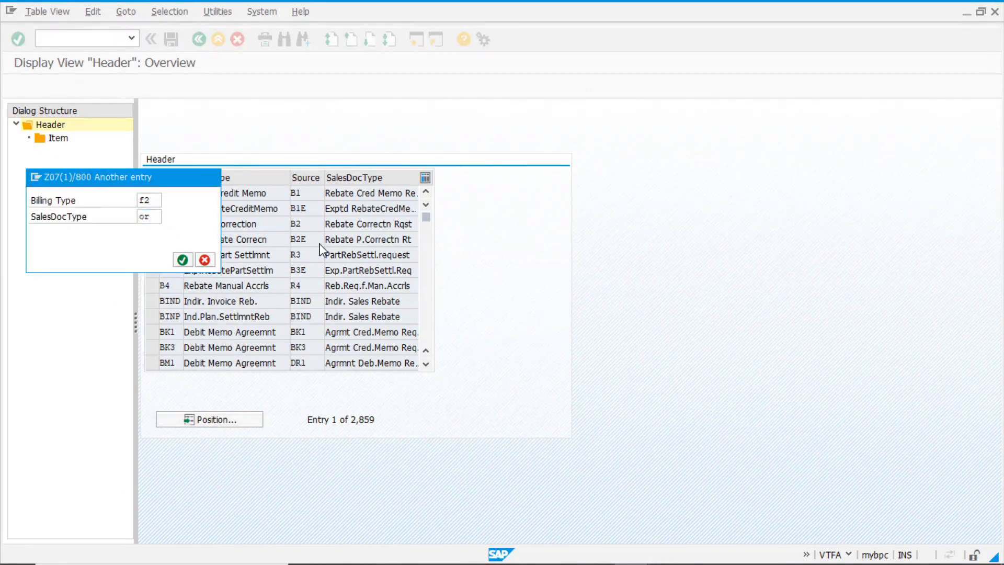
{"action": "key", "text": "Return"}
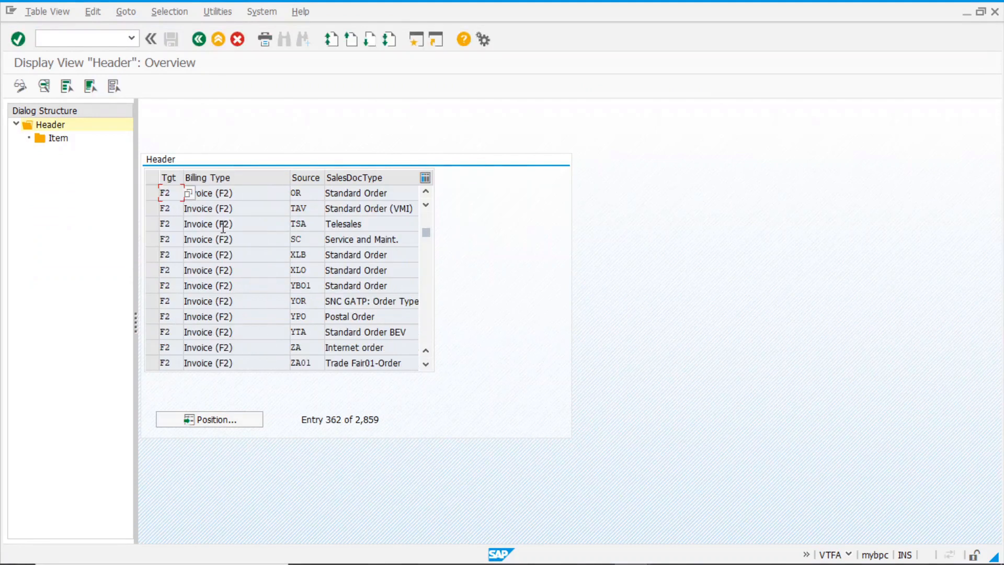
Open the item-level copying control details of item category TAS for the F2 from OR entry
{"action": "left_click", "coordinate": [151, 193]}
{"action": "double_click", "coordinate": [58, 139]}
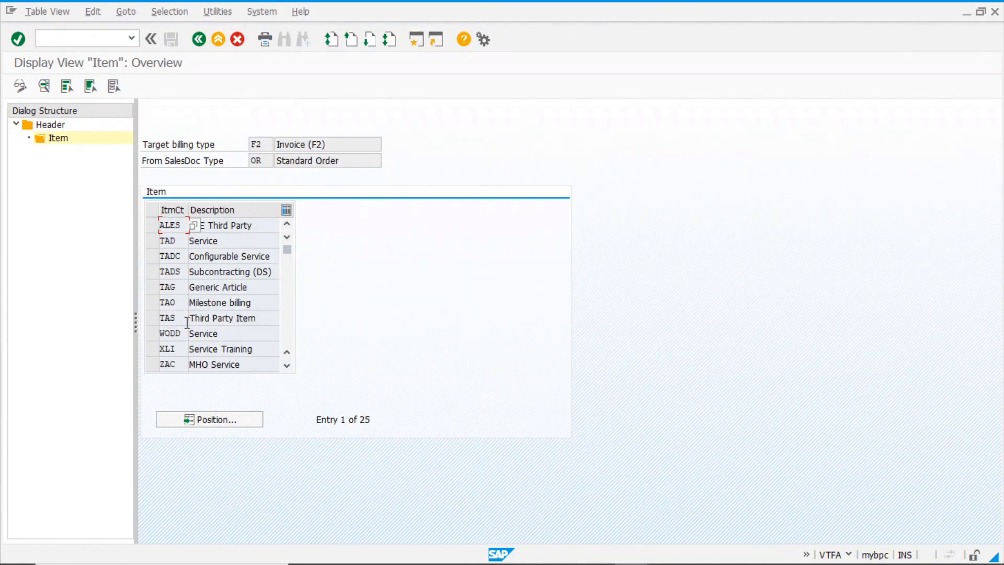
{"action": "double_click", "coordinate": [207, 319]}
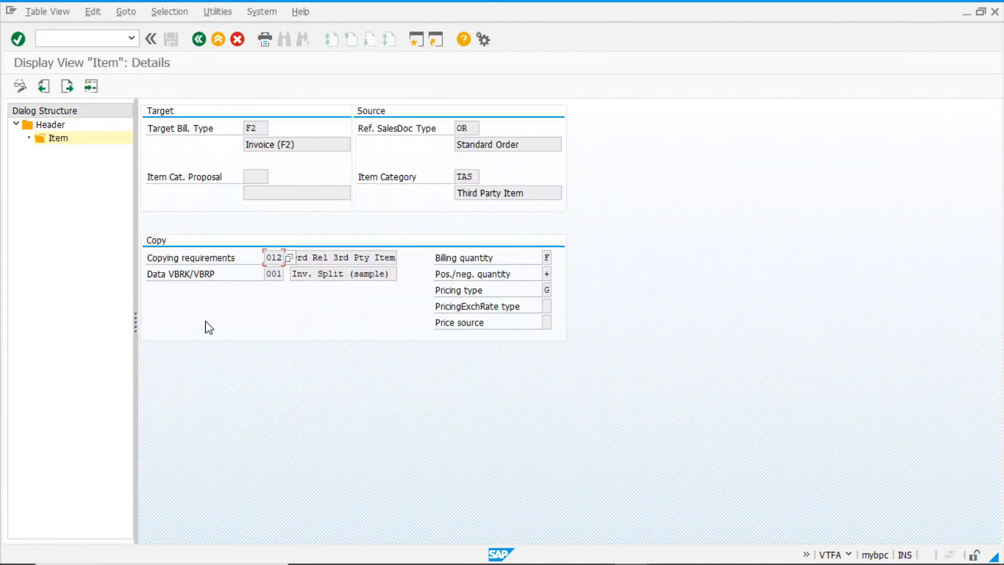
Compare Billing quantity options F and E in the value list for TAS, and exit copying control back to the customizing tree
{"action": "left_click", "coordinate": [547, 257]}
{"action": "left_click", "coordinate": [558, 258]}
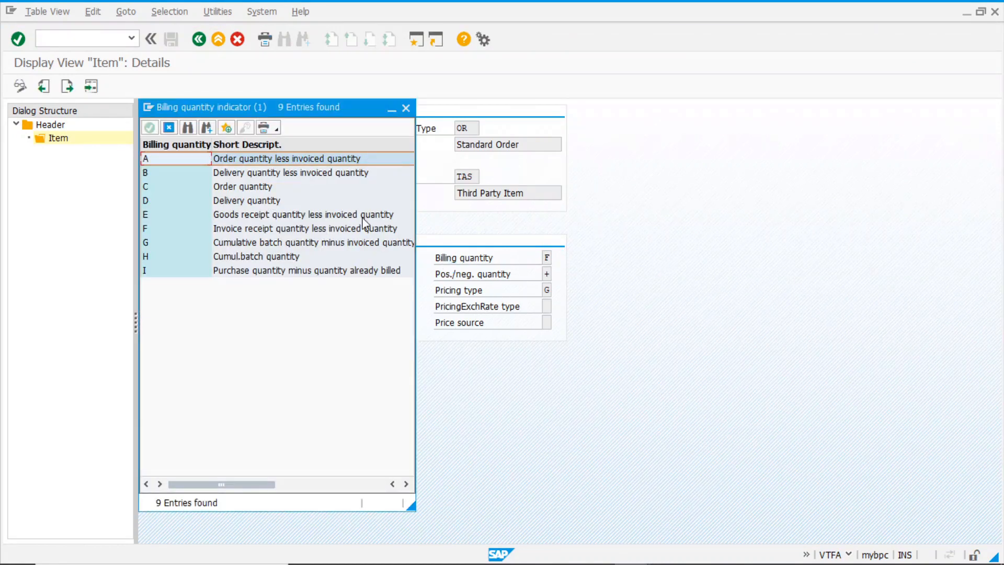
{"action": "left_click", "coordinate": [254, 230]}
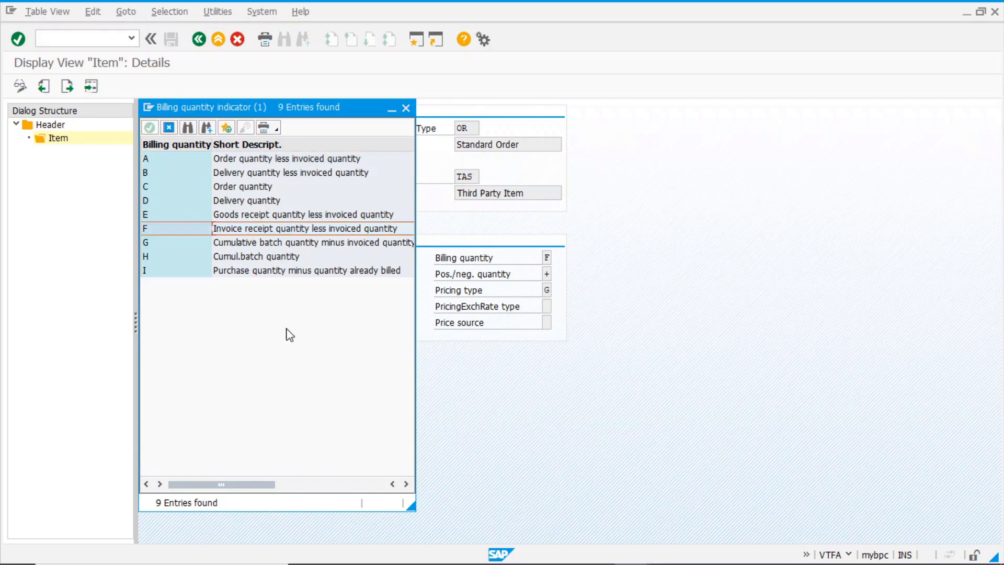
{"action": "left_click", "coordinate": [249, 215]}
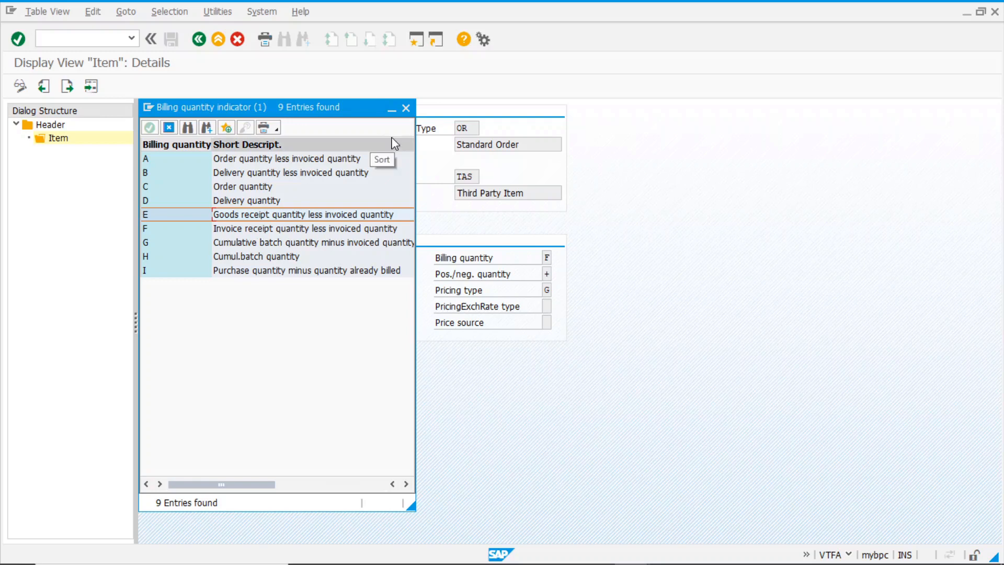
{"action": "left_click", "coordinate": [406, 108]}
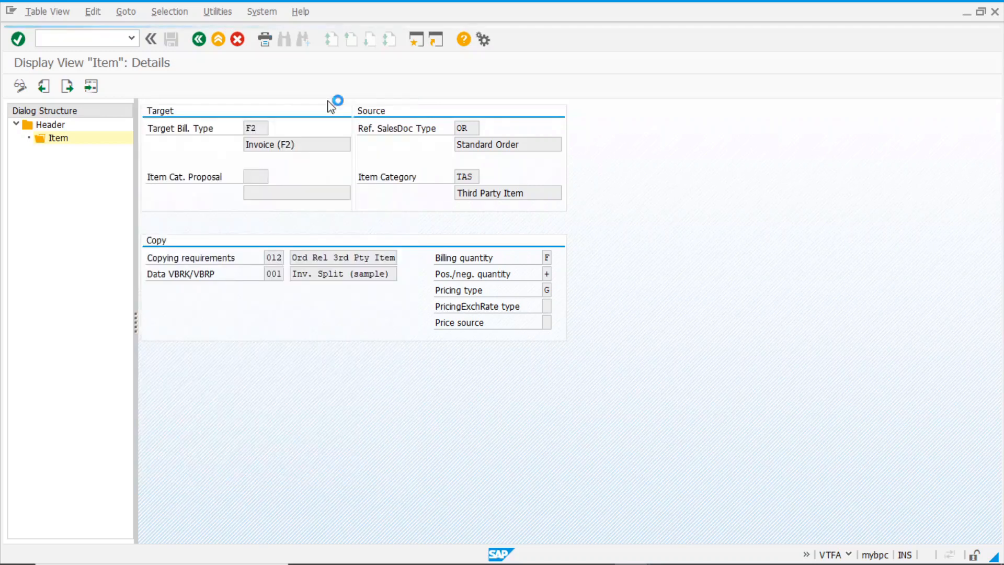
{"action": "left_click", "coordinate": [199, 41]}
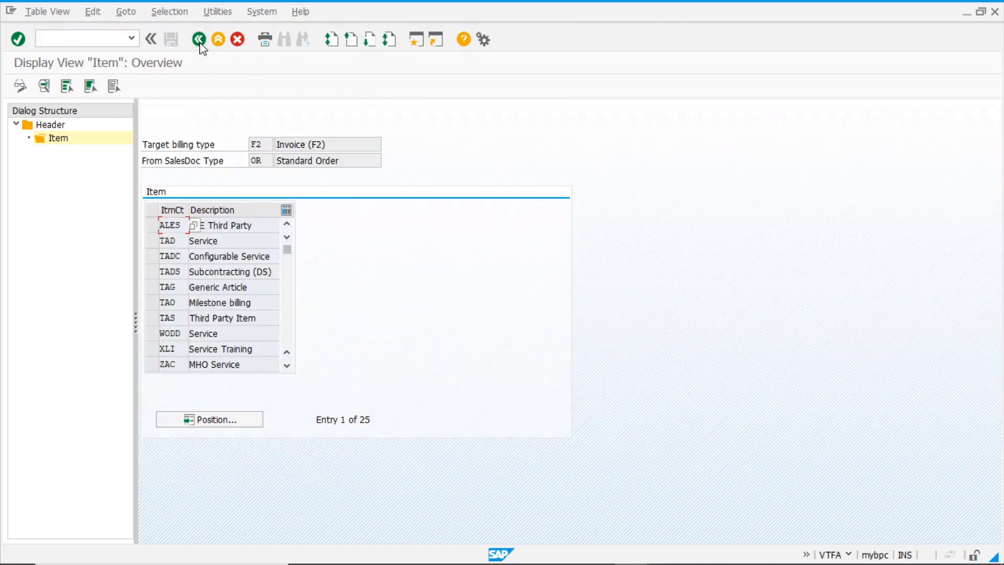
{"action": "left_click", "coordinate": [199, 41]}
{"action": "left_click", "coordinate": [199, 40]}
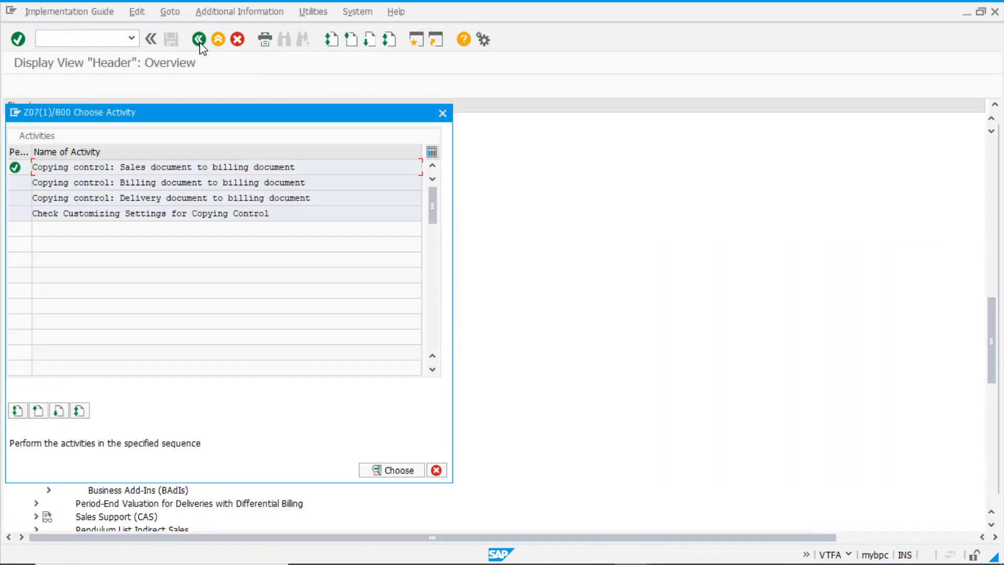
{"action": "key", "text": "Escape"}
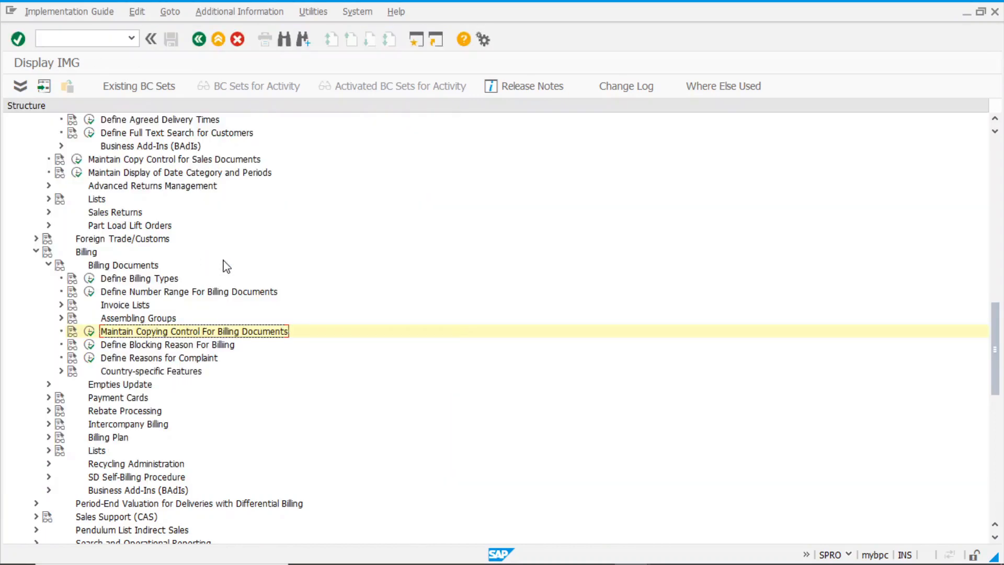
Open the details of schedule line category CS in Define Schedule Line Categories
{"action": "scroll", "coordinate": [166, 277], "scroll_direction": "up", "scroll_amount": 1}
{"action": "scroll", "coordinate": [166, 282], "scroll_direction": "up", "scroll_amount": 3}
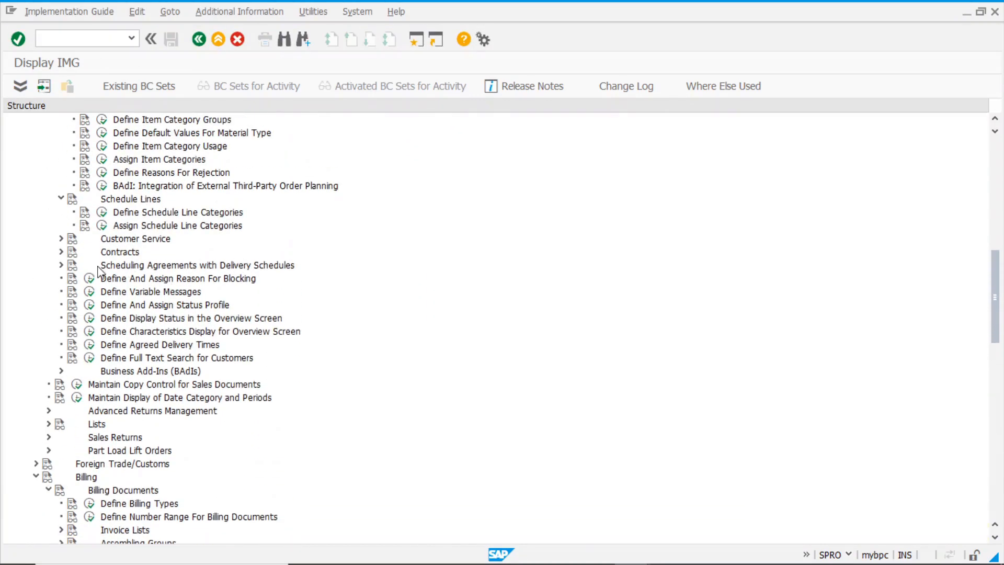
{"action": "left_click", "coordinate": [102, 213]}
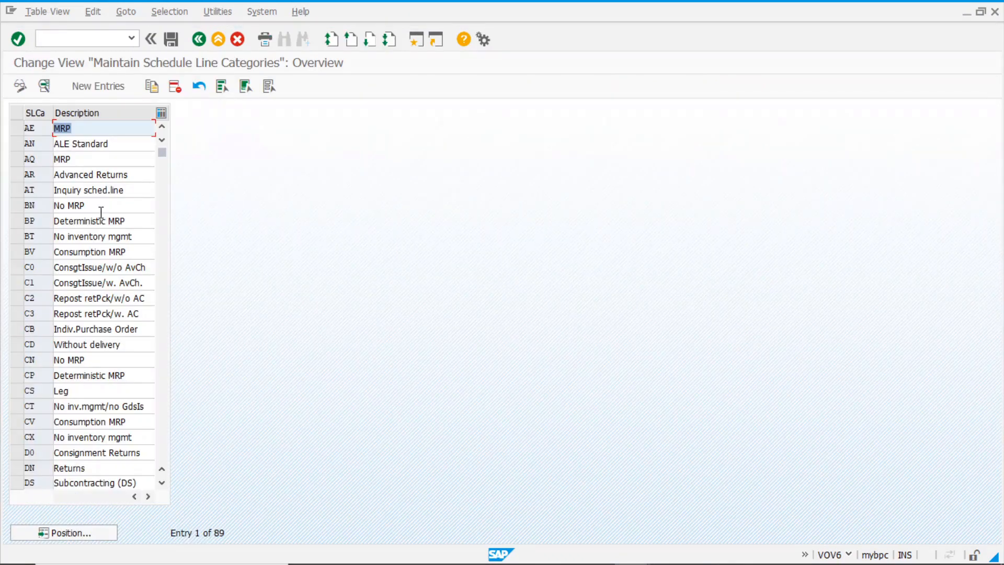
{"action": "double_click", "coordinate": [88, 391]}
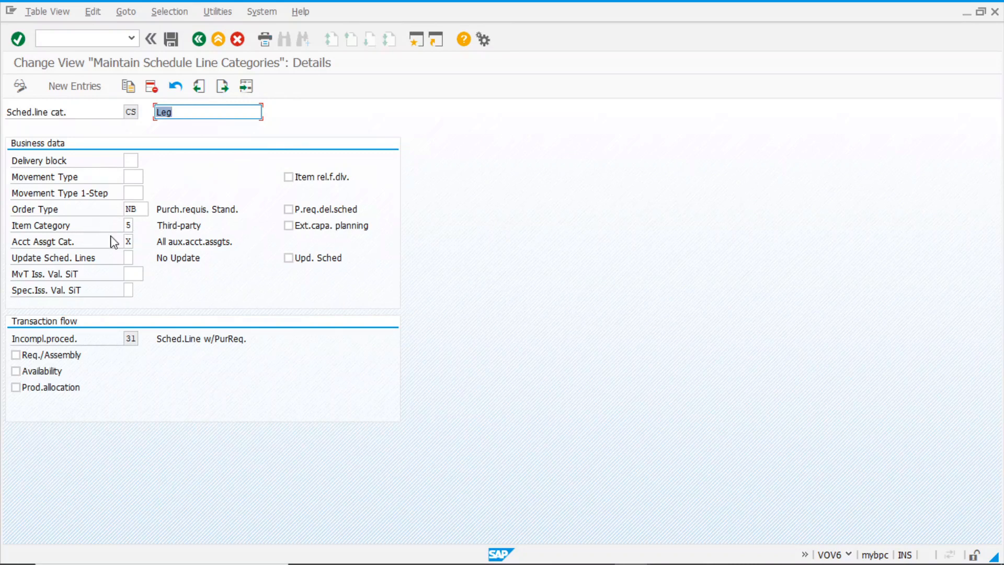
Check the order type and account assignment category of schedule line category CS, view the assignment category value list, and return to the customizing tree
{"action": "left_click", "coordinate": [136, 209]}
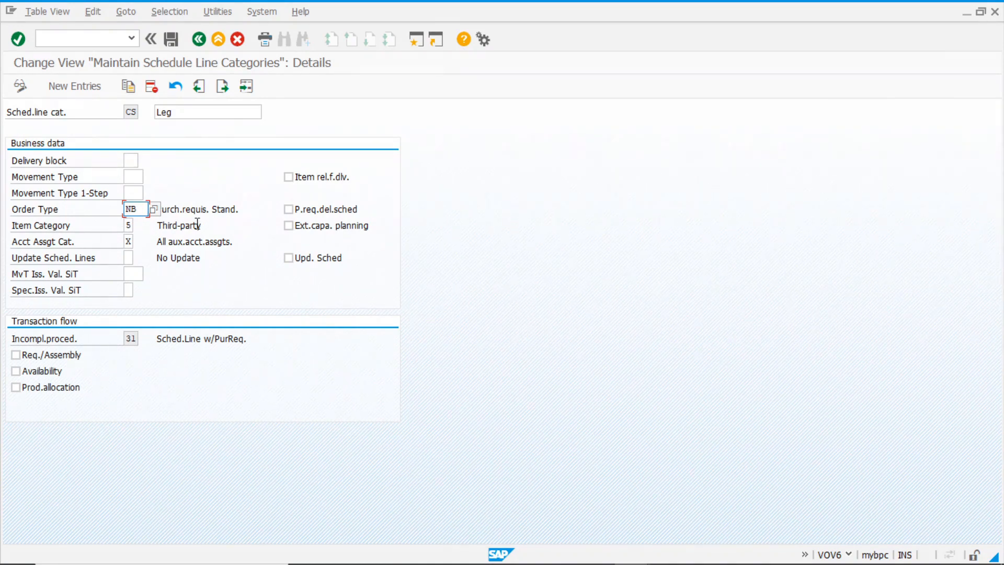
{"action": "left_click", "coordinate": [127, 244]}
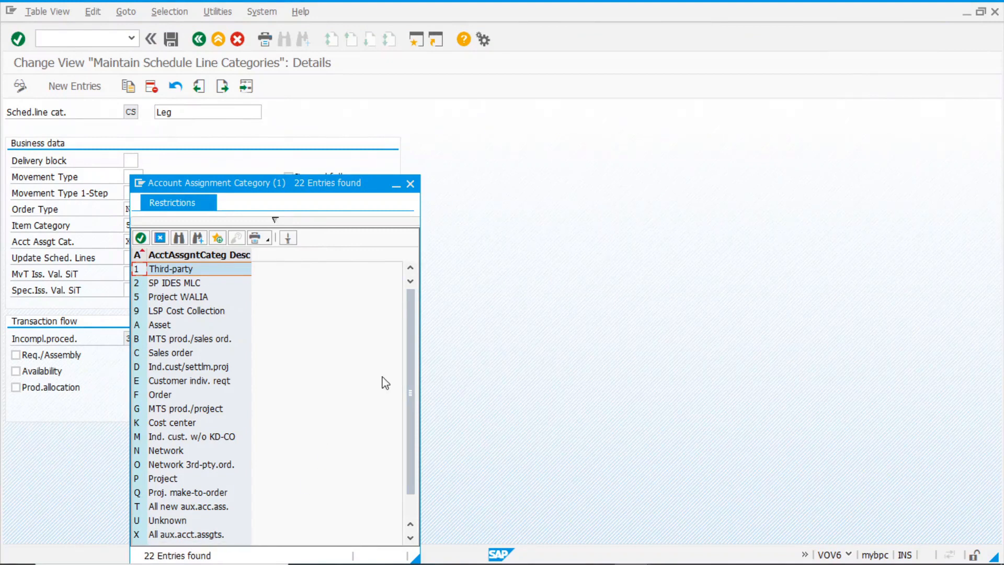
{"action": "left_click", "coordinate": [411, 184]}
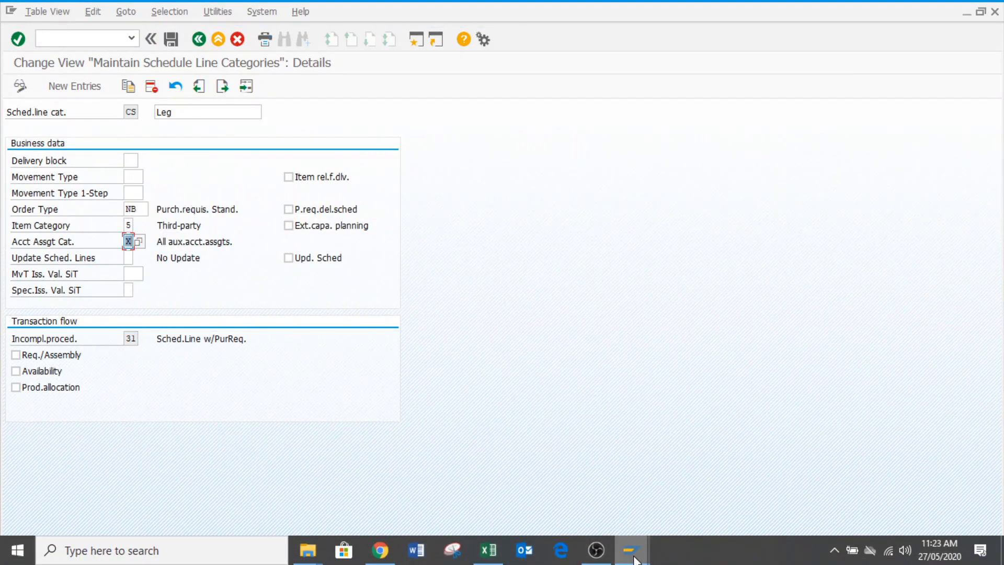
{"action": "mouse_move", "coordinate": [635, 560]}
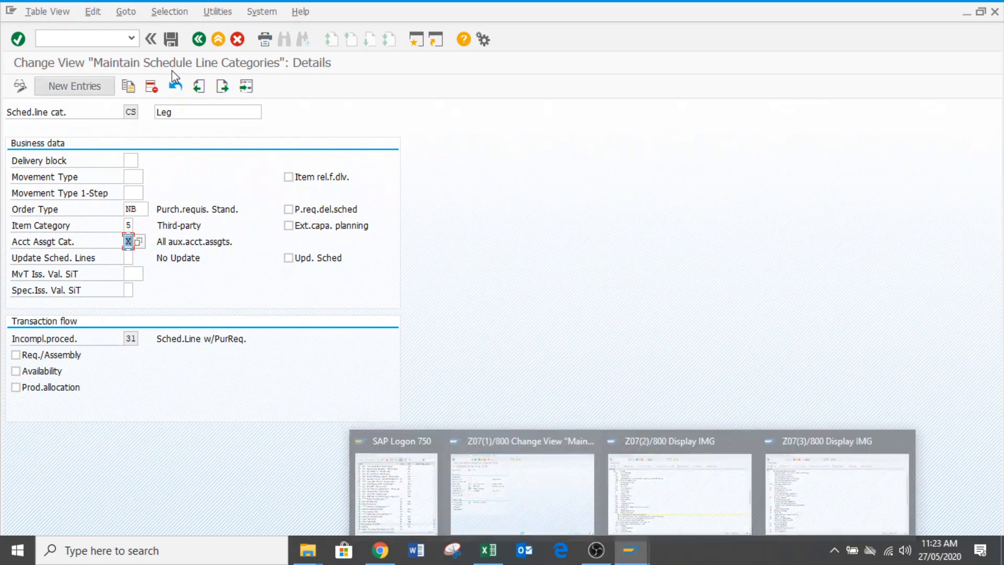
{"action": "left_click", "coordinate": [198, 40]}
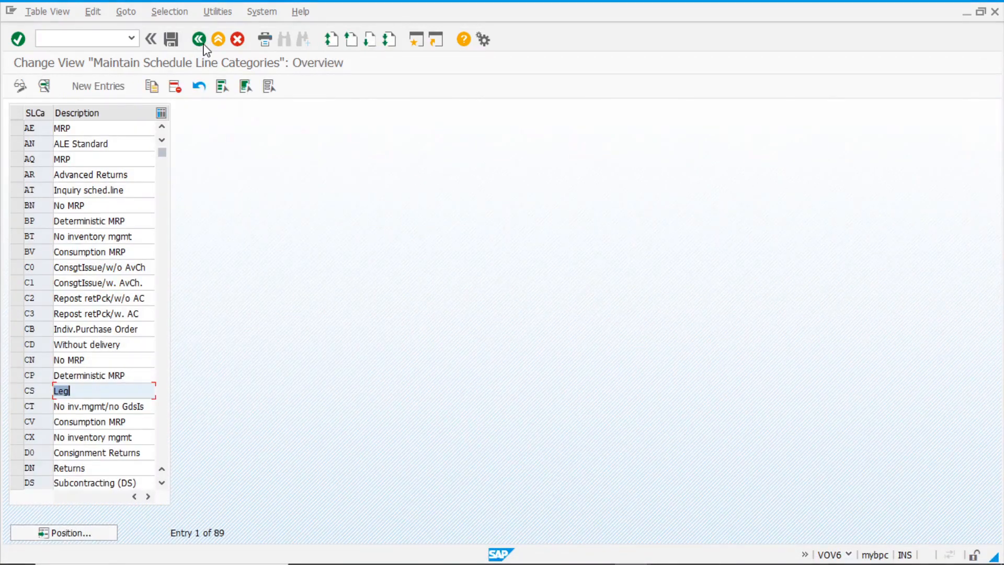
{"action": "left_click", "coordinate": [204, 45]}
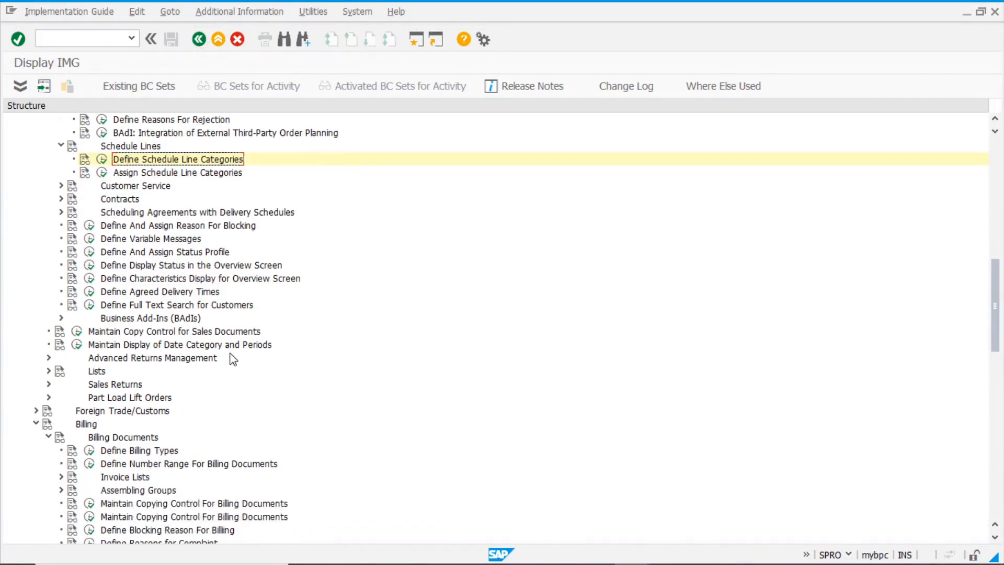
Open the details of account assignment category 1 (Third-party) in Maintain Account Assignment Categories under Materials Management, Purchasing
{"action": "scroll", "coordinate": [234, 359], "scroll_direction": "down", "scroll_amount": 13}
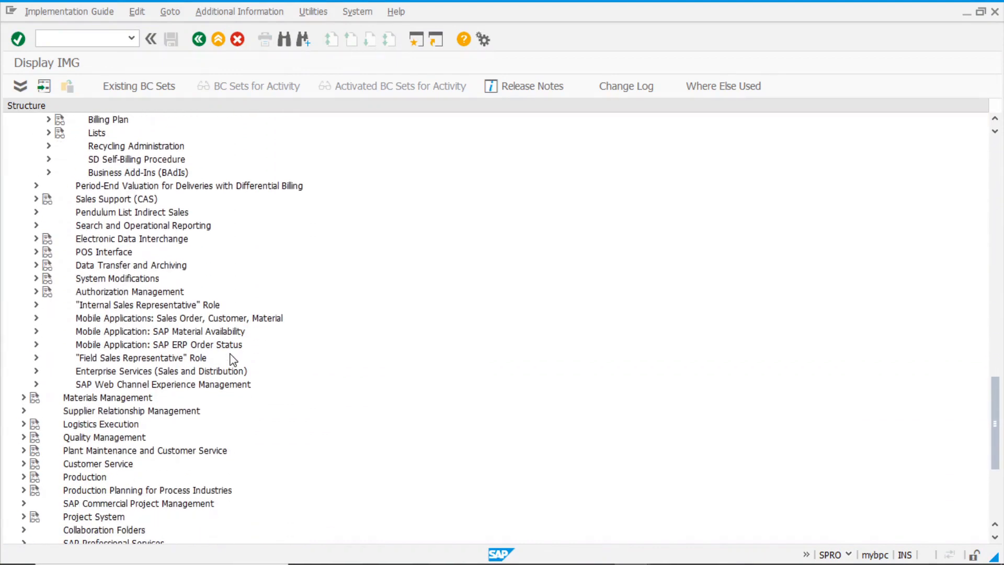
{"action": "left_click", "coordinate": [23, 397]}
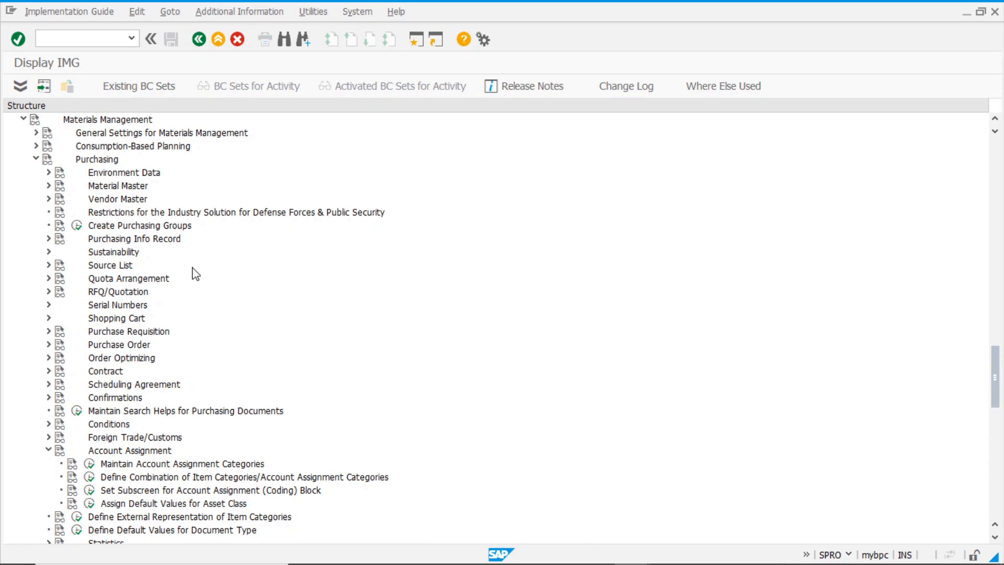
{"action": "scroll", "coordinate": [168, 439], "scroll_direction": "down", "scroll_amount": 1}
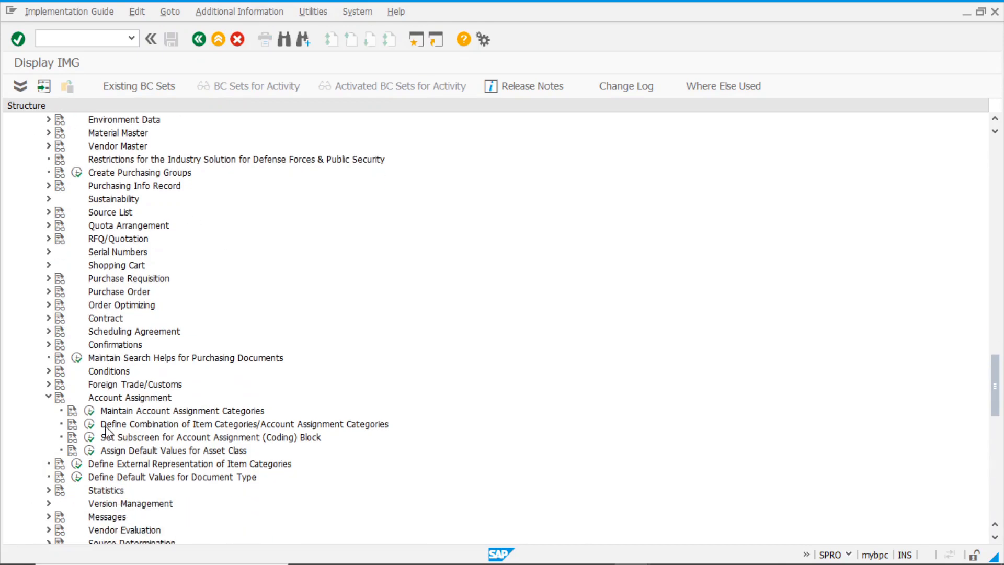
{"action": "left_click", "coordinate": [90, 411]}
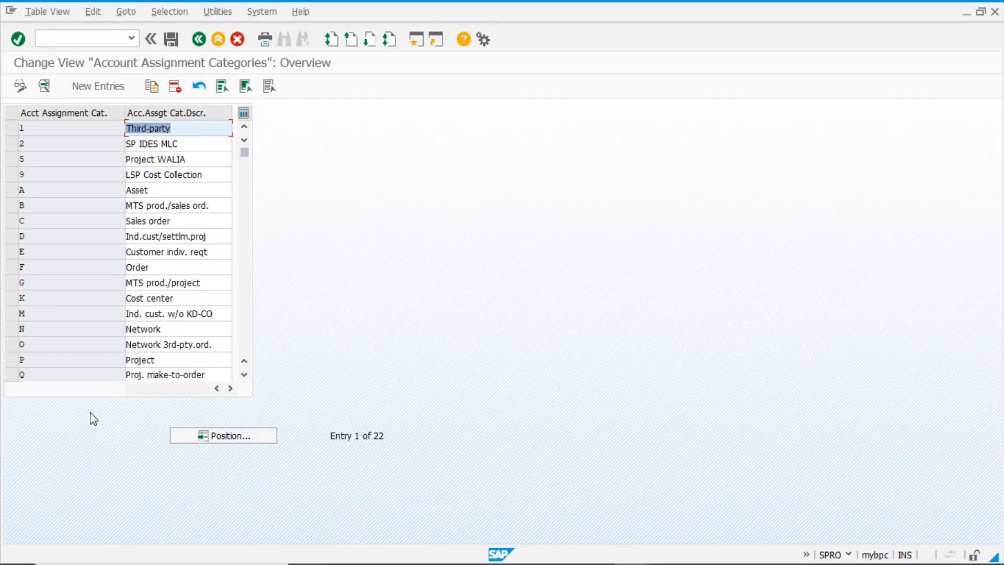
{"action": "double_click", "coordinate": [55, 131]}
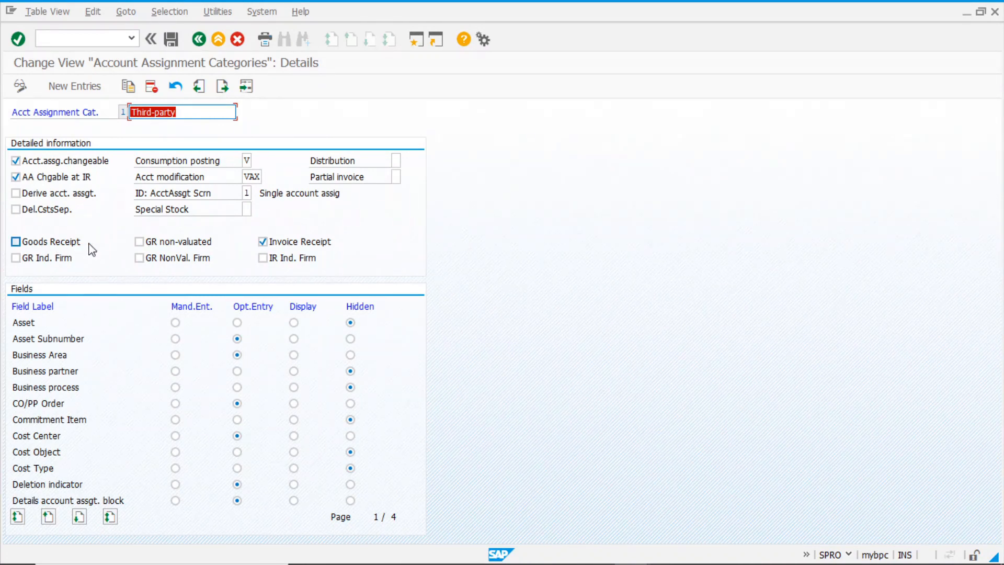
Examine the goods receipt setting of account assignment category X for comparison, and return to the customizing tree
{"action": "left_click", "coordinate": [198, 41]}
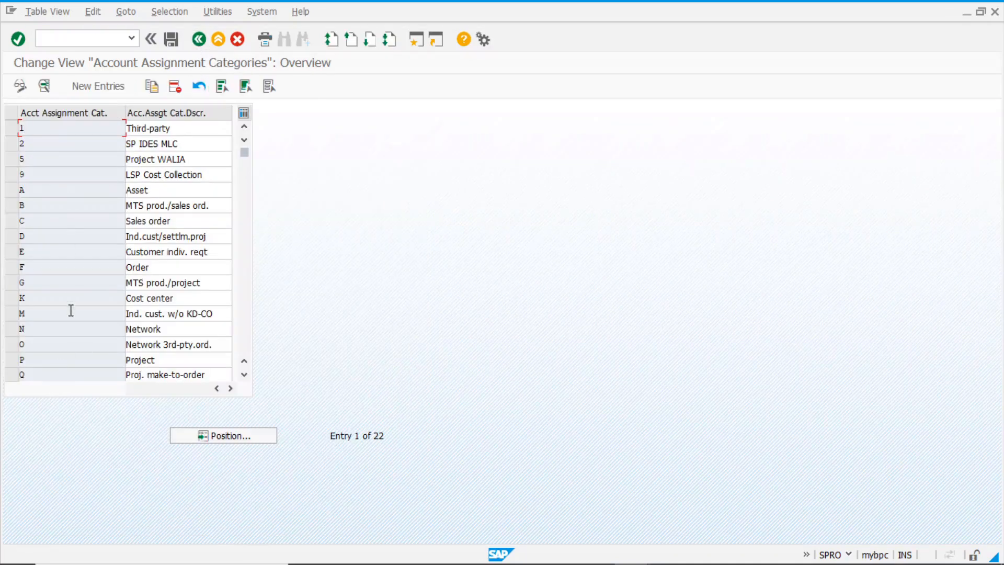
{"action": "scroll", "coordinate": [71, 310], "scroll_direction": "down", "scroll_amount": 1}
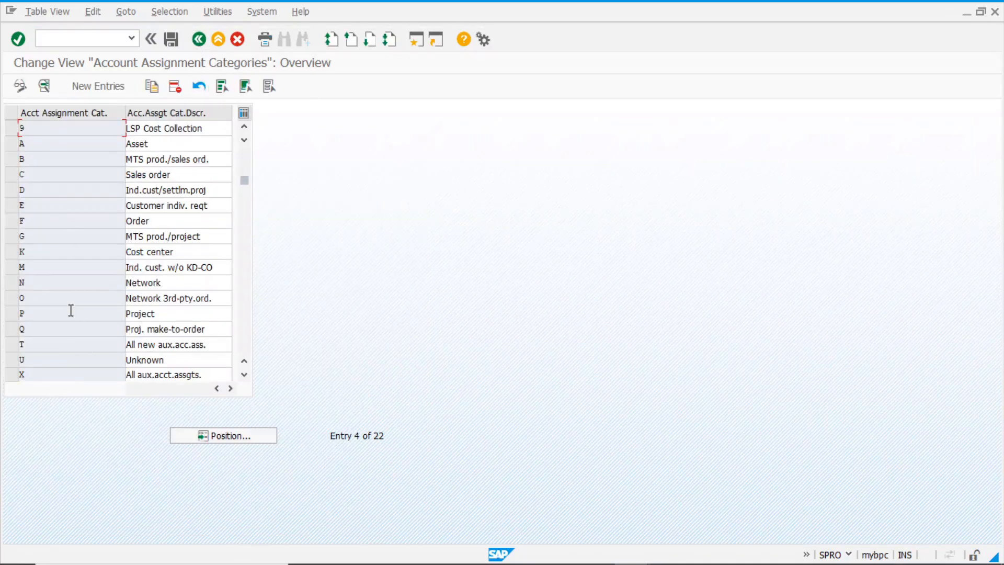
{"action": "double_click", "coordinate": [50, 376]}
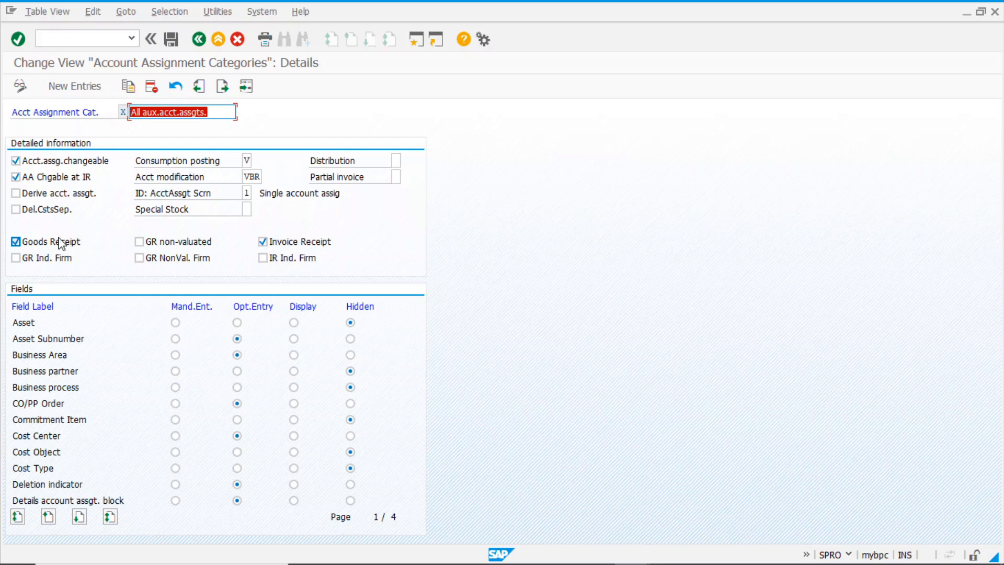
{"action": "left_click", "coordinate": [198, 40]}
{"action": "left_click", "coordinate": [199, 40]}
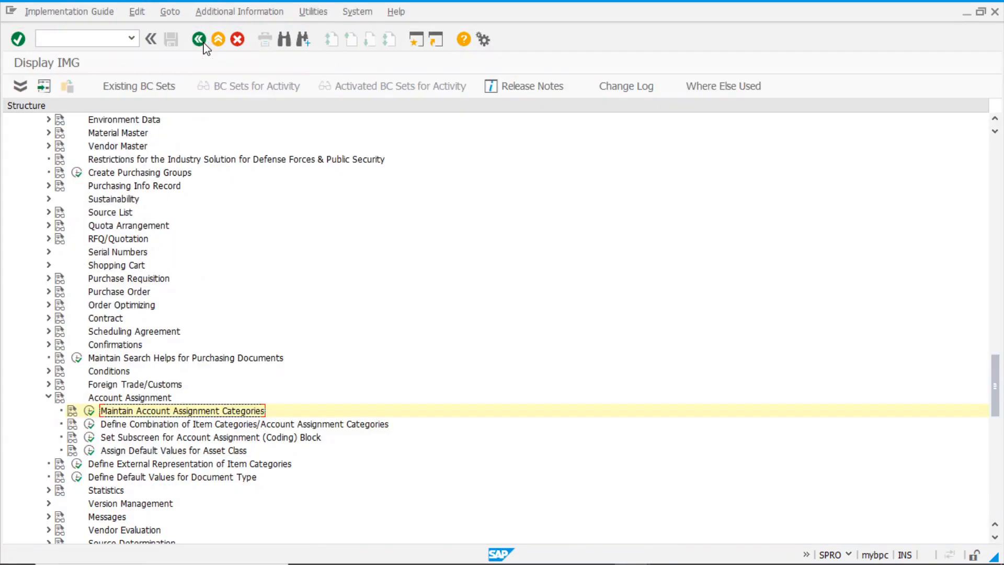
Look up the schedule line category assigned to item category TAS in Assign Schedule Line Categories, and return to the customizing tree
{"action": "scroll", "coordinate": [162, 319], "scroll_direction": "up", "scroll_amount": 12}
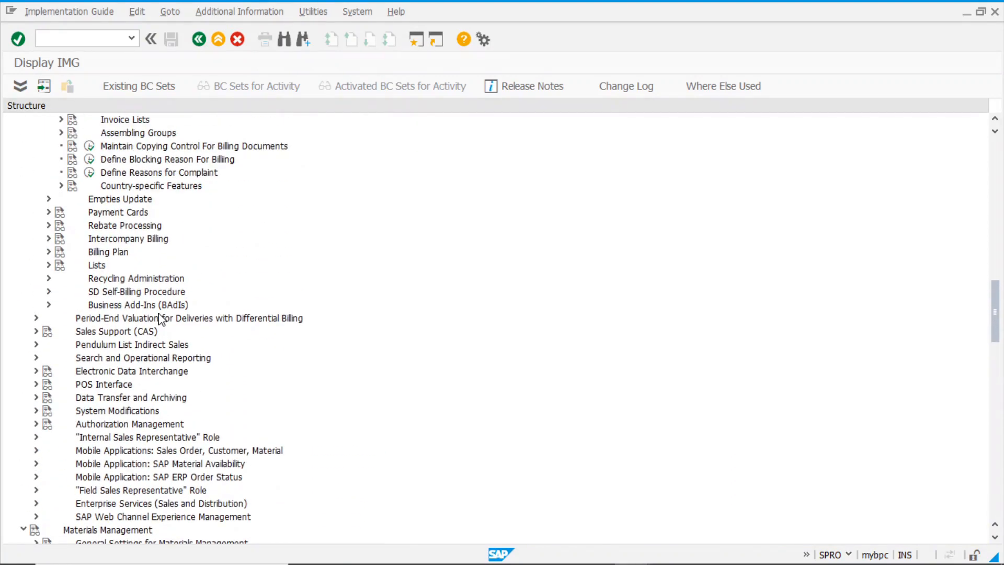
{"action": "scroll", "coordinate": [160, 319], "scroll_direction": "up", "scroll_amount": 7}
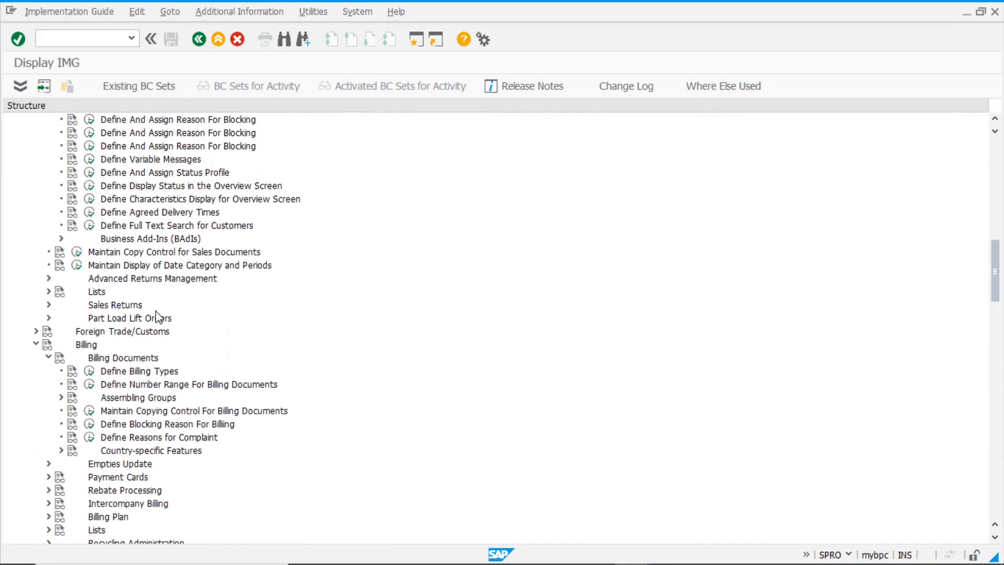
{"action": "scroll", "coordinate": [159, 318], "scroll_direction": "up", "scroll_amount": 4}
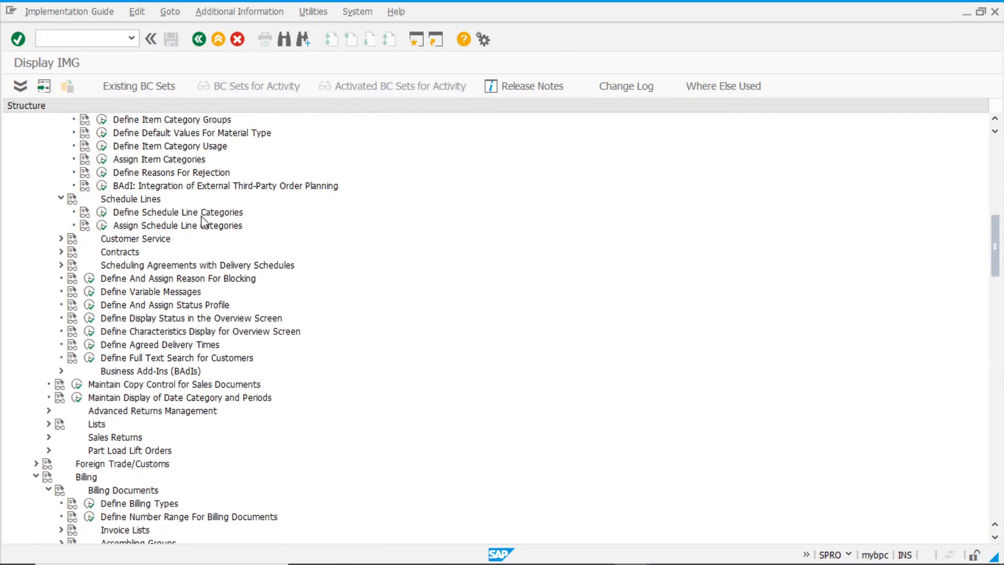
{"action": "left_click", "coordinate": [102, 226]}
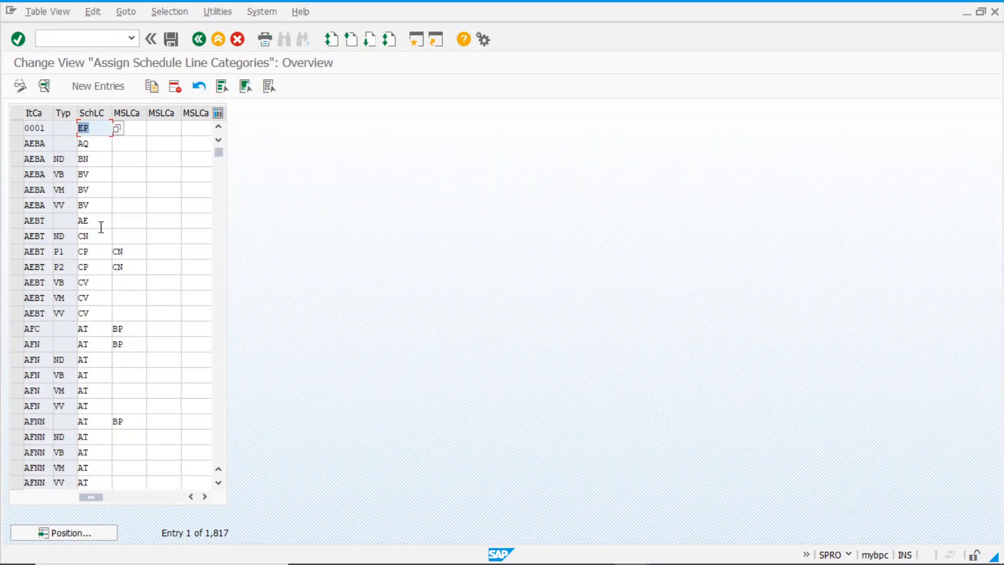
{"action": "left_click", "coordinate": [96, 534]}
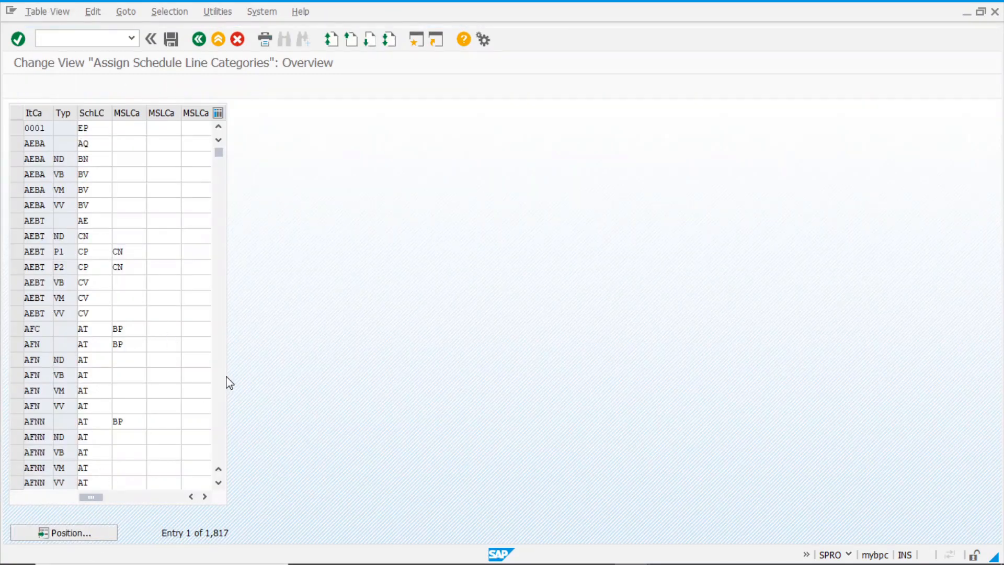
{"action": "type", "text": "tas"}
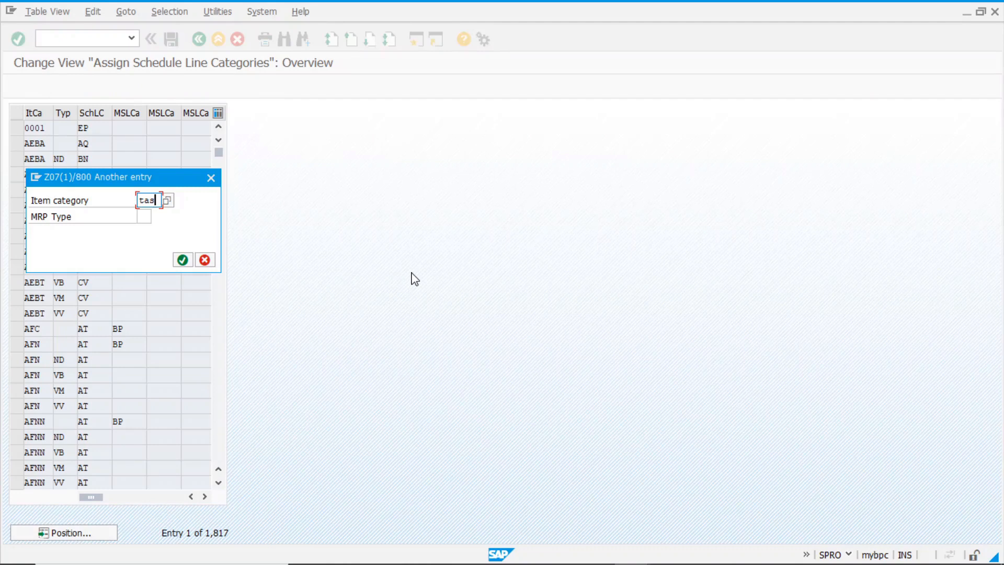
{"action": "key", "text": "Return"}
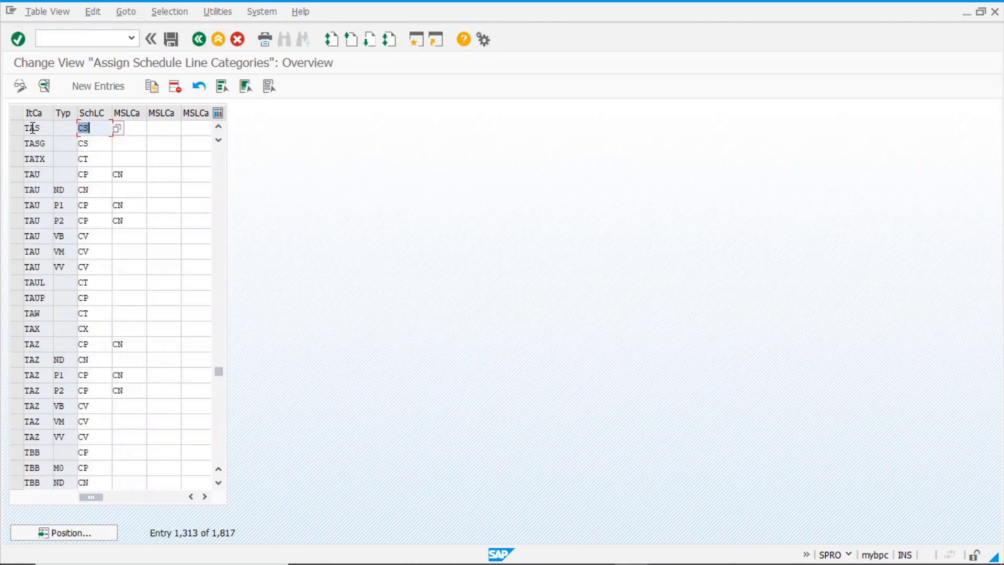
{"action": "left_click", "coordinate": [95, 132]}
{"action": "left_click", "coordinate": [199, 39]}
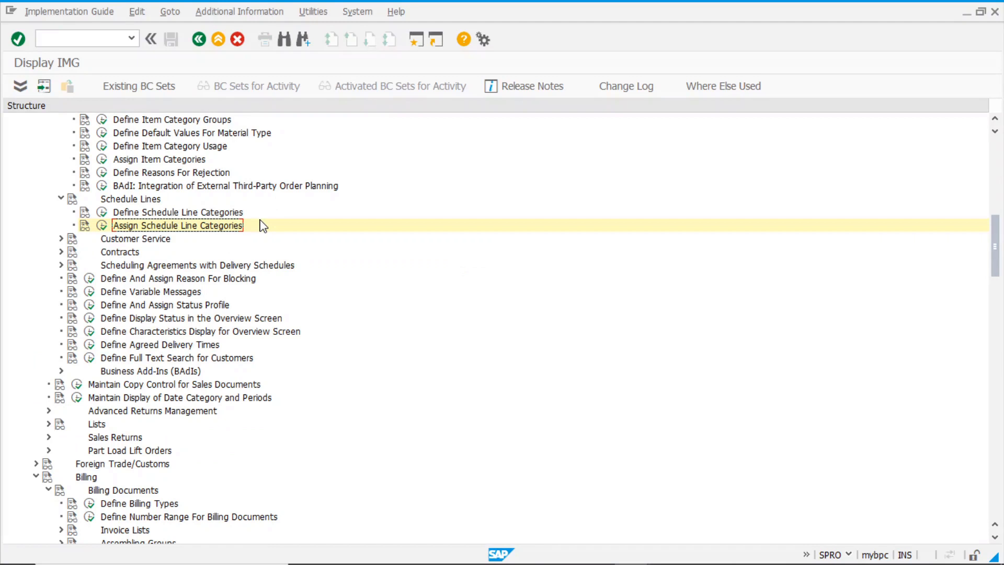
Leave customizing and start a sales order in VA01 with order type OR, sales organization 1000, distribution channel 10 and division 00
{"action": "scroll", "coordinate": [262, 232], "scroll_direction": "up", "scroll_amount": 3}
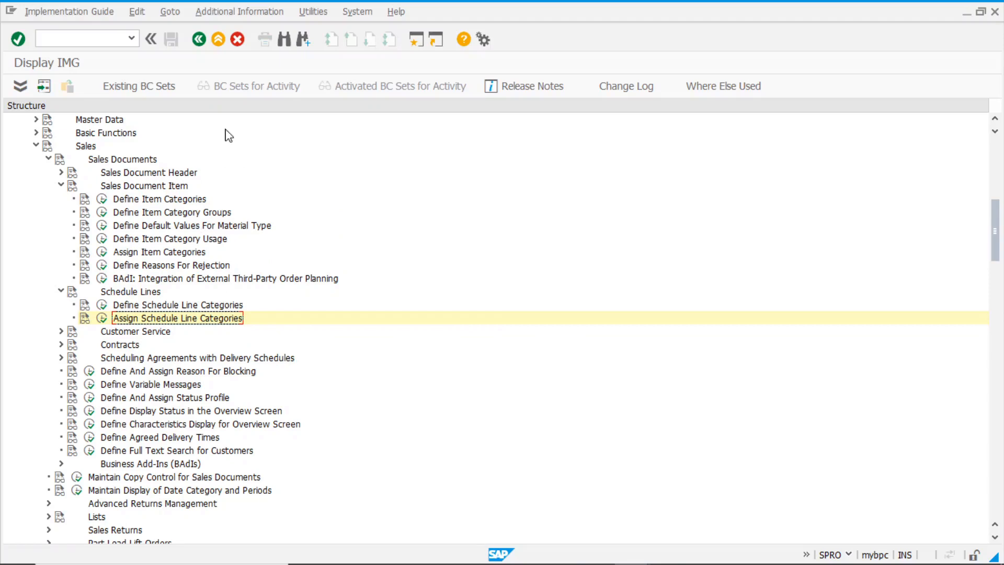
{"action": "left_click", "coordinate": [200, 40]}
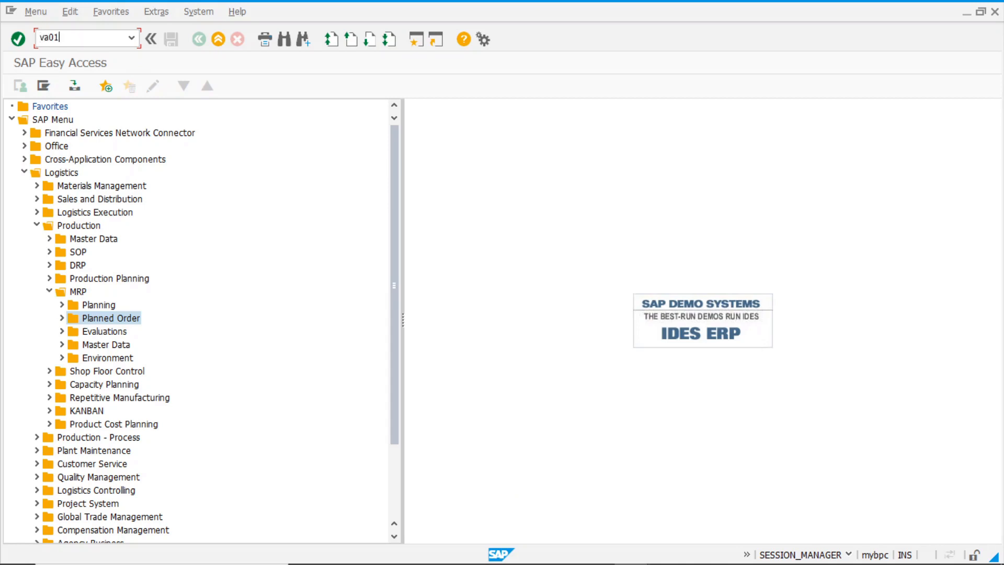
{"action": "key", "text": "Return"}
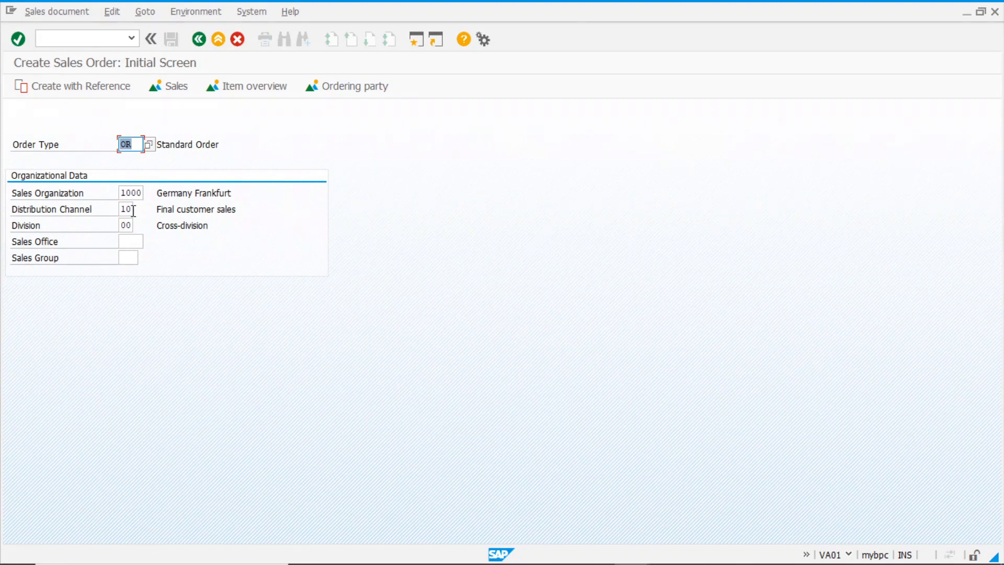
{"action": "key", "text": "Return"}
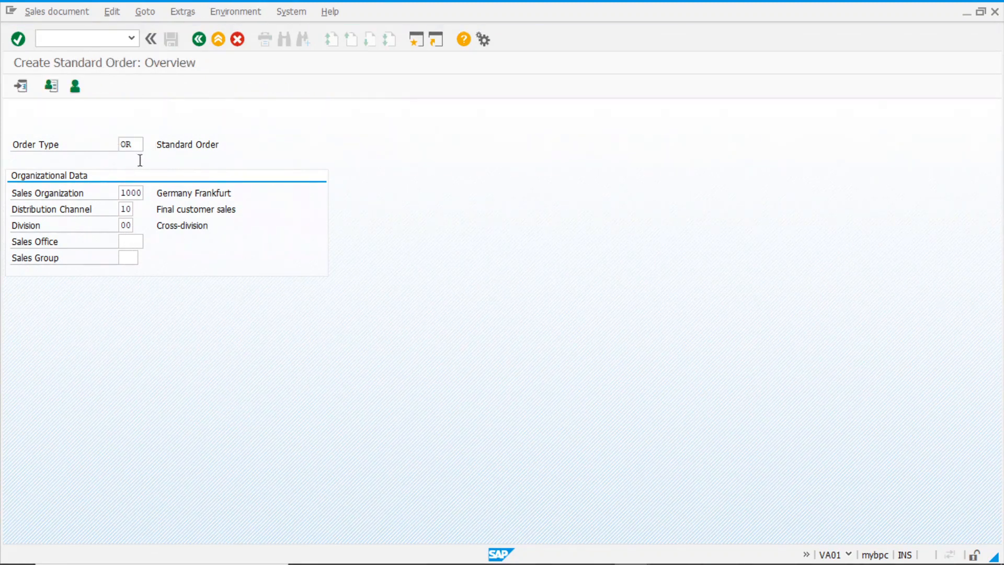
Enter the same customer number as sold-to party and ship-to party of the standard order
{"action": "type", "text": "1000"}
{"action": "left_click", "coordinate": [112, 144]}
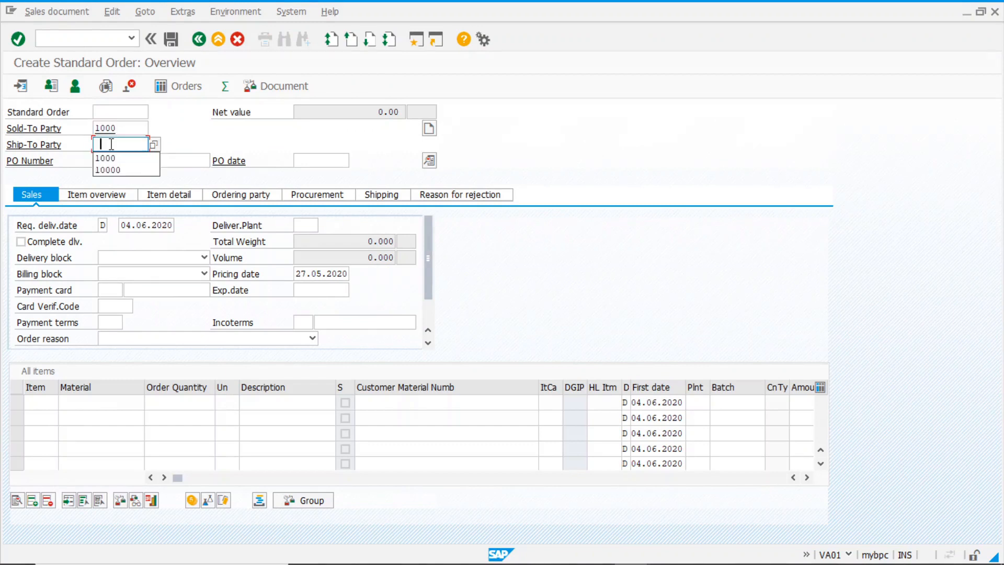
{"action": "left_click", "coordinate": [112, 160]}
Add material TAS-1000 as the first order item with an order quantity of 10
{"action": "left_click", "coordinate": [99, 402]}
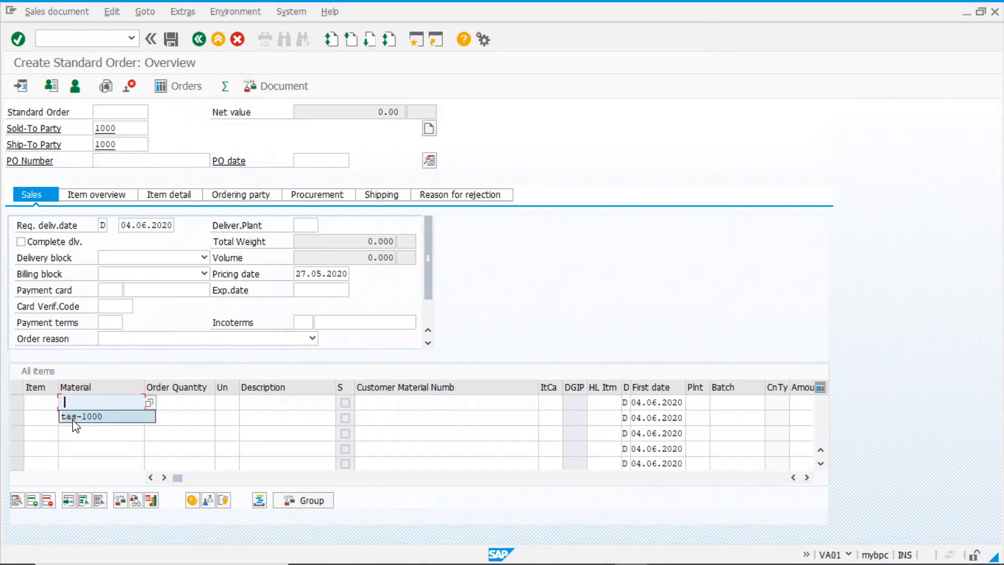
{"action": "left_click", "coordinate": [73, 417]}
{"action": "key", "text": "Return"}
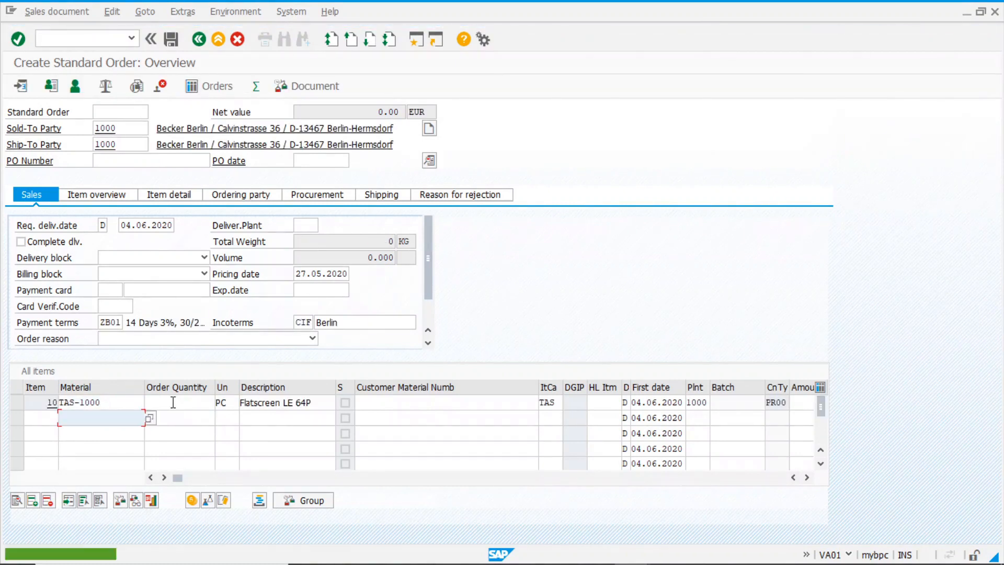
{"action": "left_click", "coordinate": [173, 403]}
{"action": "type", "text": "10"}
{"action": "key", "text": "Return"}
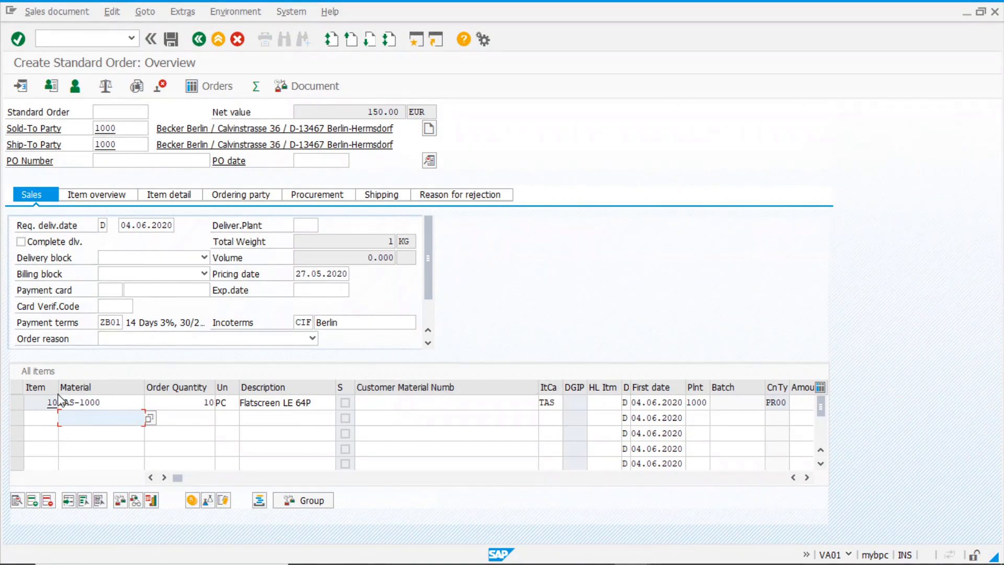
Open the item data of TAS-1000 and review its schedule line category and pricing conditions
{"action": "double_click", "coordinate": [113, 405]}
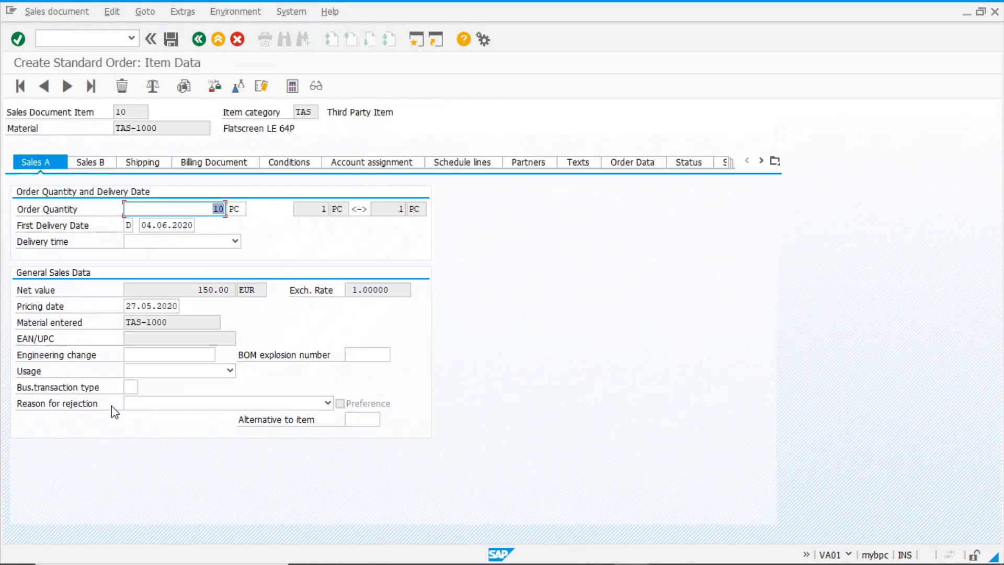
{"action": "left_click", "coordinate": [457, 163]}
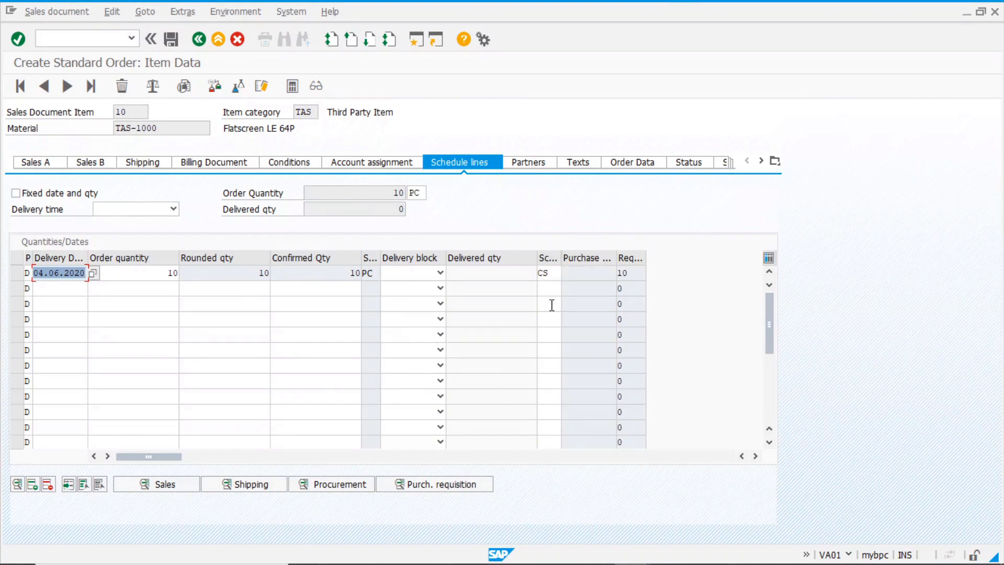
{"action": "left_click", "coordinate": [555, 278]}
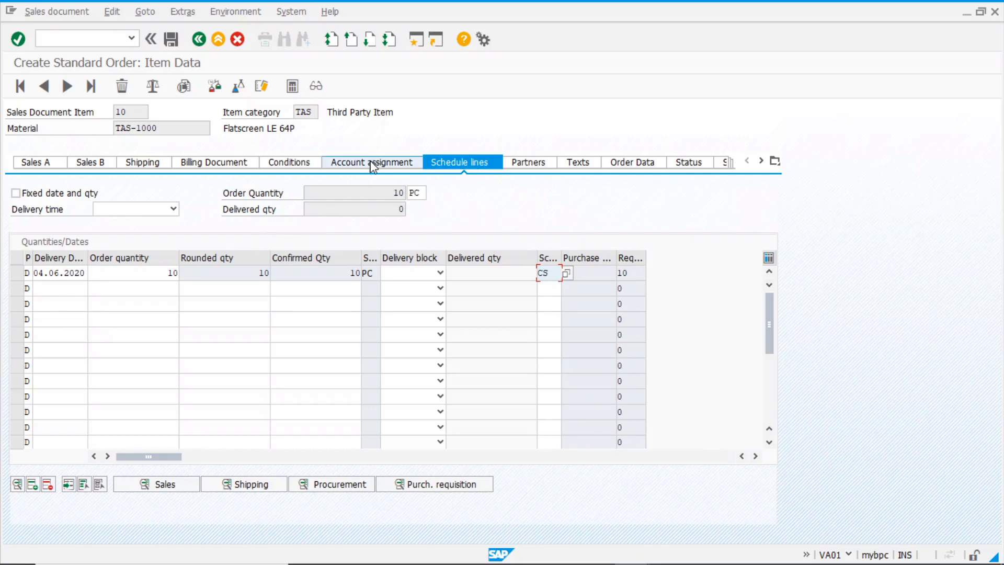
{"action": "left_click", "coordinate": [293, 166]}
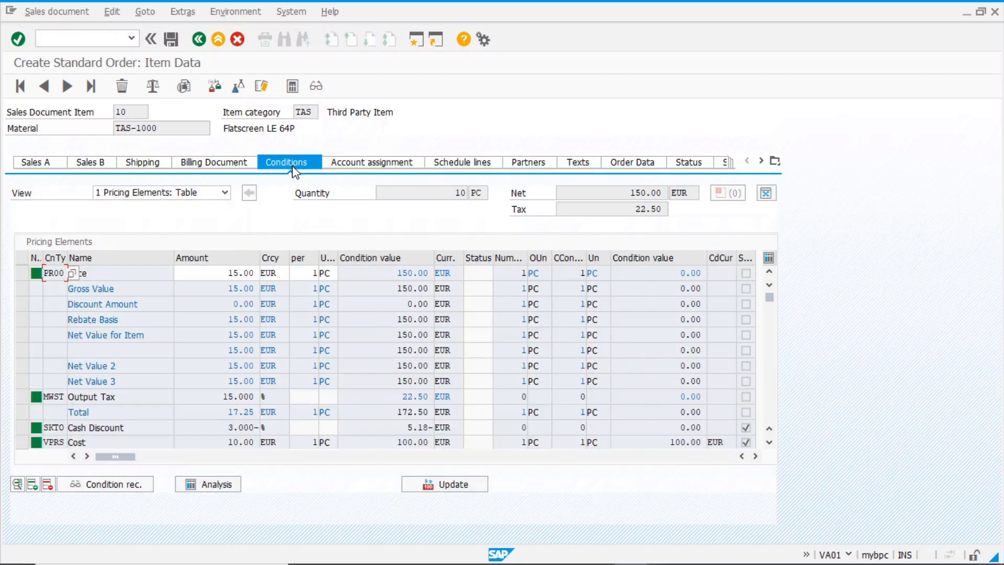
Check the PR00 price amount of the TAS-1000 item, return to the order overview and save the standard order
{"action": "double_click", "coordinate": [213, 271]}
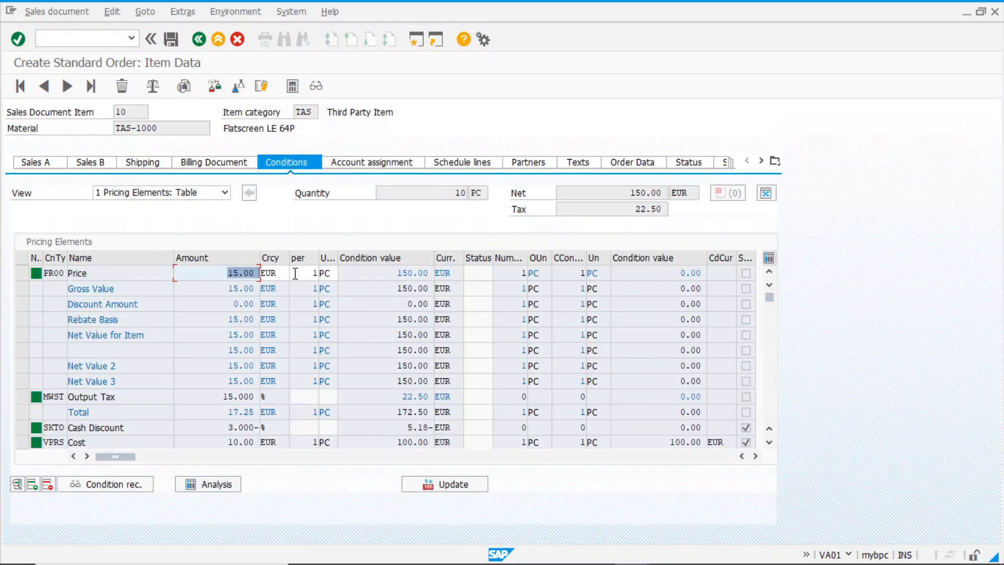
{"action": "left_click", "coordinate": [211, 274]}
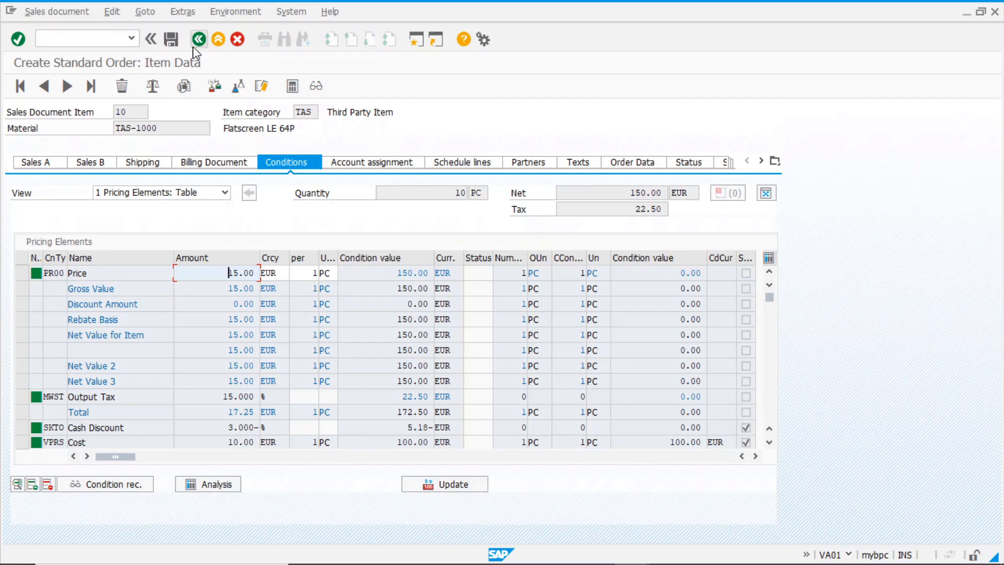
{"action": "left_click", "coordinate": [200, 41]}
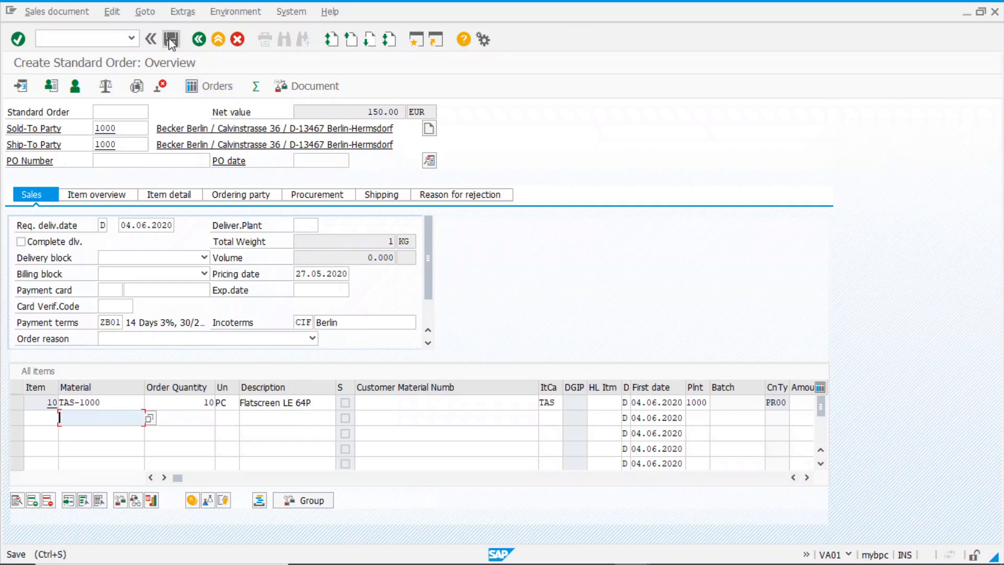
{"action": "left_click", "coordinate": [170, 42]}
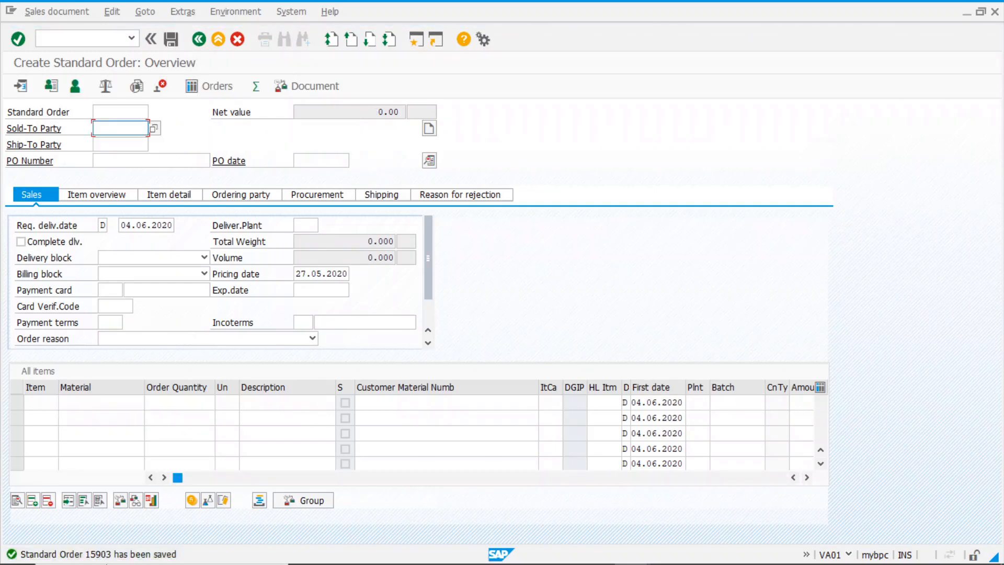
Open the newly saved standard order in display mode
{"action": "left_click", "coordinate": [56, 12]}
{"action": "left_click", "coordinate": [52, 61]}
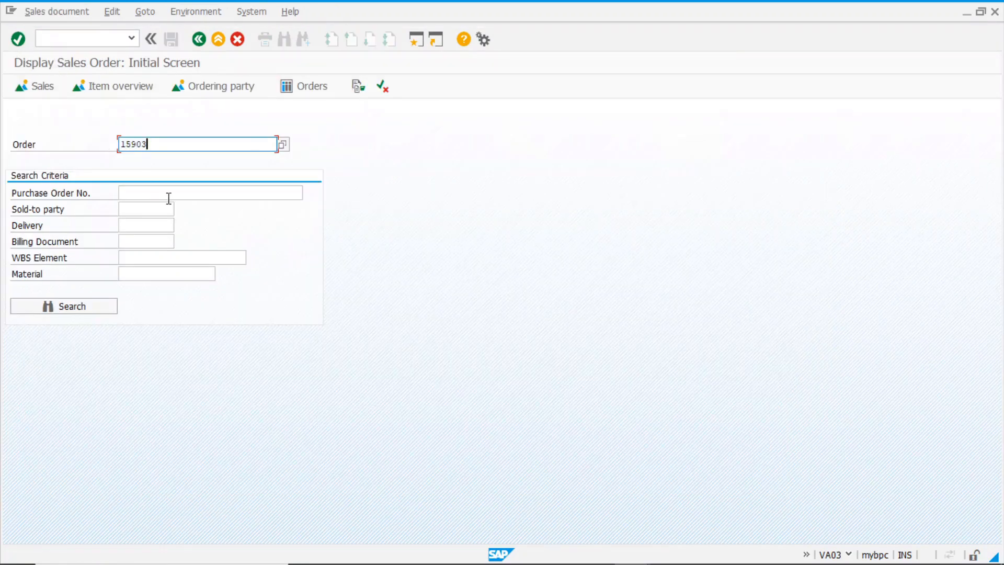
{"action": "key", "text": "Return"}
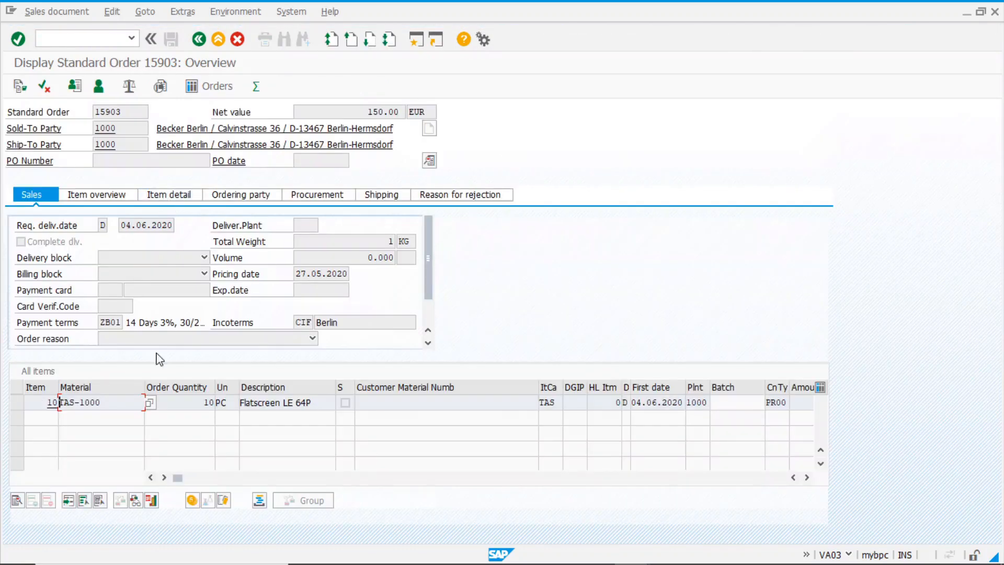
Examine the schedule lines of item TAS-1000 for the category and purchase requisition, view the schedule line details and return to the order overview
{"action": "double_click", "coordinate": [115, 403]}
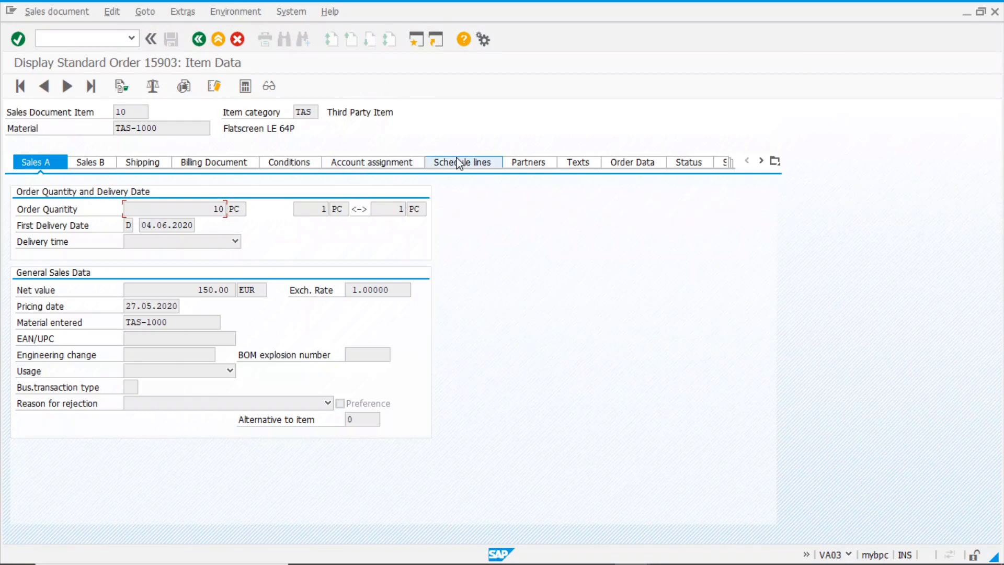
{"action": "left_click", "coordinate": [468, 163]}
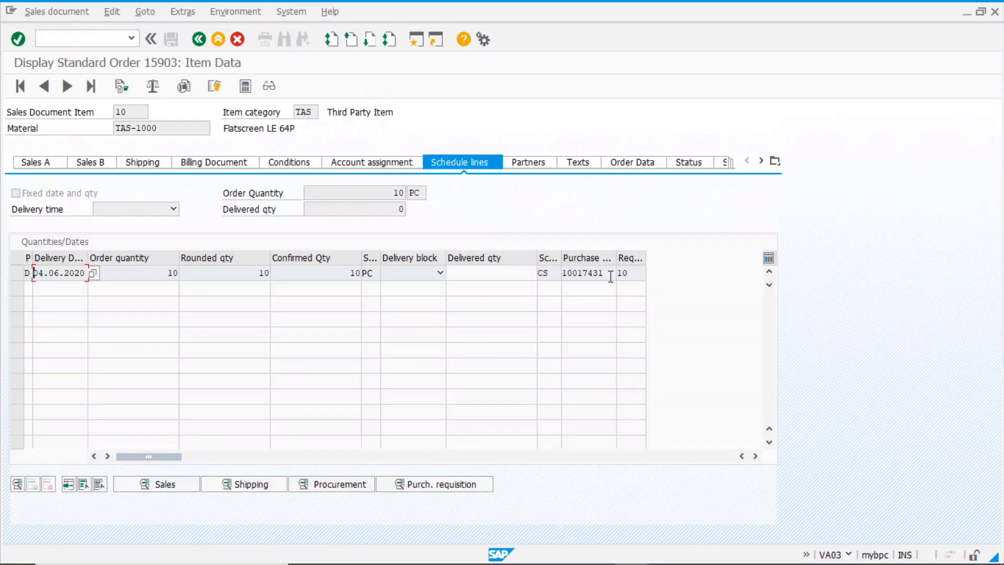
{"action": "double_click", "coordinate": [602, 277]}
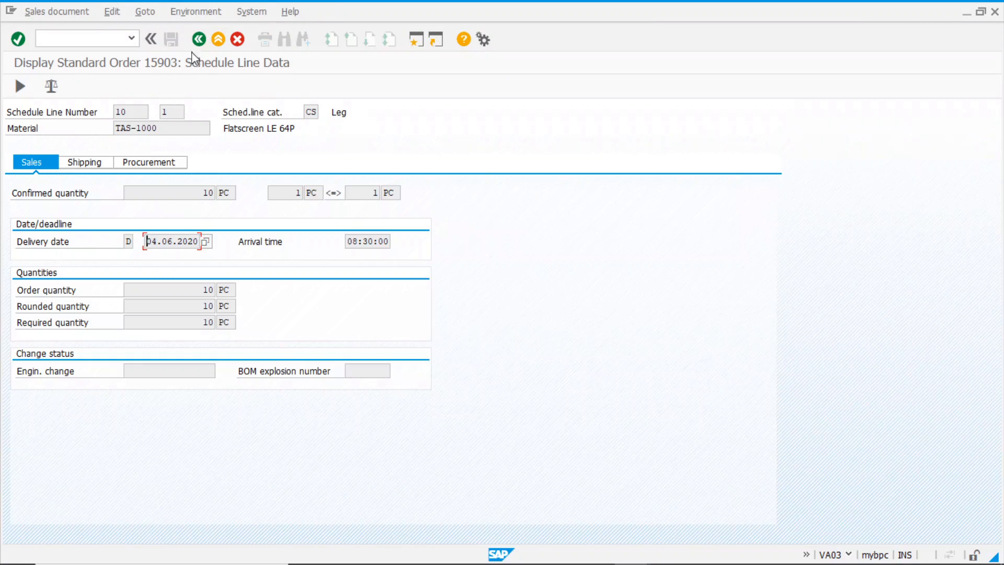
{"action": "left_click", "coordinate": [199, 39]}
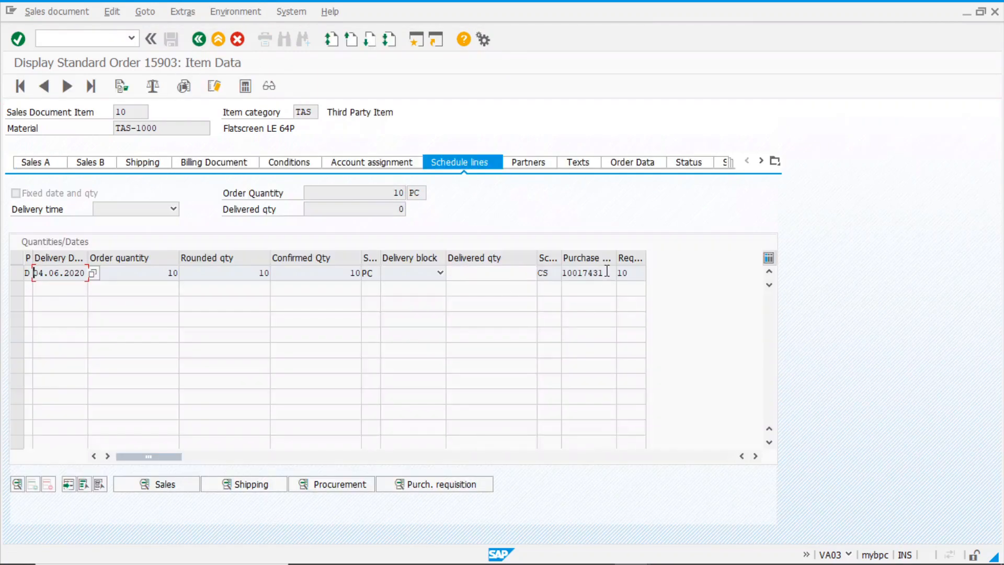
{"action": "left_click", "coordinate": [199, 42]}
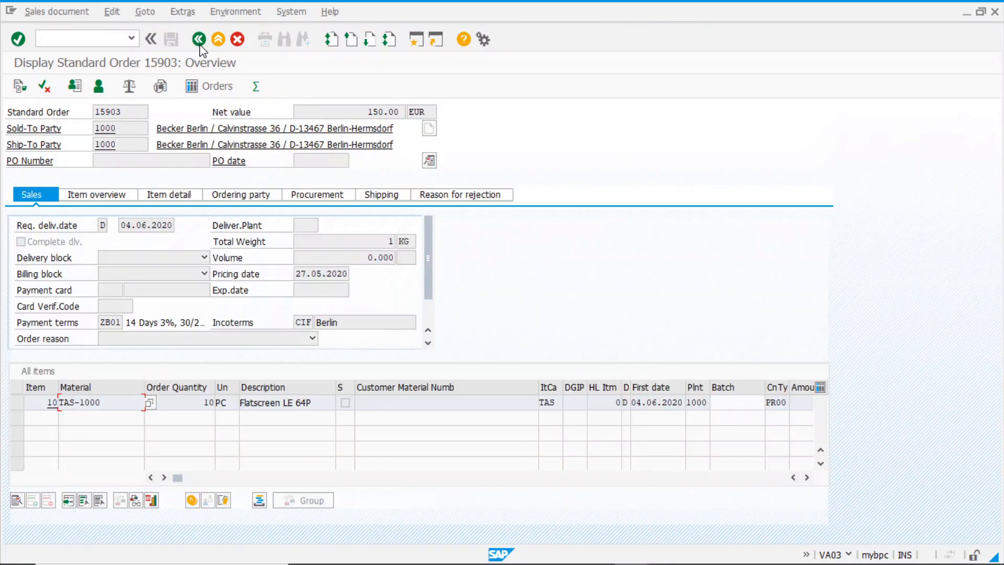
Show the order's status overview, expand item 10 and its purchase requisition node, and display the linked purchase requisition
{"action": "left_click", "coordinate": [45, 86]}
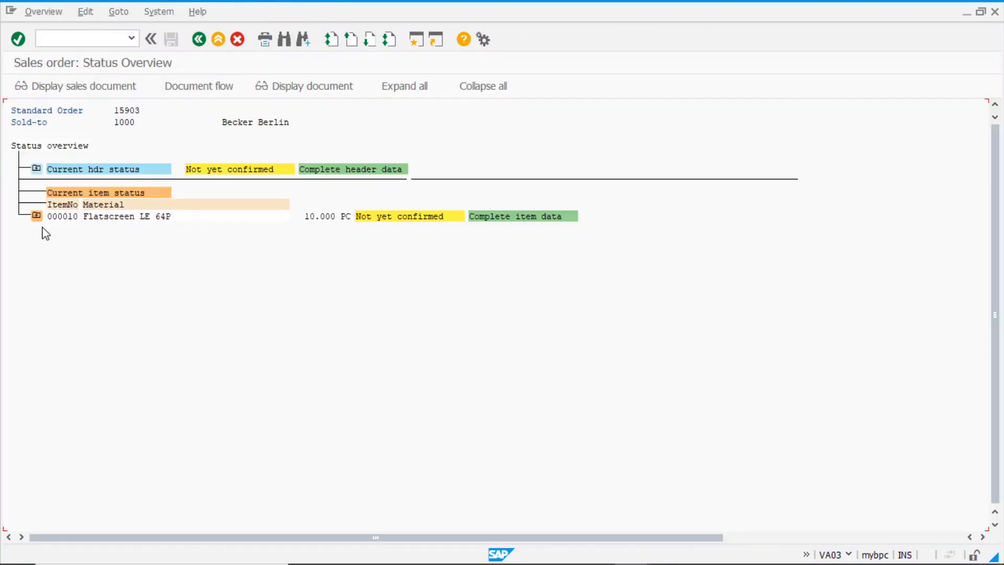
{"action": "left_click", "coordinate": [36, 217]}
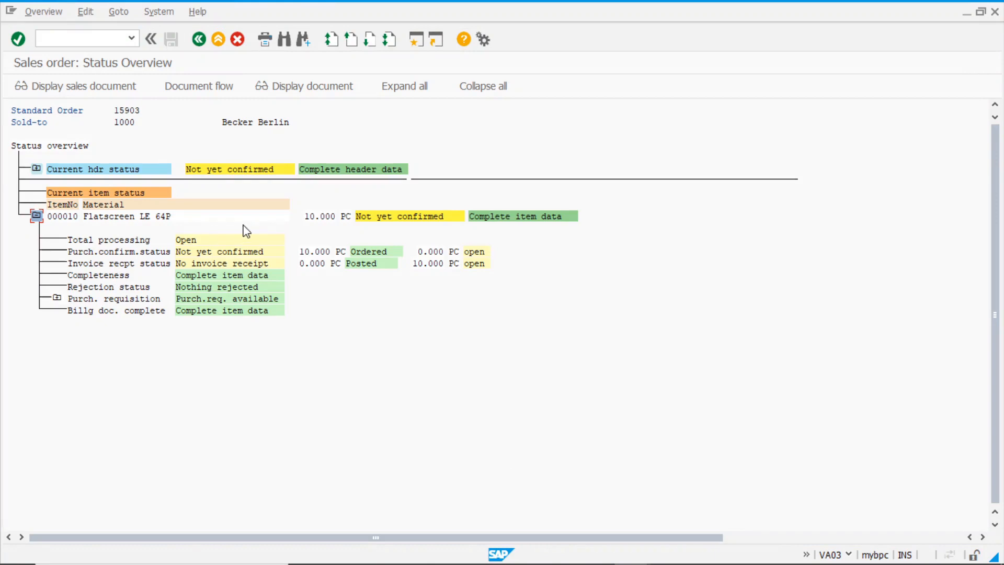
{"action": "left_click", "coordinate": [57, 299]}
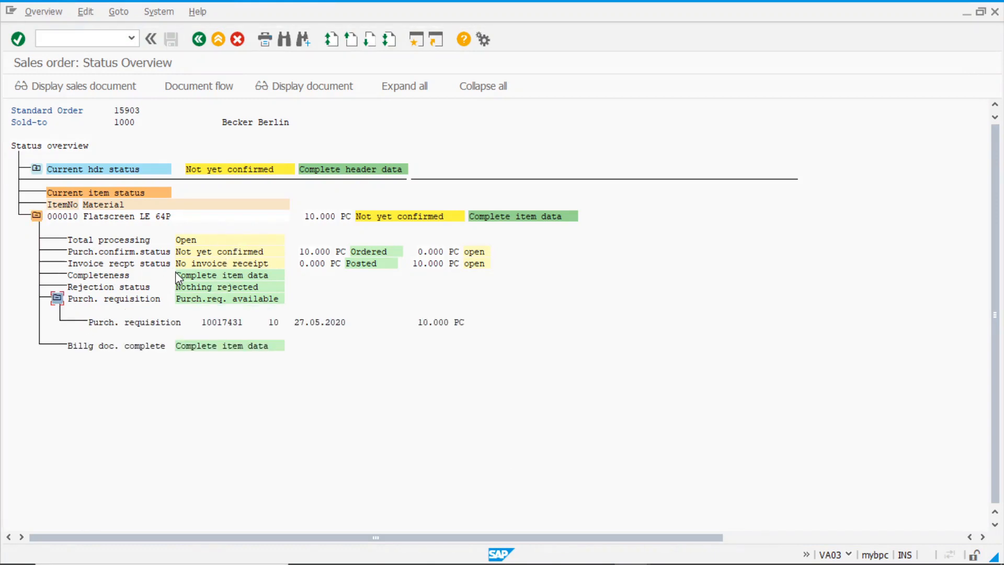
{"action": "double_click", "coordinate": [225, 322]}
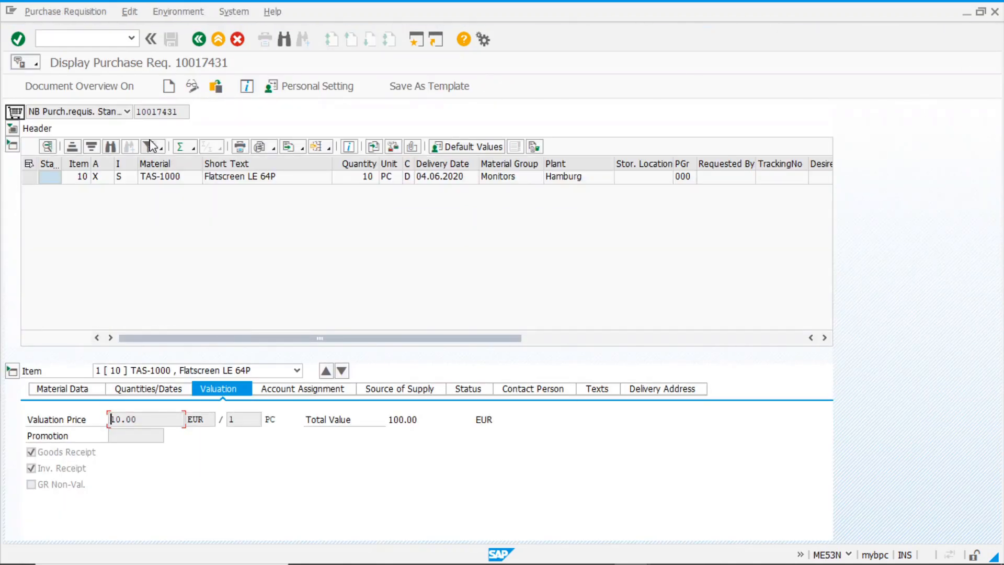
Check the requisition's item category against the possible values and review its source of supply, then return to the sales order overview
{"action": "left_click", "coordinate": [188, 110]}
{"action": "left_click", "coordinate": [124, 181]}
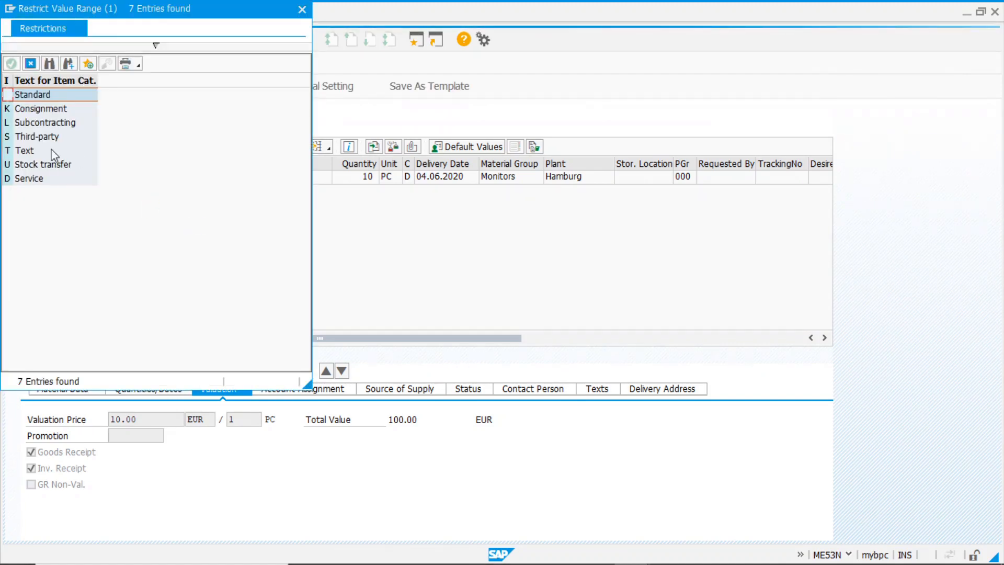
{"action": "double_click", "coordinate": [49, 137]}
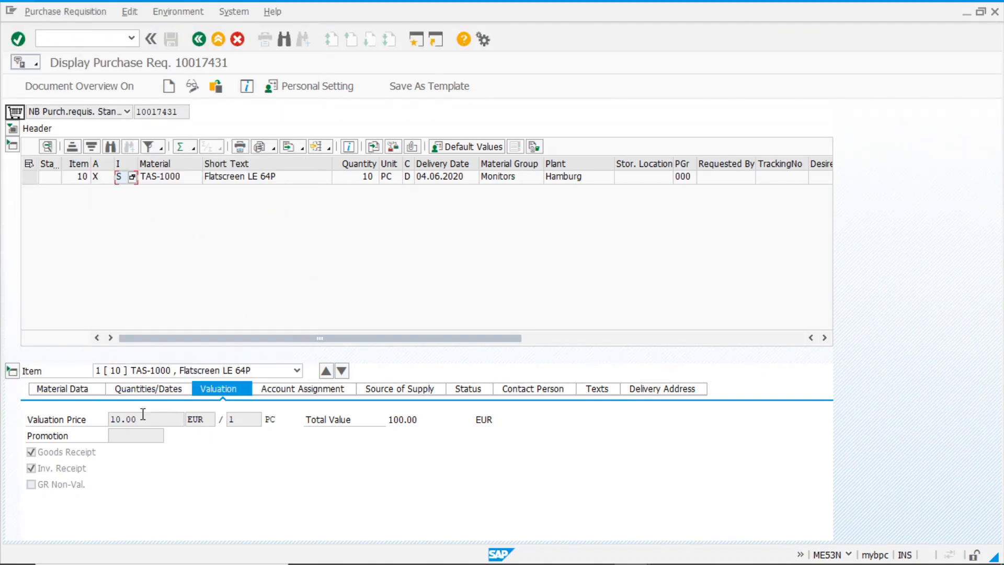
{"action": "left_click", "coordinate": [400, 390]}
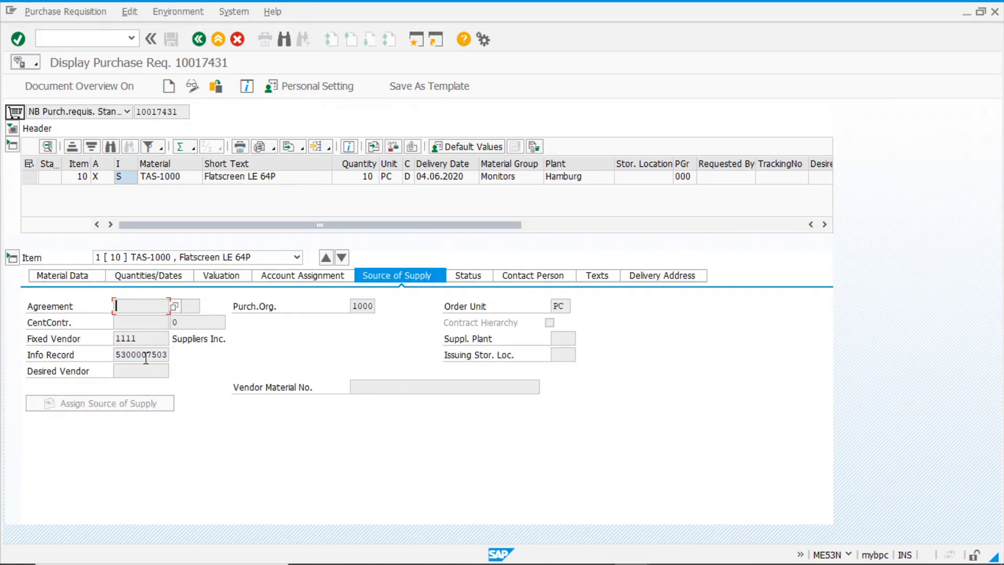
{"action": "left_click", "coordinate": [101, 39]}
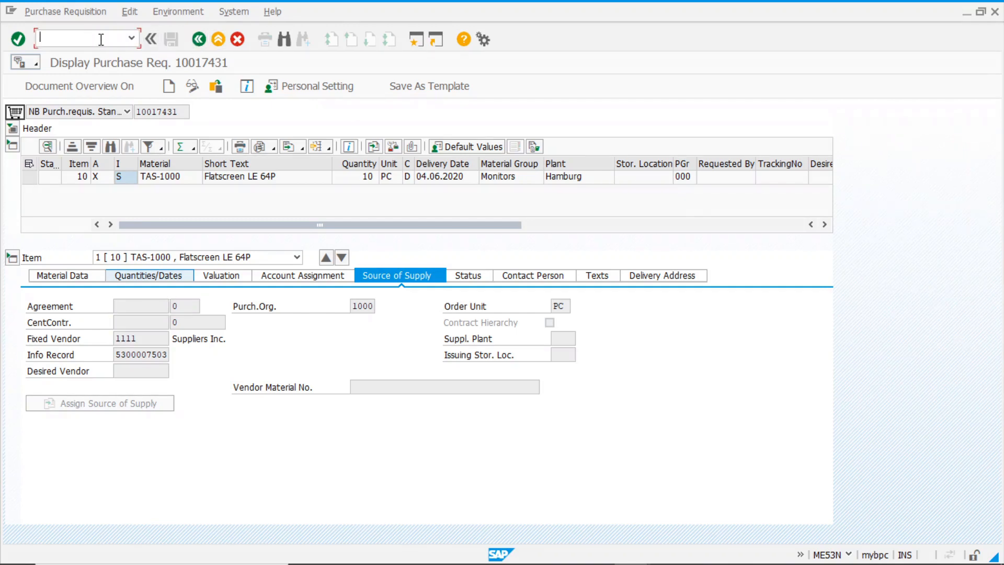
{"action": "left_click", "coordinate": [199, 40]}
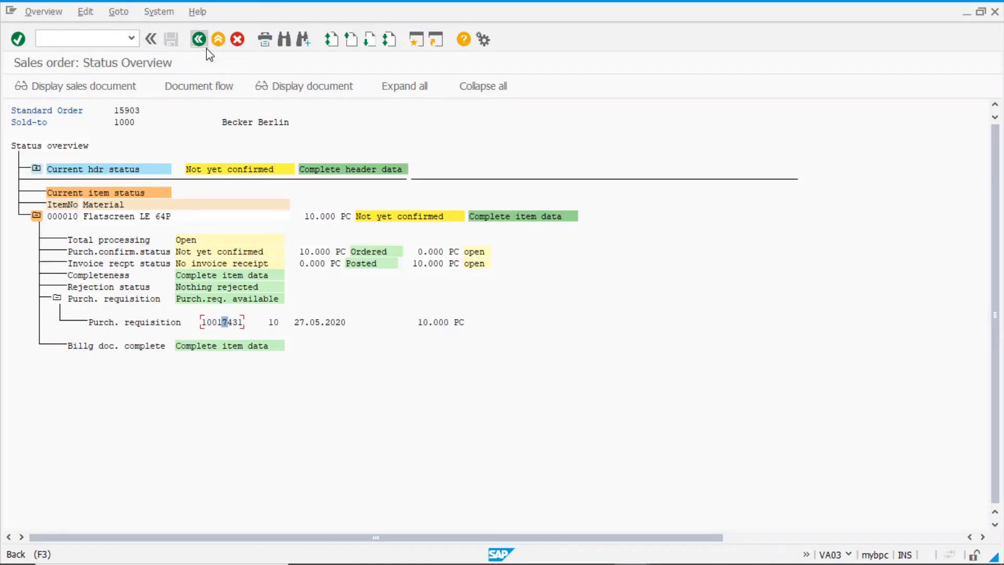
{"action": "left_click", "coordinate": [204, 42]}
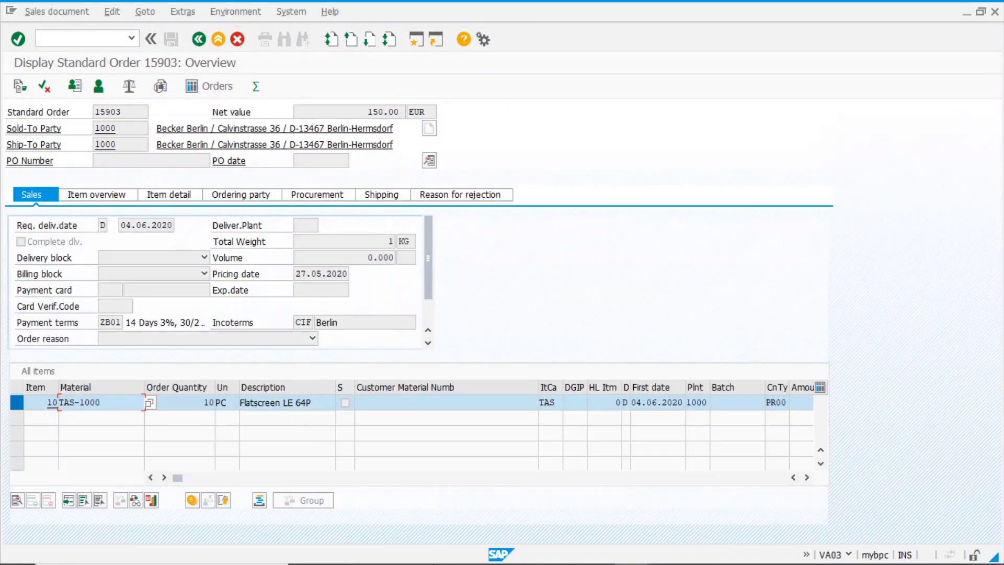
Switch to the SAP session with the Create Sales Order initial screen and start transaction ME21N there
{"action": "left_click", "coordinate": [631, 549]}
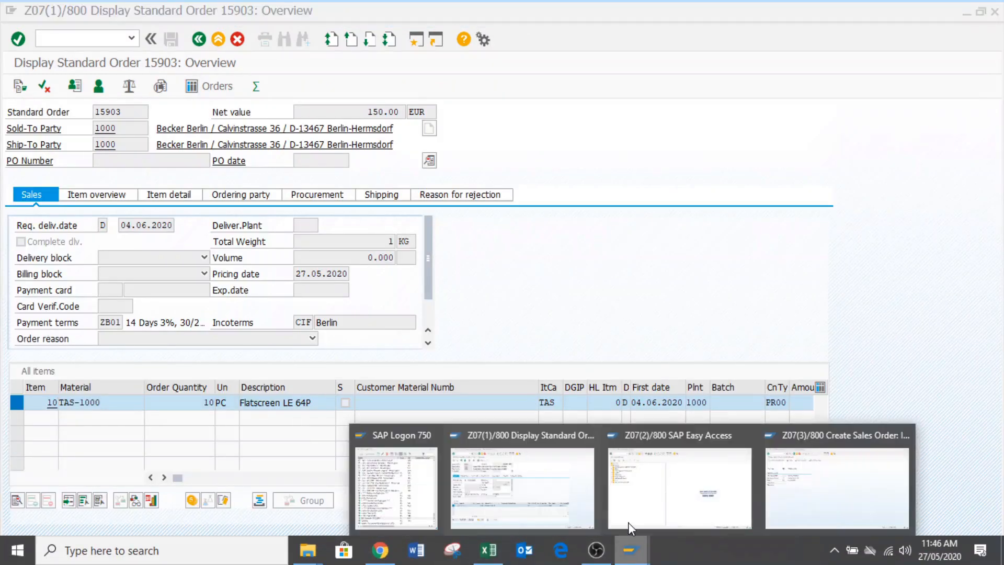
{"action": "left_click", "coordinate": [846, 485]}
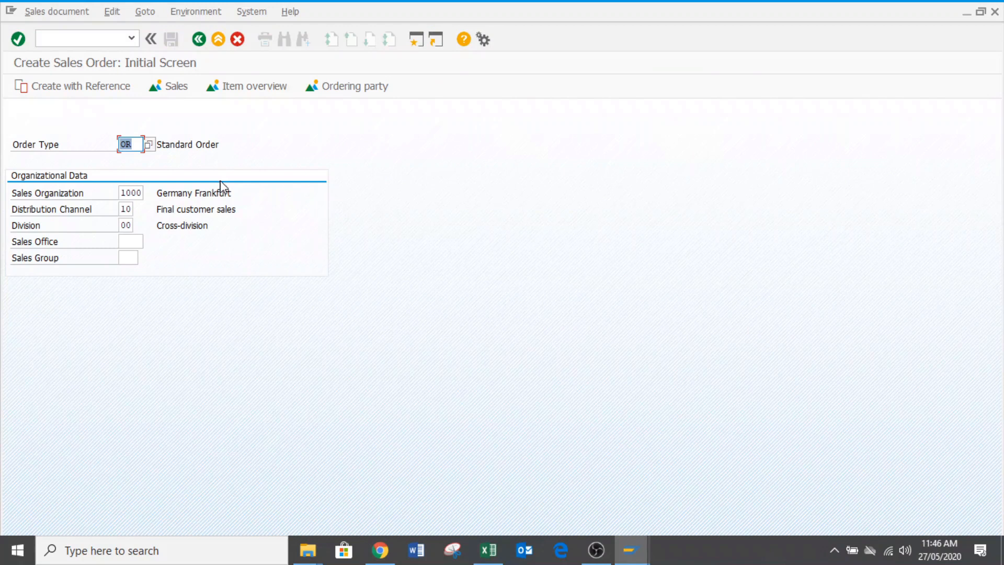
{"action": "left_click", "coordinate": [86, 35]}
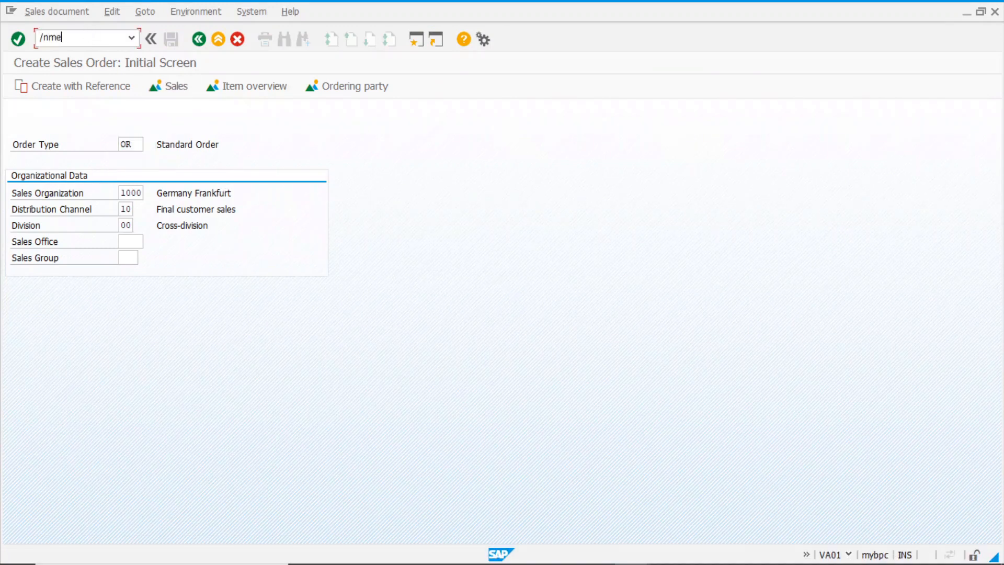
{"action": "key", "text": "Return"}
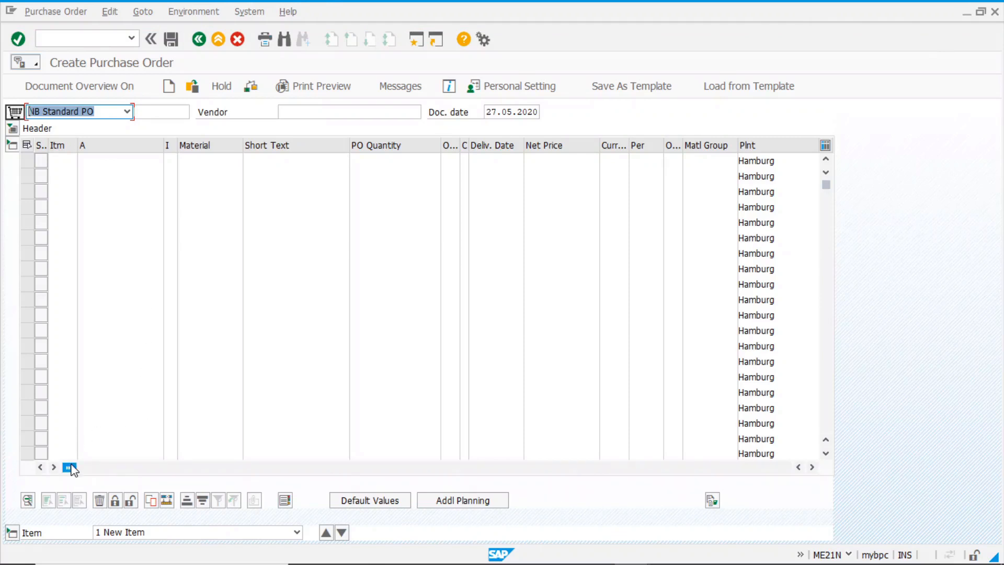
Enter the sales order's purchase requisition number as the reference in the first purchase order item to adopt its data
{"action": "left_click_drag", "start_coordinate": [70, 469], "coordinate": [354, 492]}
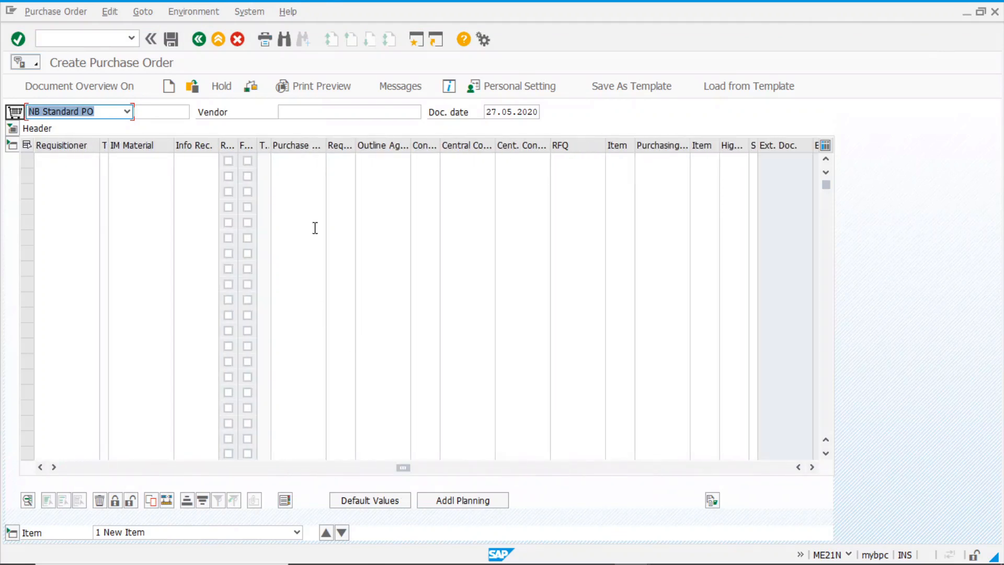
{"action": "left_click", "coordinate": [303, 174]}
{"action": "left_click", "coordinate": [301, 166]}
{"action": "type", "text": "10017431"}
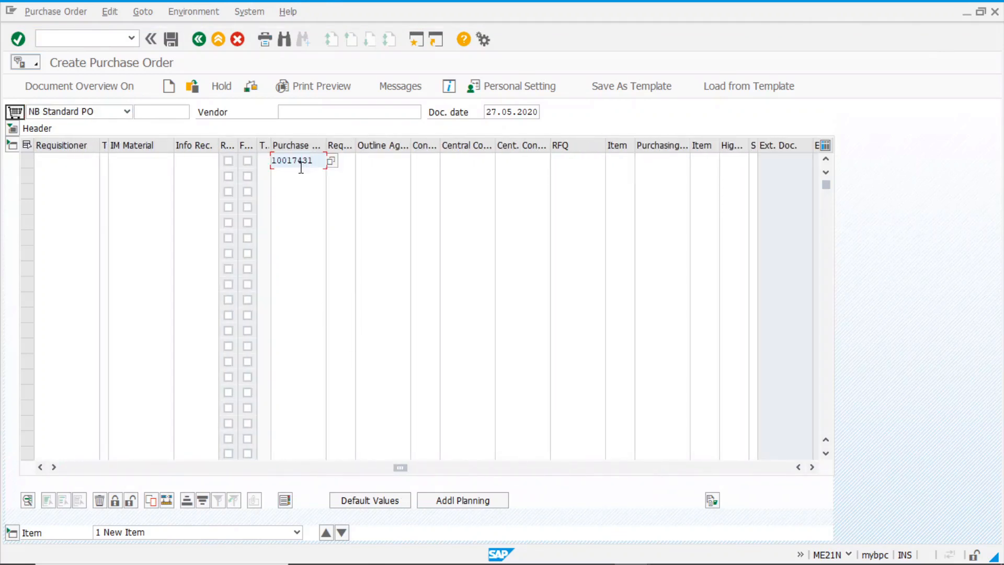
{"action": "key", "text": "Return"}
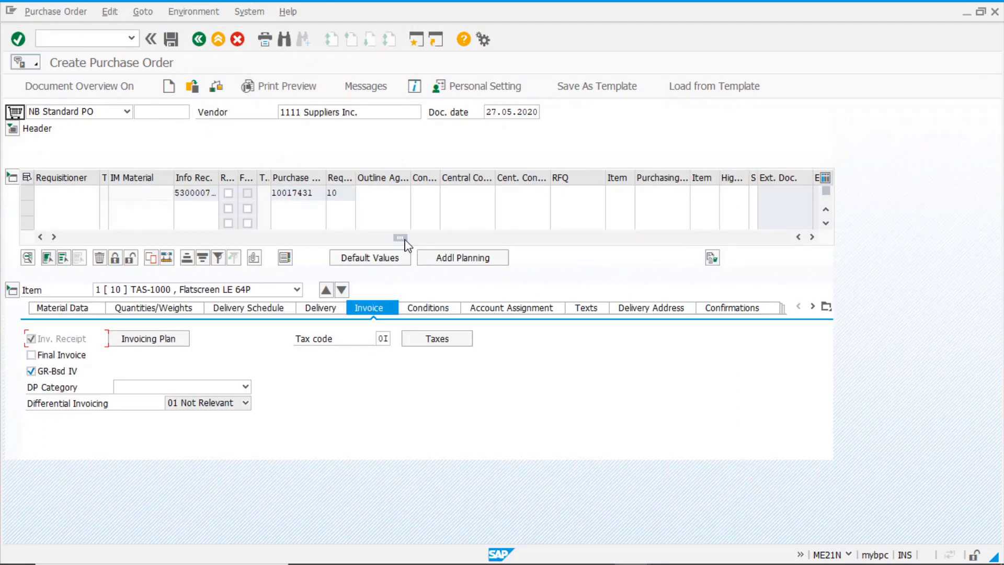
Review the adopted TAS-1000 item and its delivery address, then save the purchase order
{"action": "left_click_drag", "start_coordinate": [406, 242], "coordinate": [70, 241]}
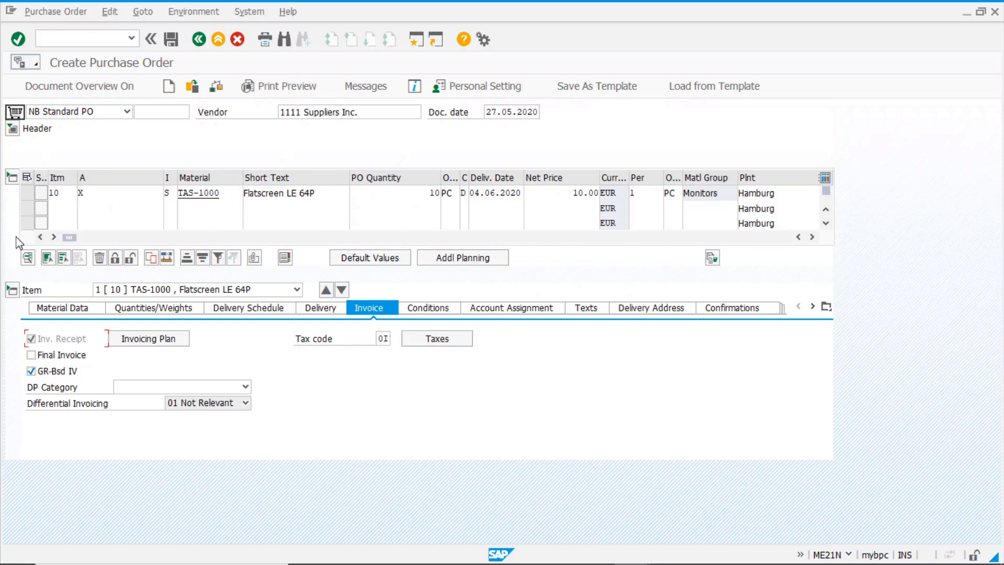
{"action": "left_click", "coordinate": [654, 308]}
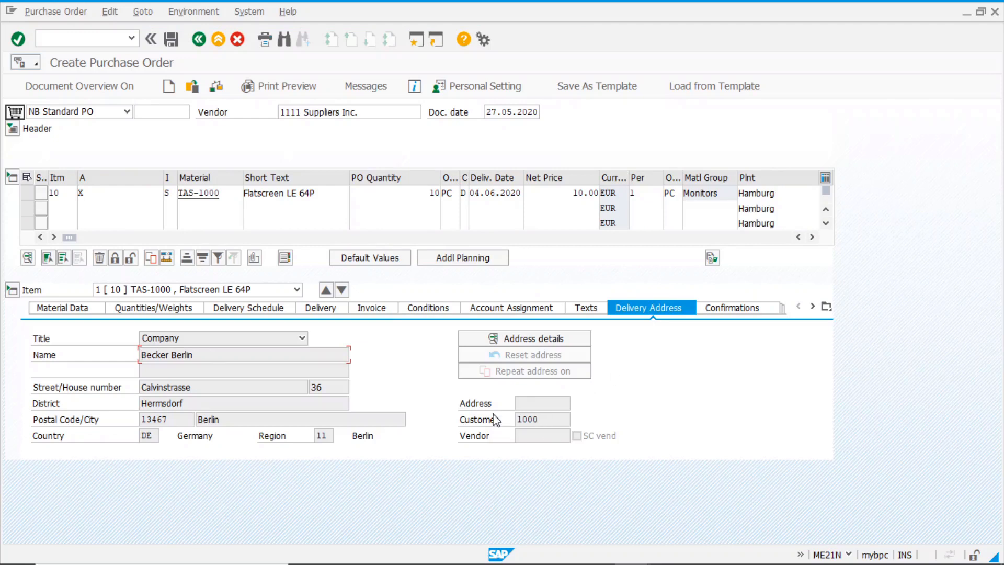
{"action": "left_click", "coordinate": [172, 46]}
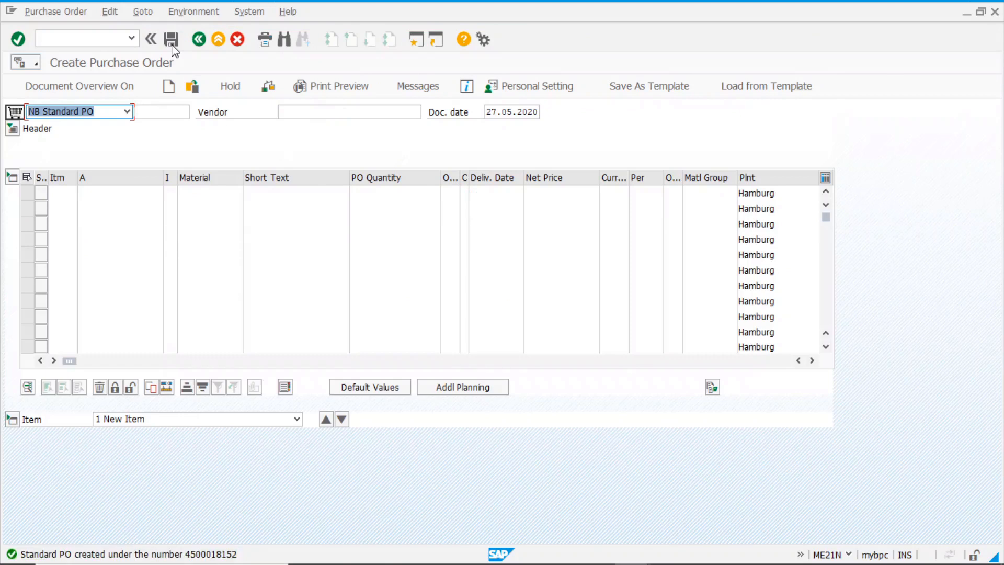
Display the newly created standard purchase order through the other document selection
{"action": "left_click", "coordinate": [194, 89]}
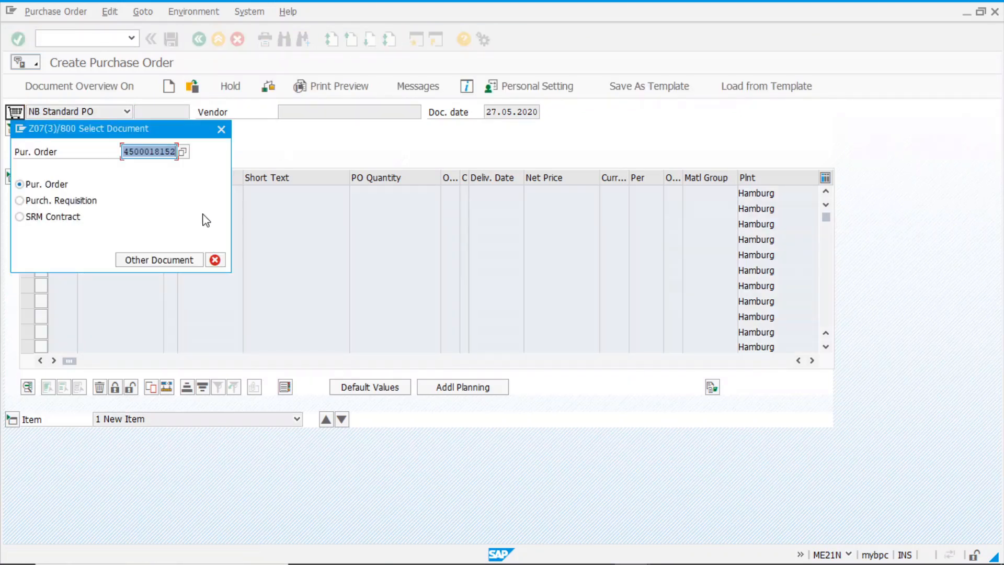
{"action": "left_click", "coordinate": [215, 260]}
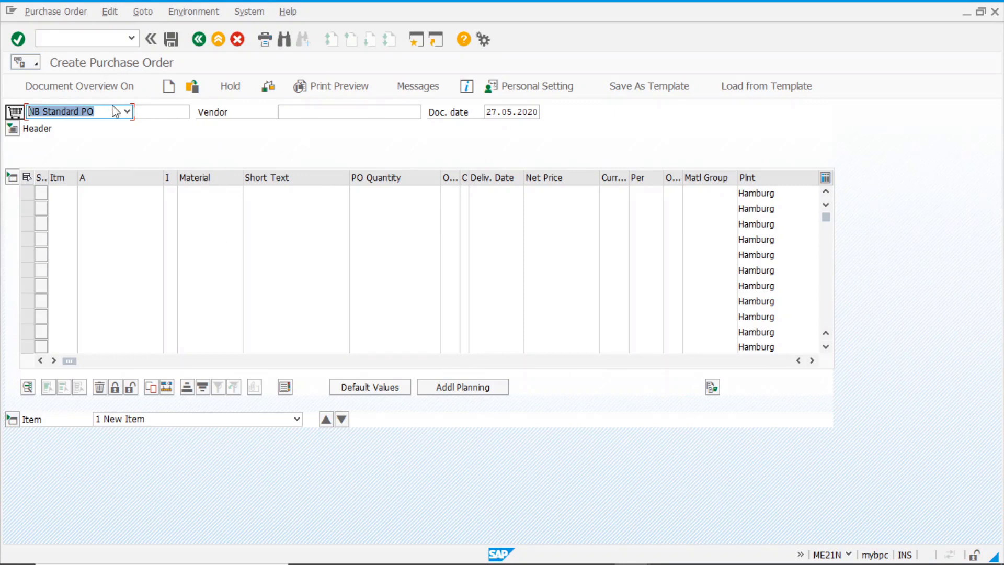
{"action": "left_click", "coordinate": [192, 85]}
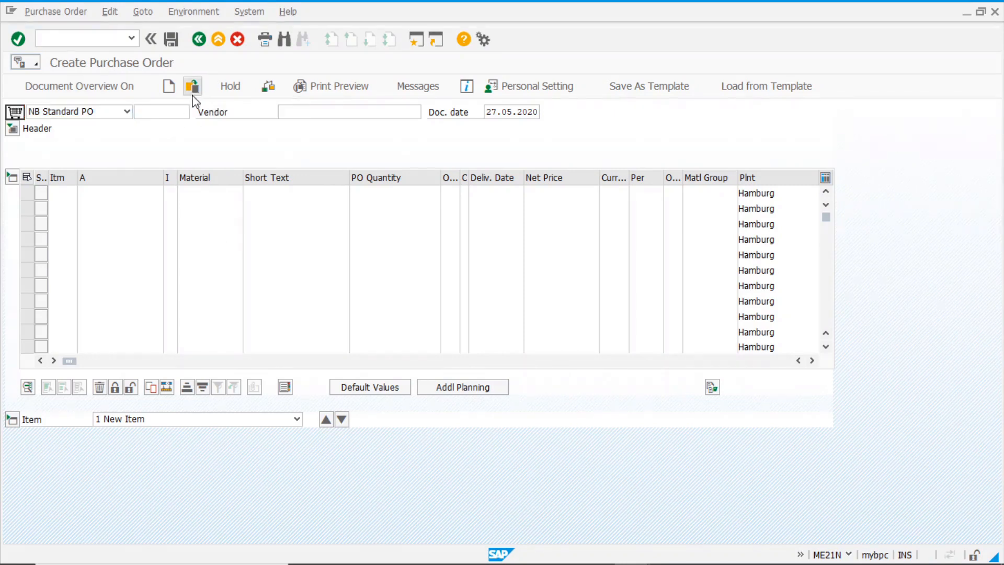
{"action": "key", "text": "Return"}
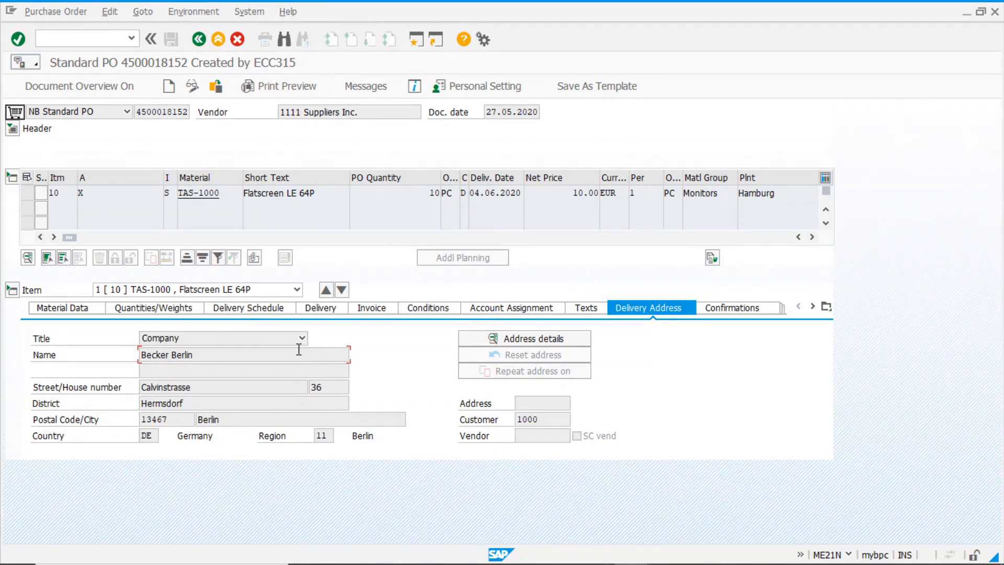
Check the Goods Receipt setting in the purchase order item's delivery data, including in change mode, and leave the order unsaved
{"action": "left_click", "coordinate": [322, 308]}
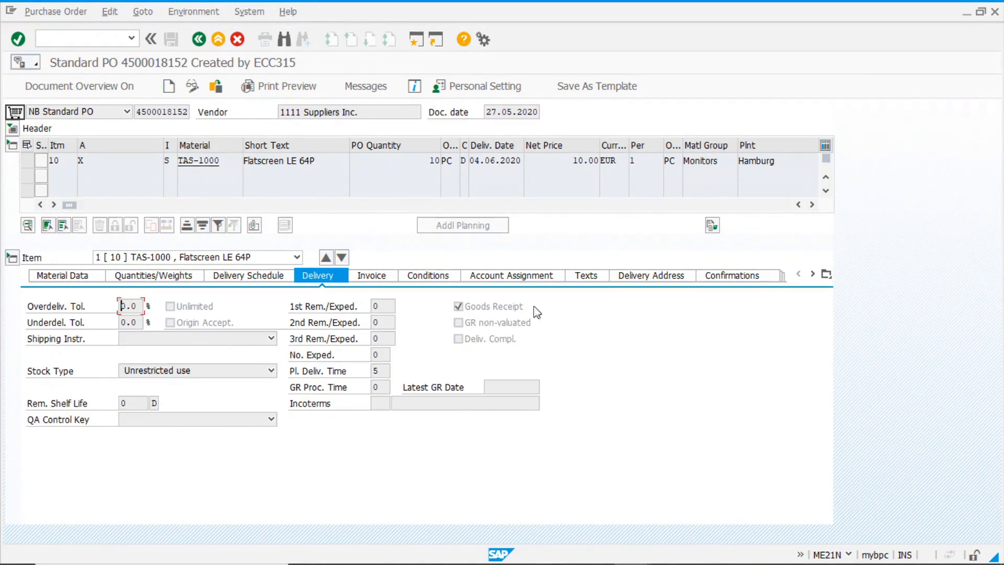
{"action": "left_click", "coordinate": [193, 86]}
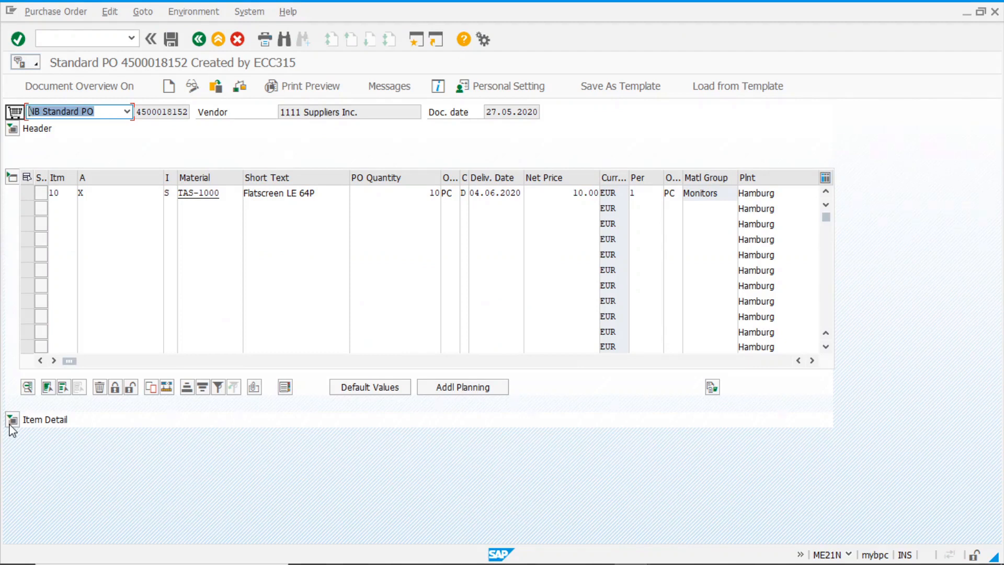
{"action": "left_click", "coordinate": [12, 421]}
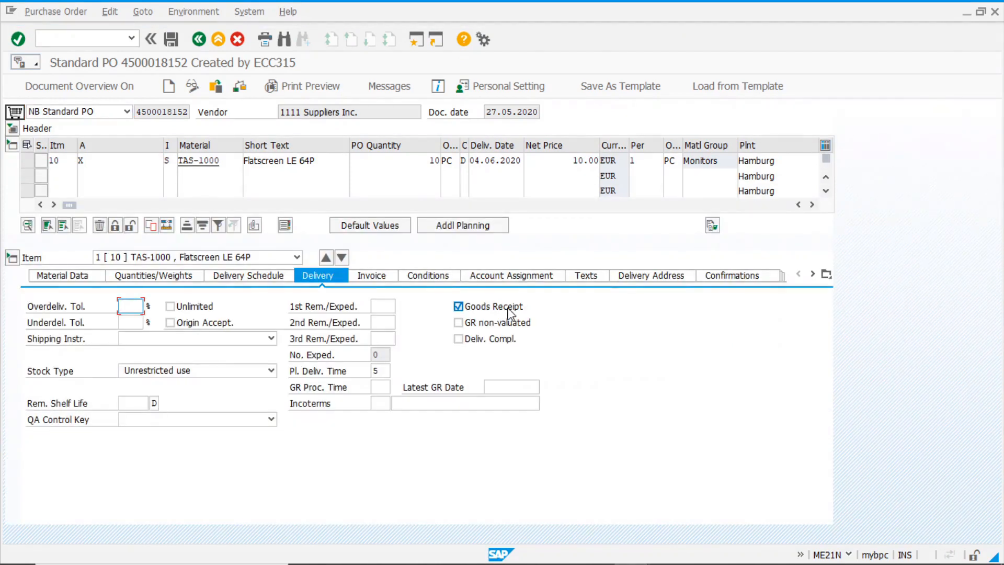
{"action": "left_click", "coordinate": [457, 307]}
{"action": "left_click", "coordinate": [458, 309]}
{"action": "left_click", "coordinate": [199, 39]}
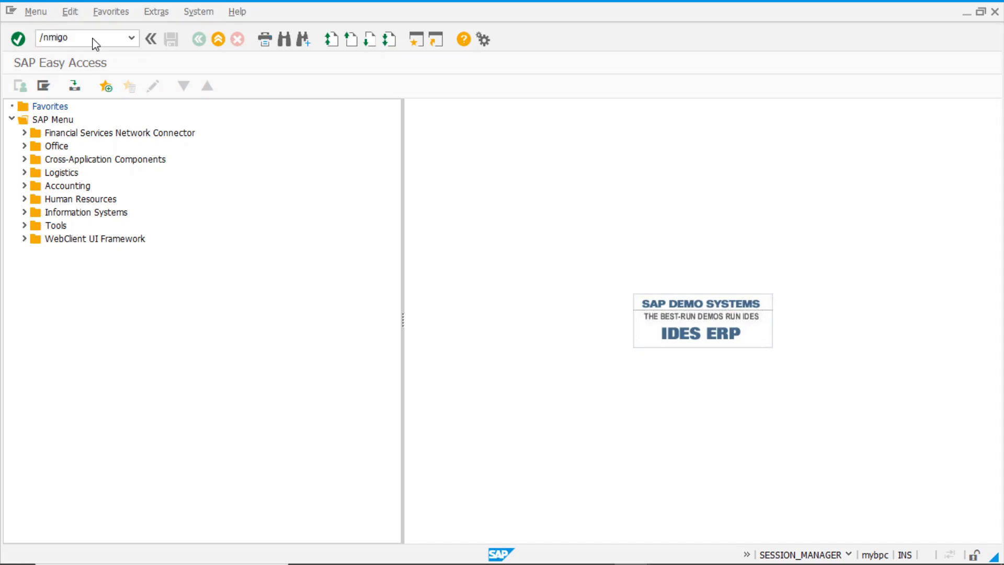
Post a MIGO goods receipt with reference type R01 Purchase Order for the newly created purchase order
{"action": "key", "text": "Return"}
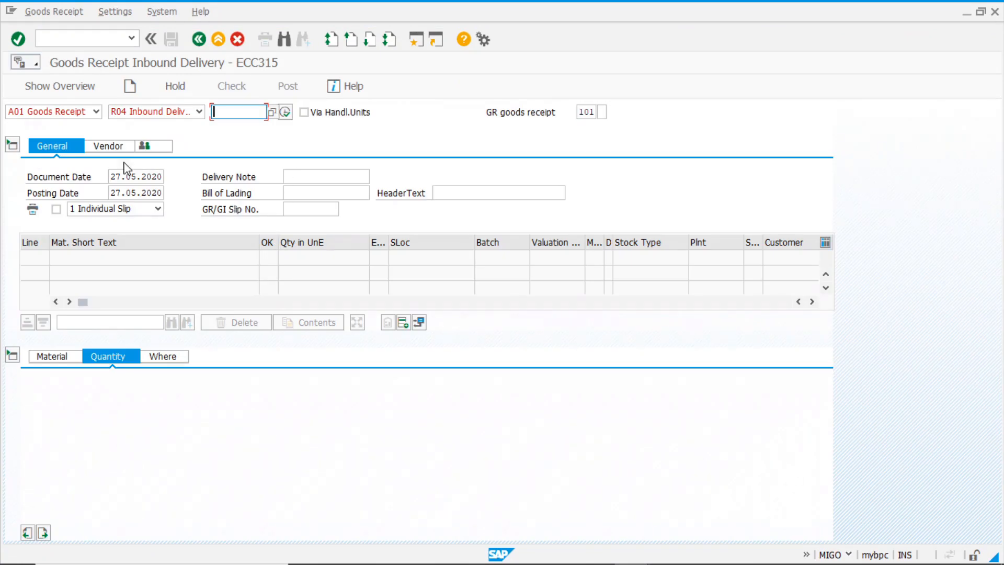
{"action": "left_click", "coordinate": [199, 111]}
{"action": "left_click", "coordinate": [173, 125]}
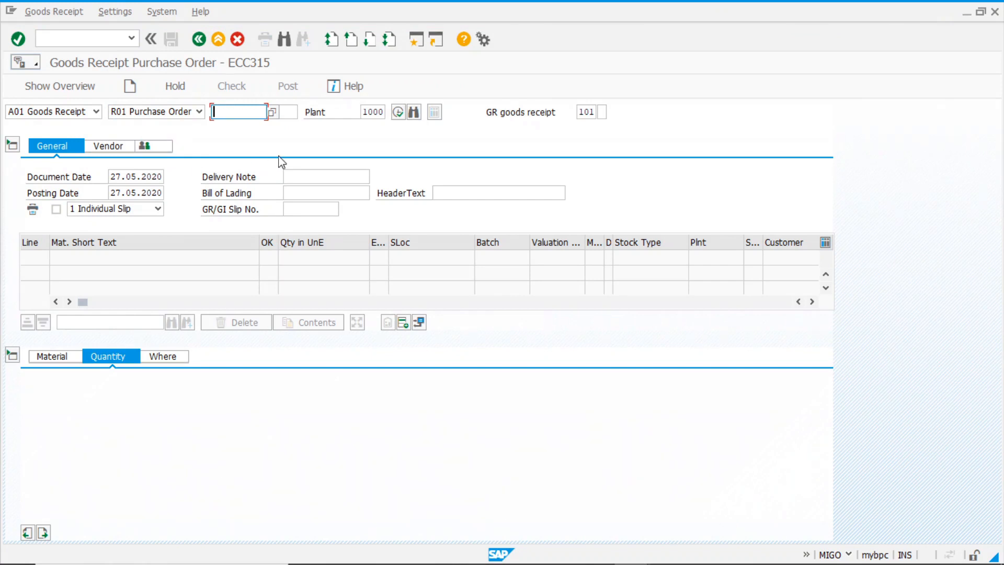
{"action": "key", "text": "ctrl+v"}
{"action": "key", "text": "Return"}
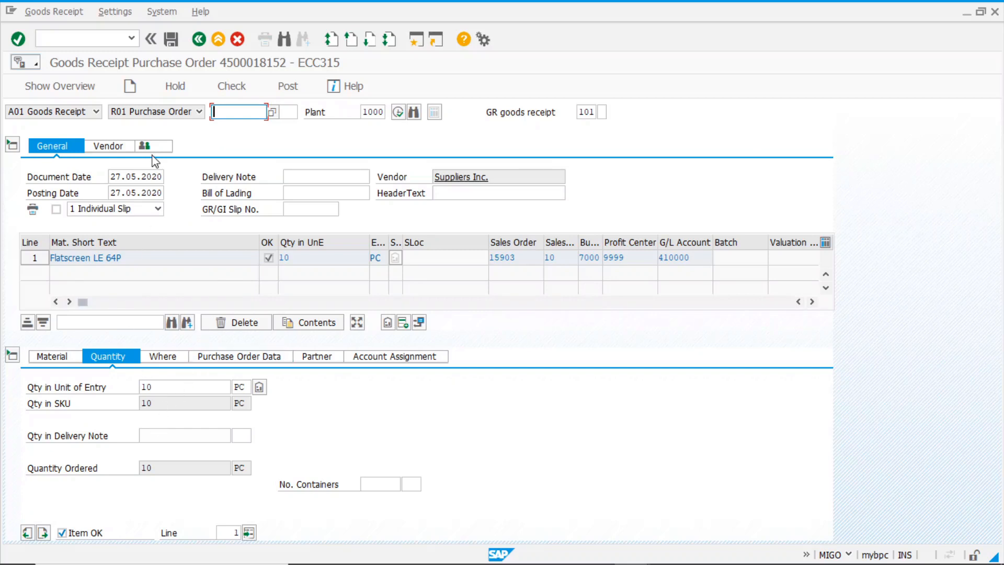
{"action": "left_click", "coordinate": [170, 43]}
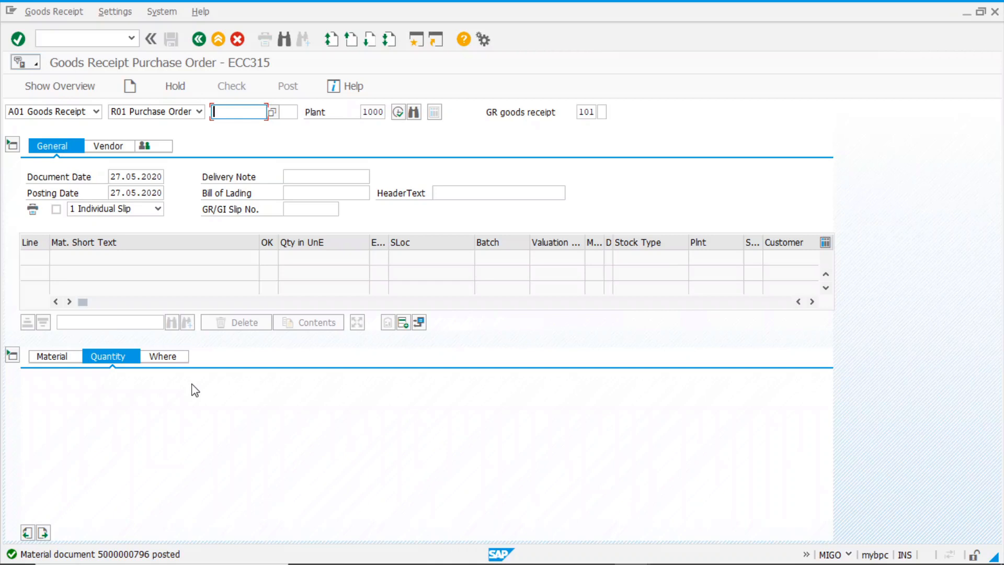
Try to create a billing document for the sales order with transaction VF01
{"action": "left_click", "coordinate": [88, 39]}
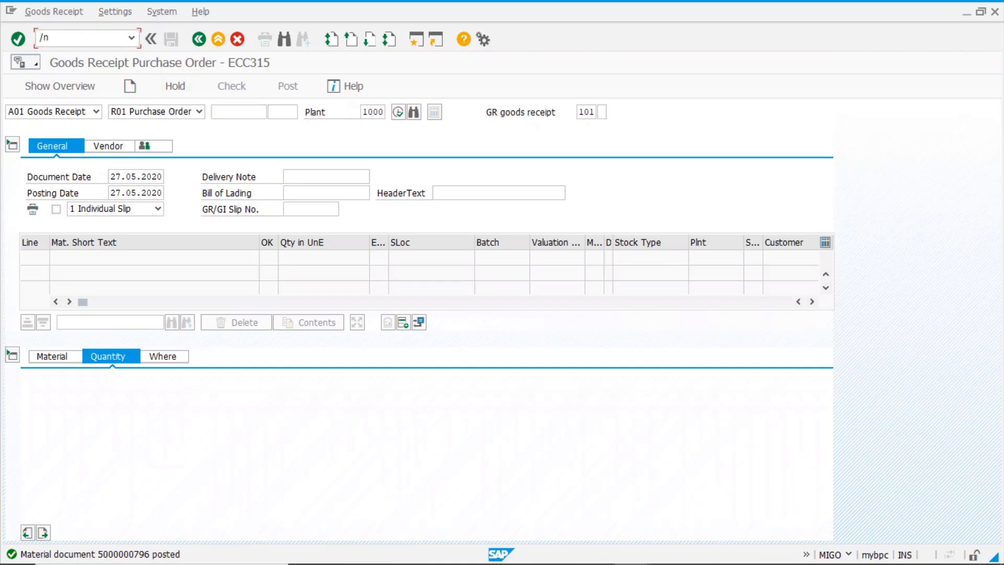
{"action": "type", "text": "/nfv01"}
{"action": "key", "text": "Return"}
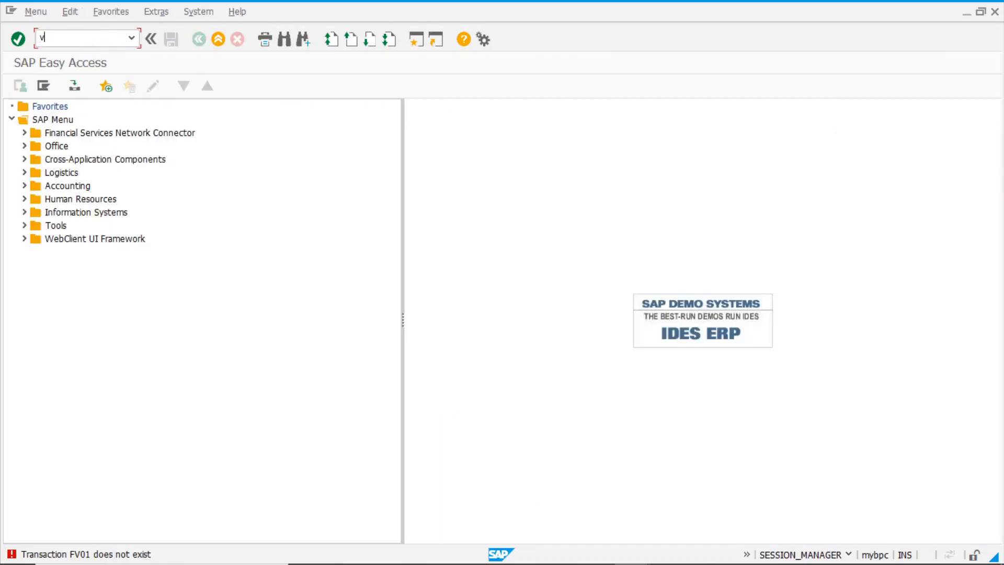
{"action": "type", "text": "vf01"}
{"action": "key", "text": "Return"}
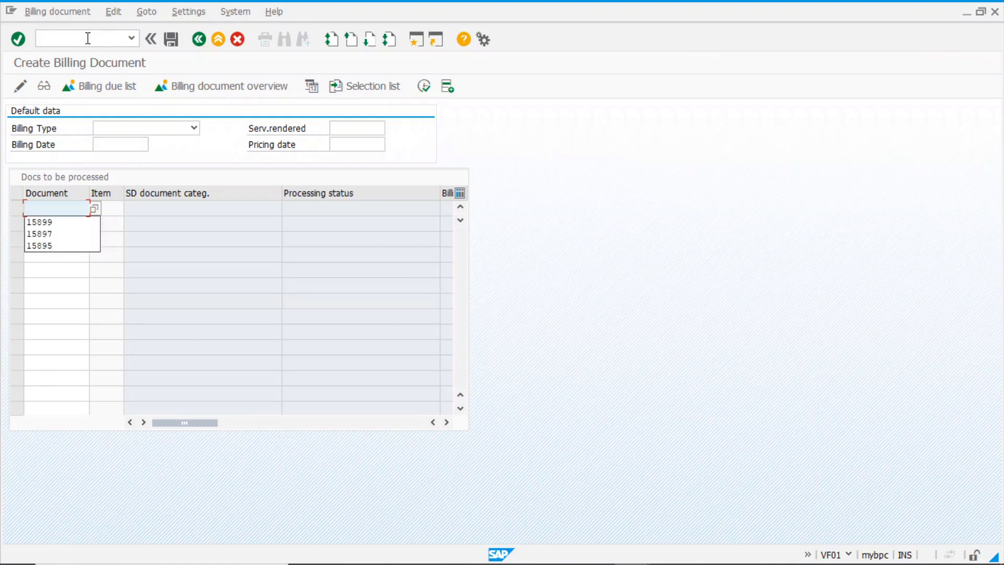
{"action": "type", "text": "158"}
{"action": "type", "text": "903"}
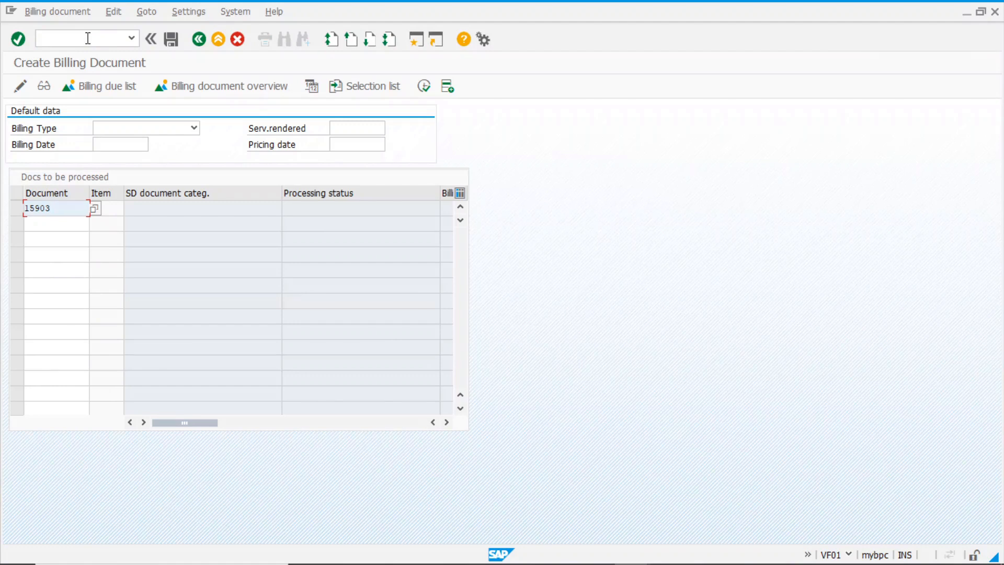
{"action": "key", "text": "Return"}
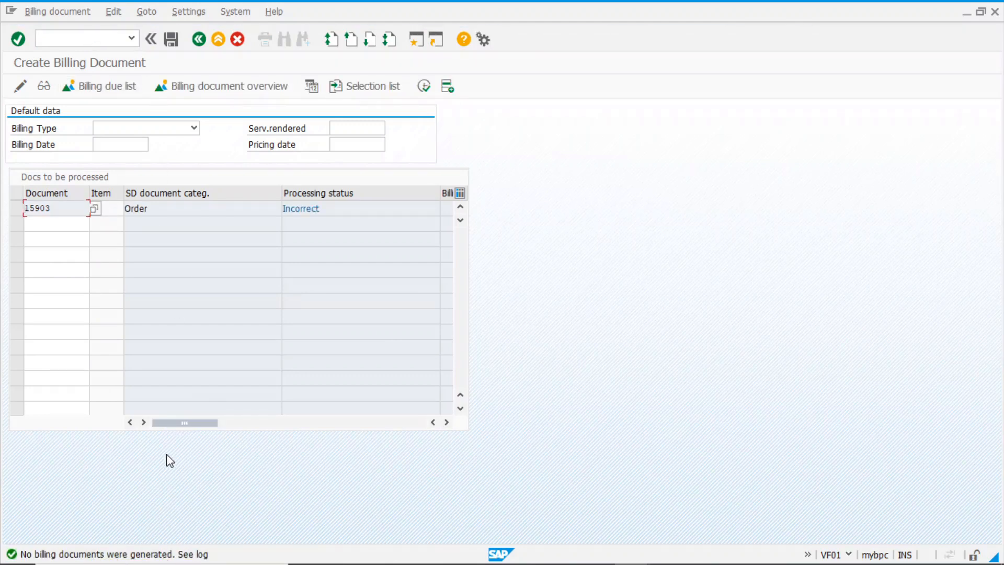
Examine the billing log for the reason the sales order item was not billed, and return to SAP Easy Access
{"action": "left_click", "coordinate": [113, 13]}
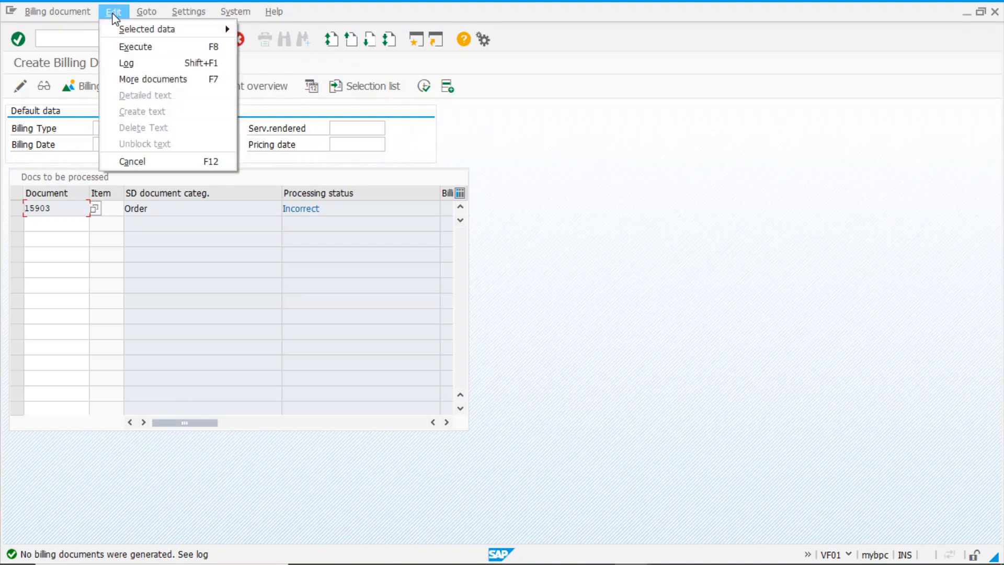
{"action": "left_click", "coordinate": [141, 63]}
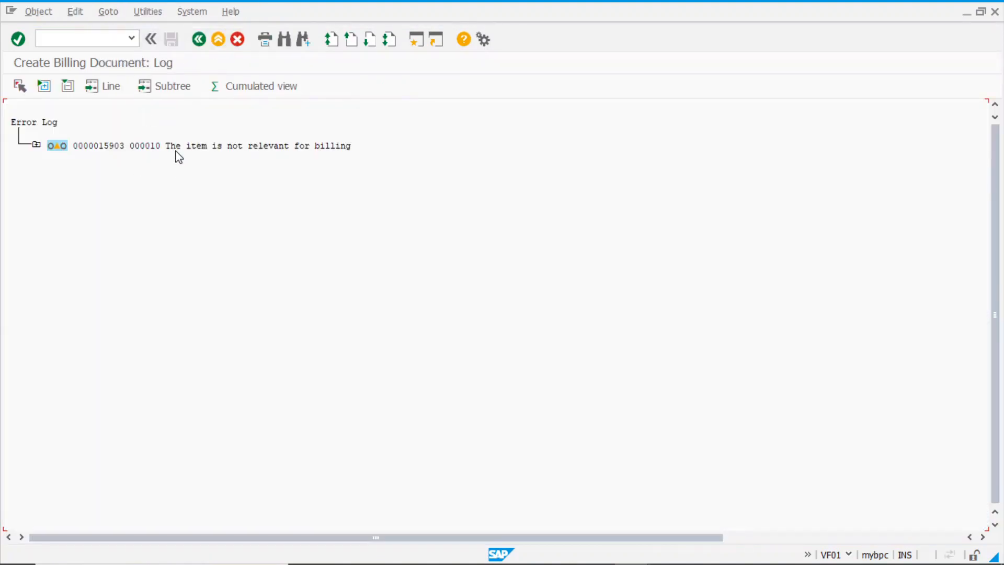
{"action": "left_click", "coordinate": [199, 39]}
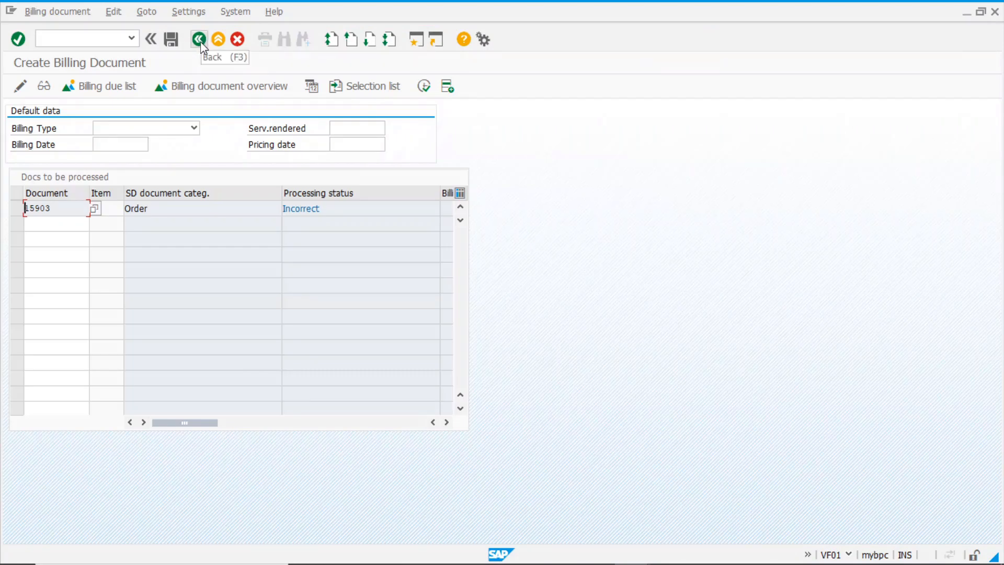
{"action": "left_click", "coordinate": [199, 40]}
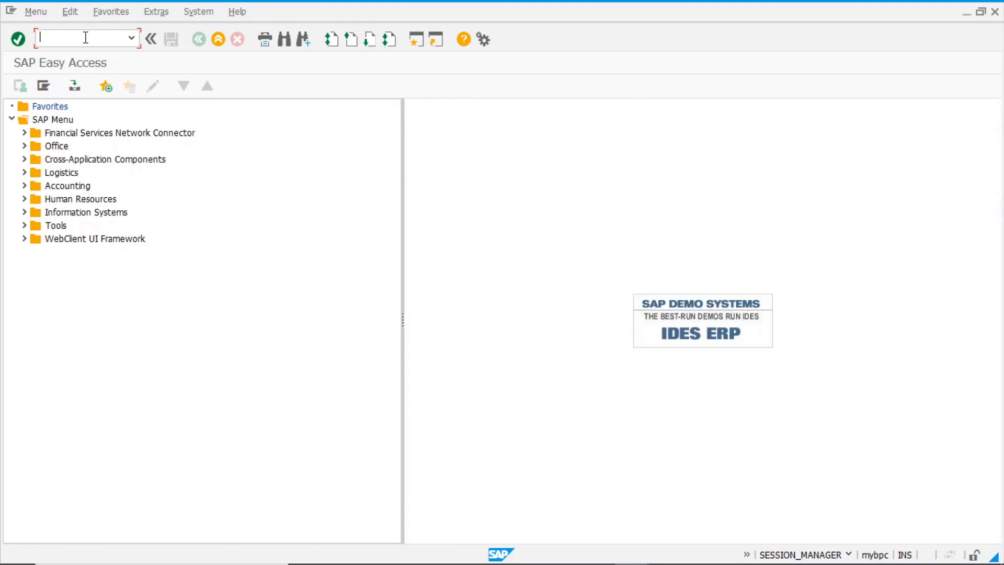
Start a MIRO incoming invoice dated 27.05.2020, using the purchase order number as both the reference and the PO reference
{"action": "key", "text": "Return"}
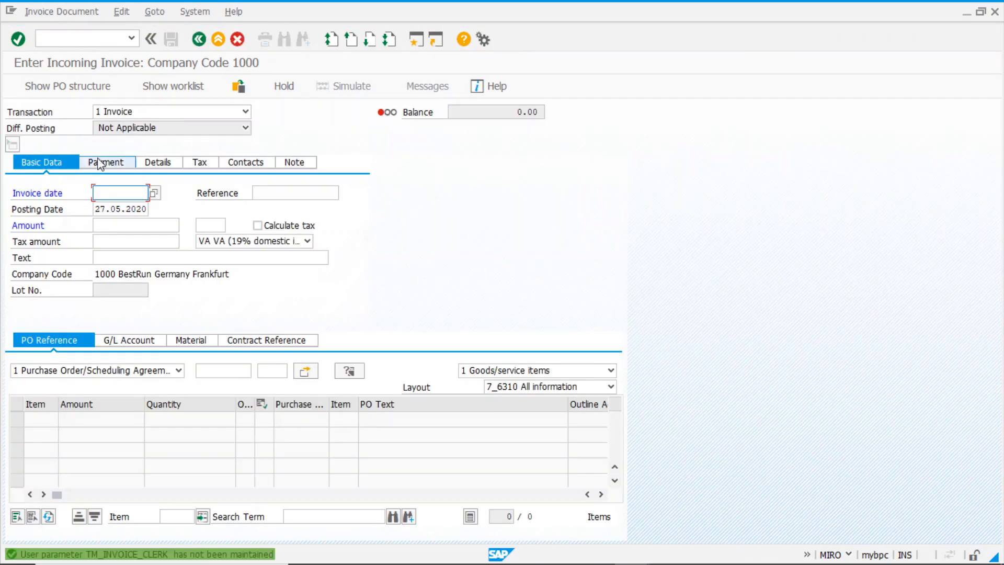
{"action": "type", "text": "27."}
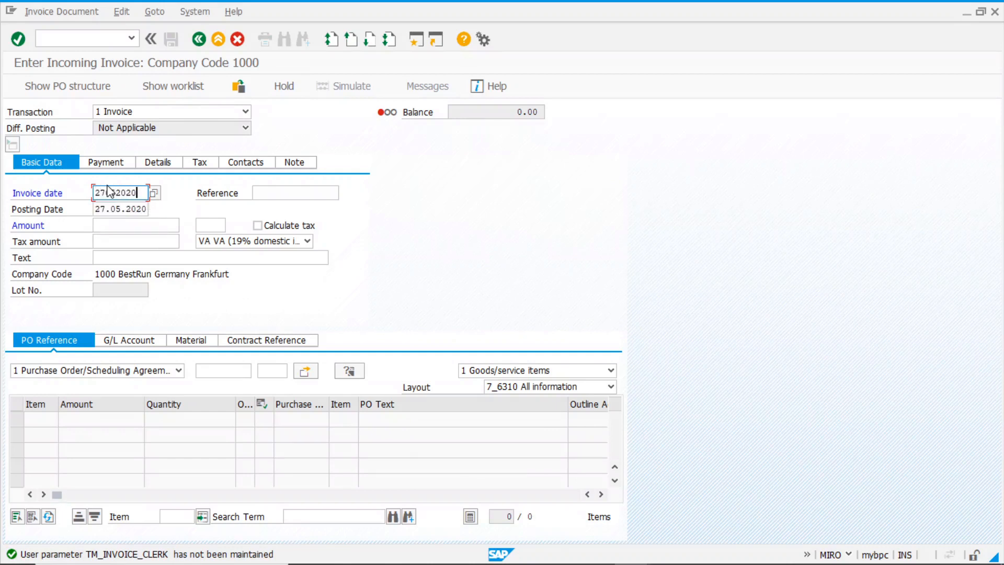
{"action": "type", "text": "05.2020"}
{"action": "key", "text": "Return"}
{"action": "left_click", "coordinate": [282, 193]}
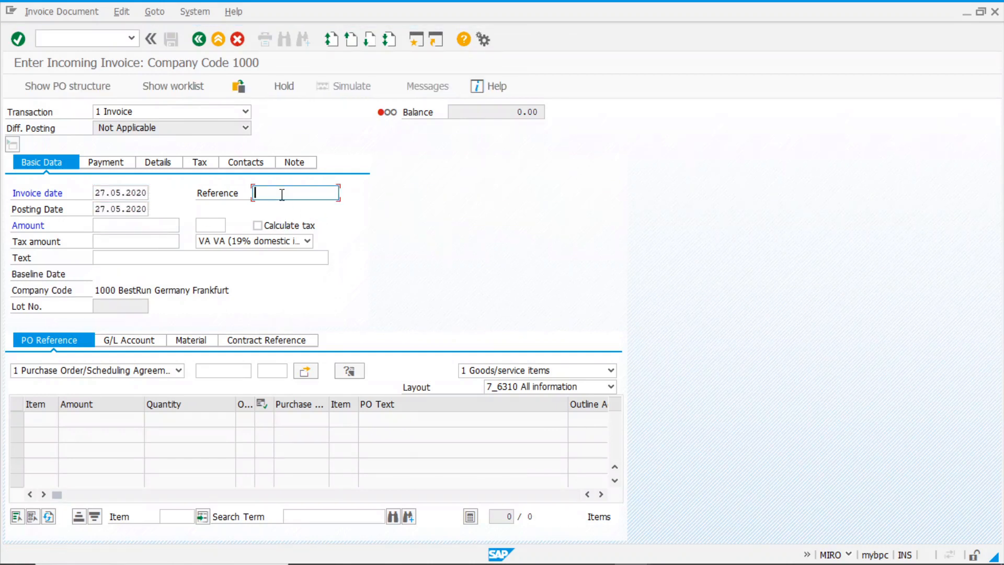
{"action": "key", "text": "ctrl+v"}
{"action": "left_click", "coordinate": [241, 370]}
{"action": "key", "text": "ctrl+v"}
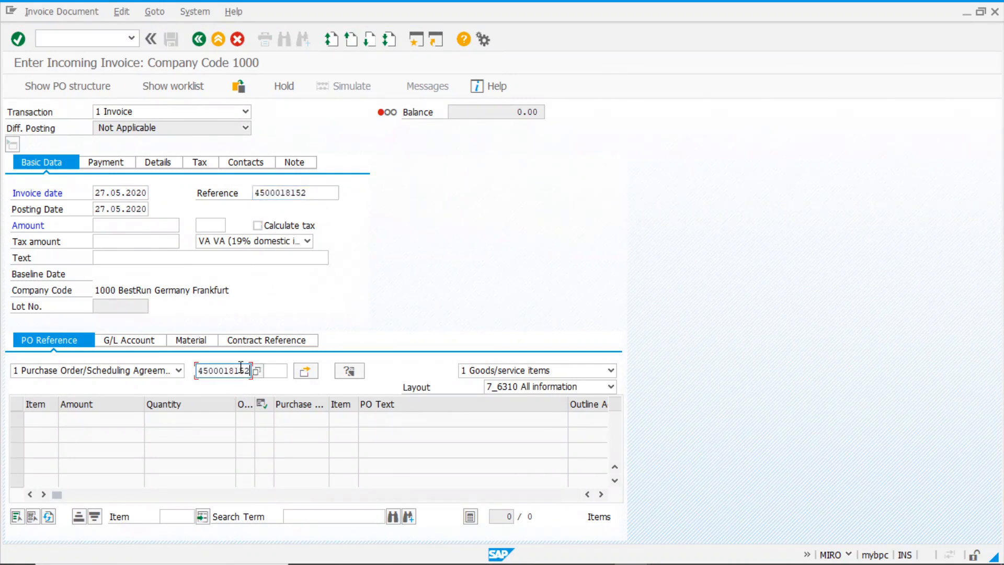
{"action": "key", "text": "Return"}
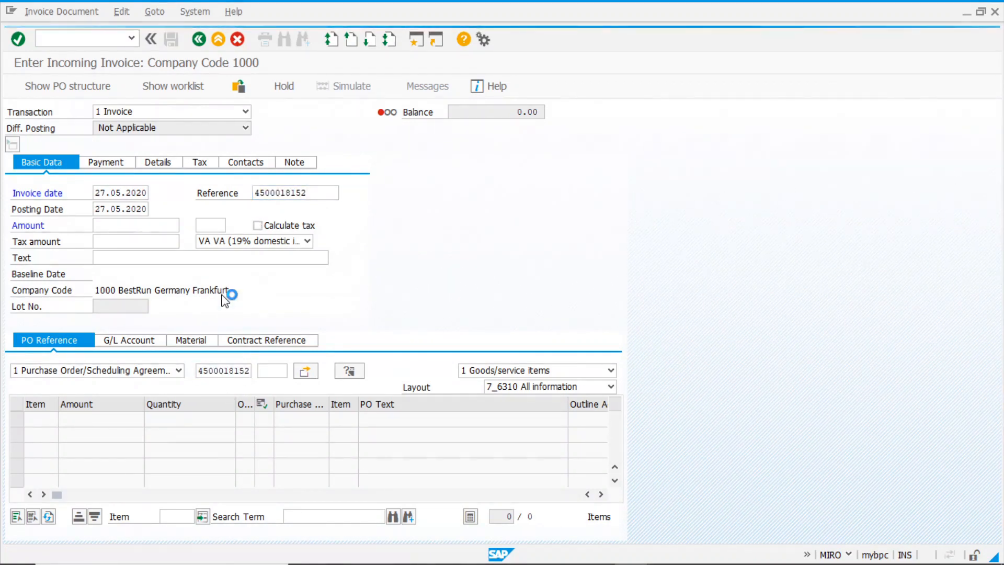
Set the vendor invoice's tax code to 0I (Input tax 0%) and its amount to 100 EUR, and post it
{"action": "left_click", "coordinate": [307, 240]}
{"action": "left_click", "coordinate": [230, 254]}
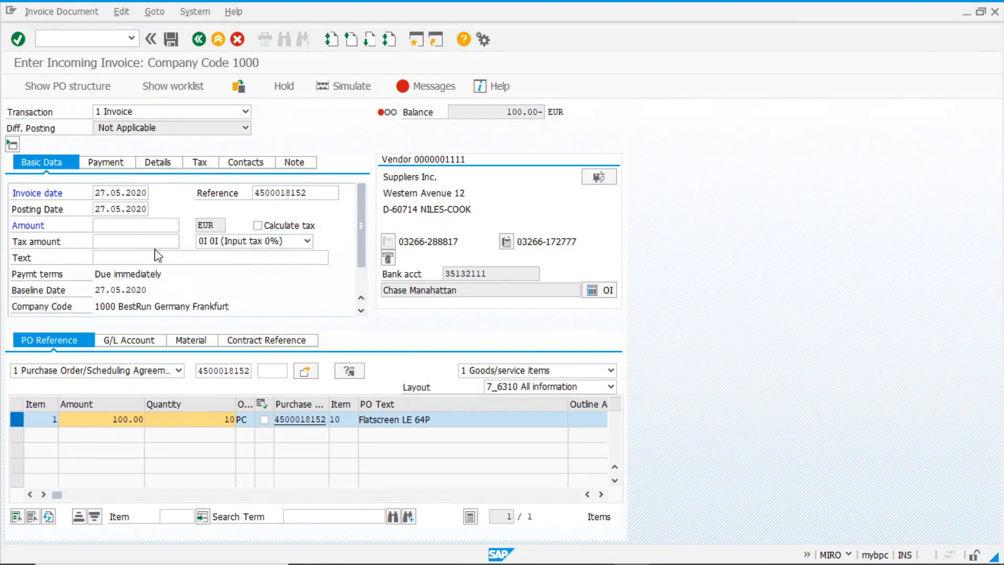
{"action": "left_click", "coordinate": [105, 224]}
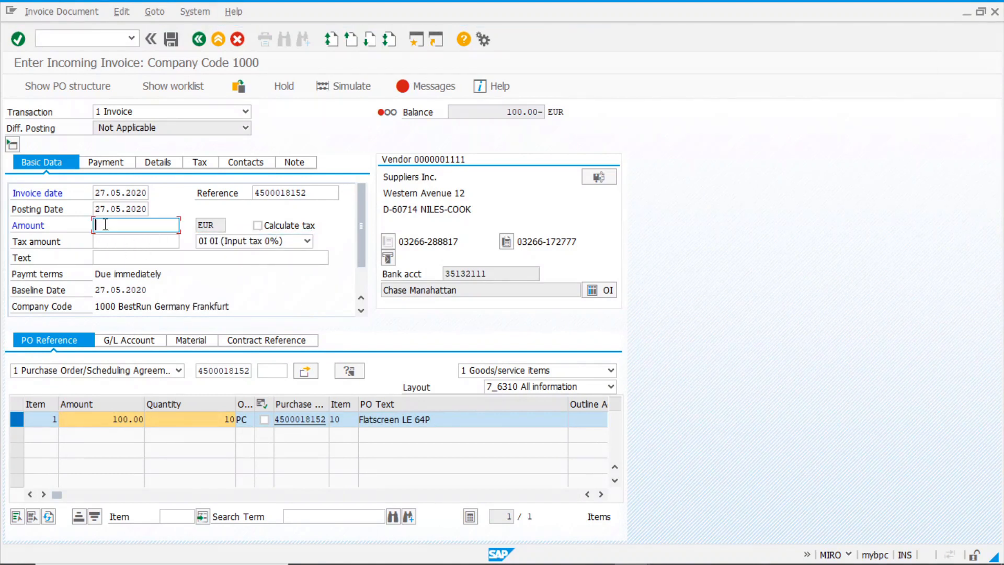
{"action": "type", "text": "100"}
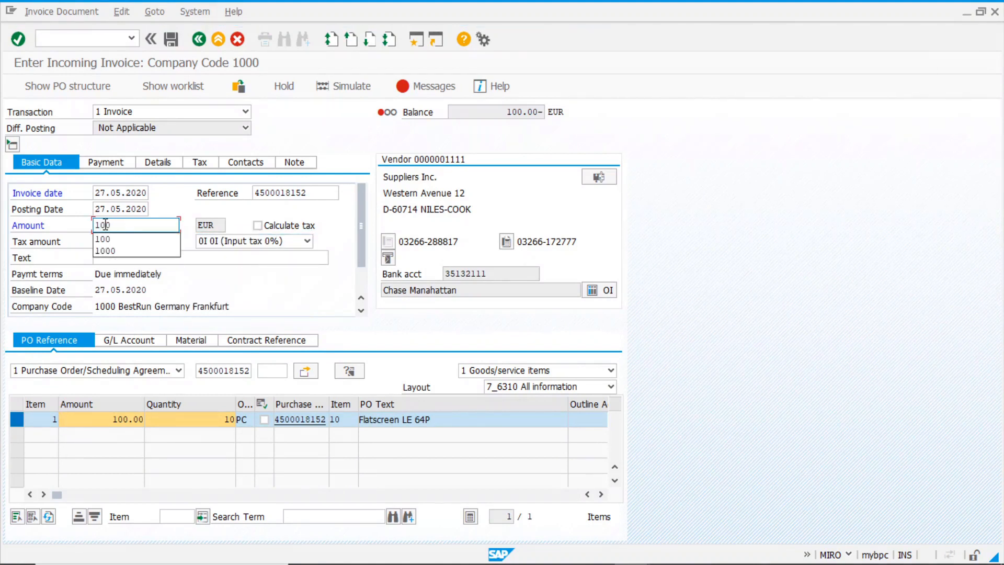
{"action": "key", "text": "Return"}
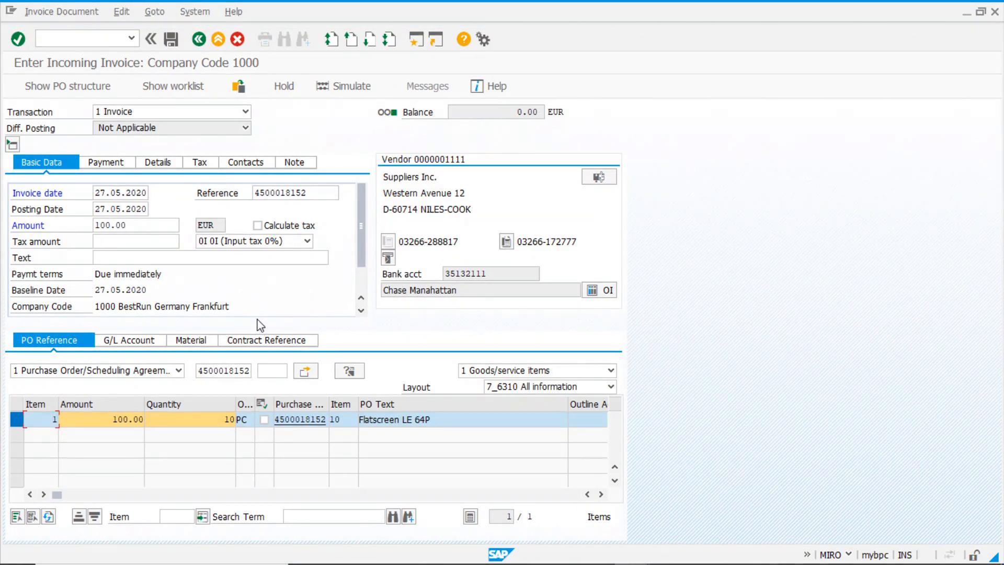
{"action": "left_click", "coordinate": [172, 41]}
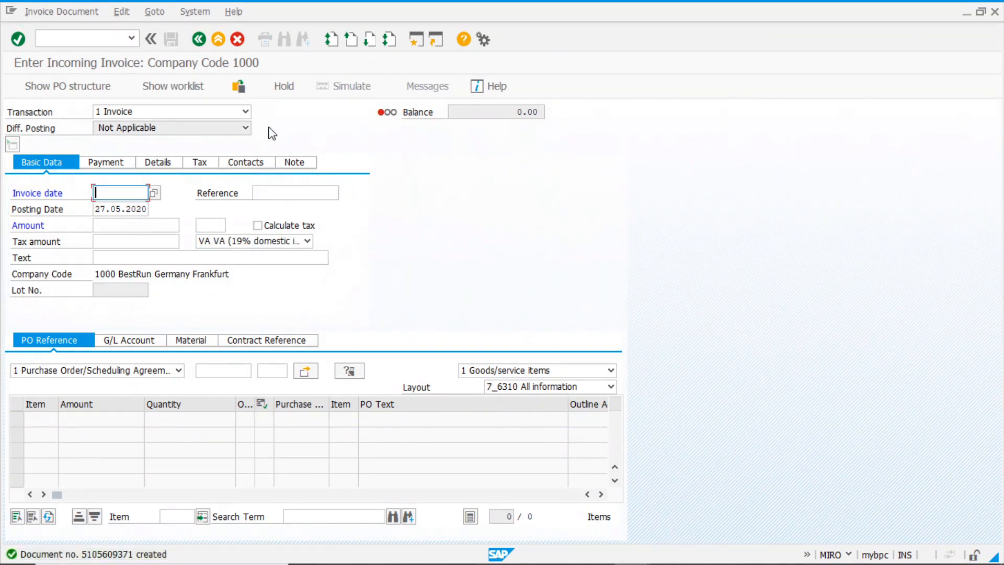
Create and save the F2 customer invoice for the sales order in VF01, and return to SAP Easy Access
{"action": "left_click", "coordinate": [94, 38]}
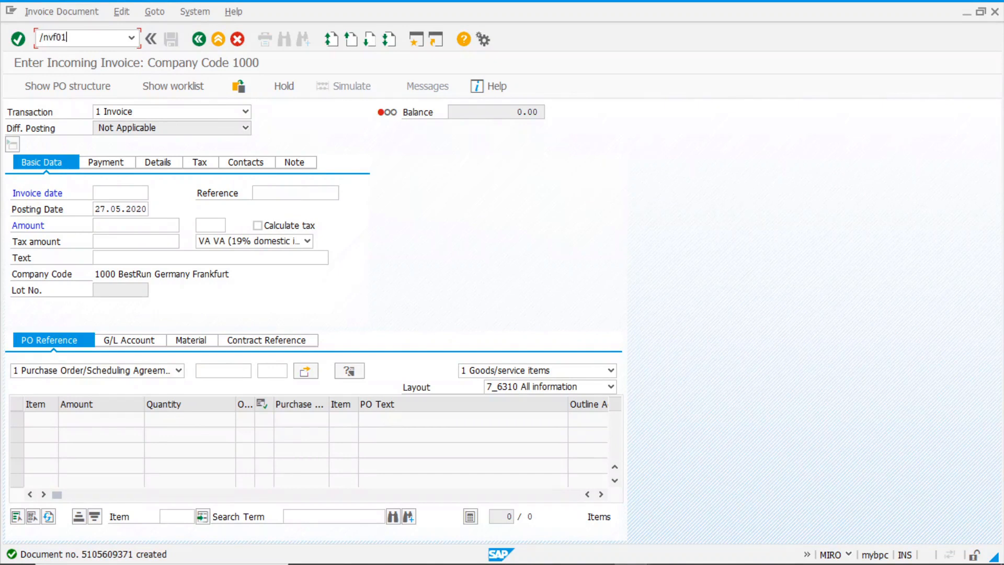
{"action": "key", "text": "Return"}
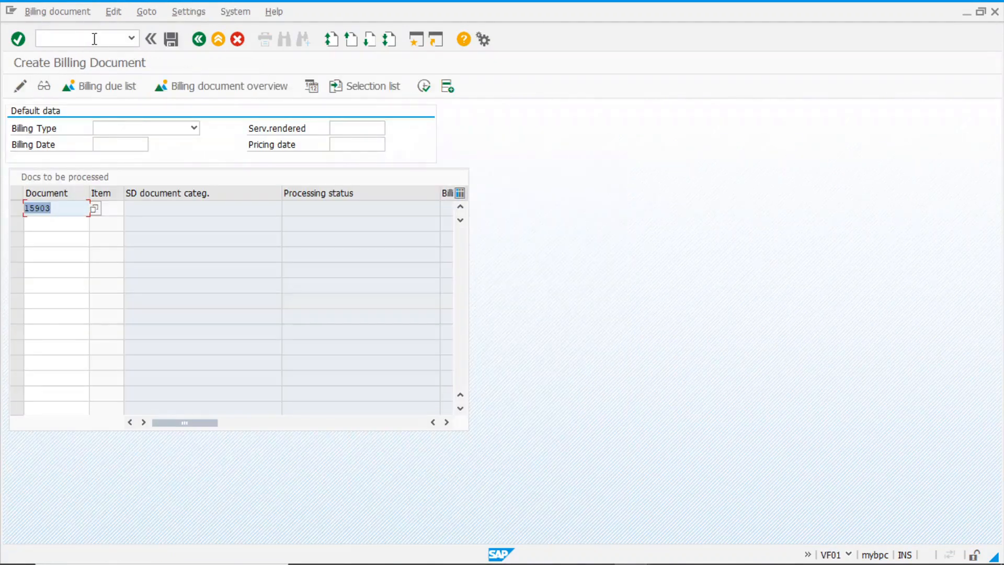
{"action": "key", "text": "Return"}
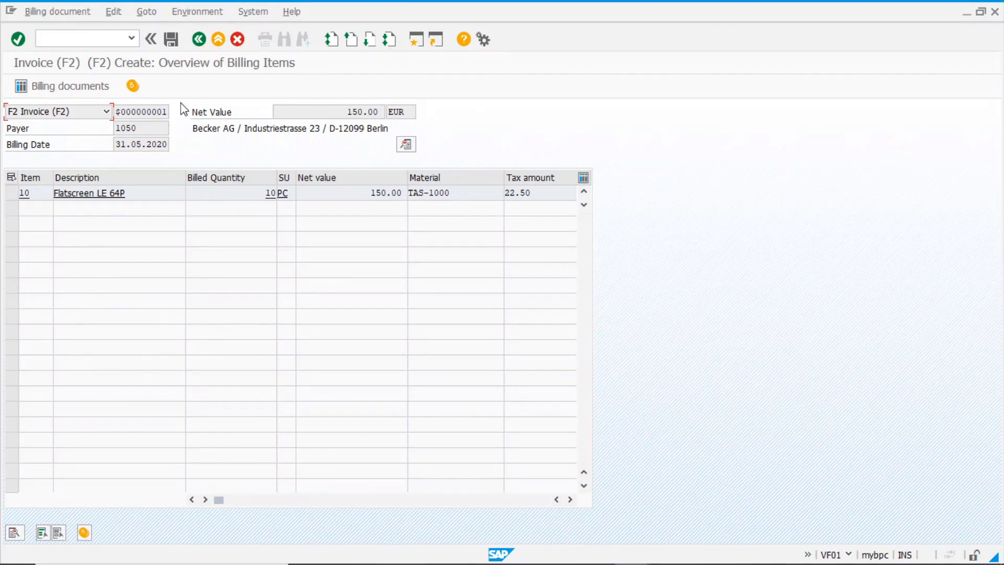
{"action": "left_click", "coordinate": [172, 41]}
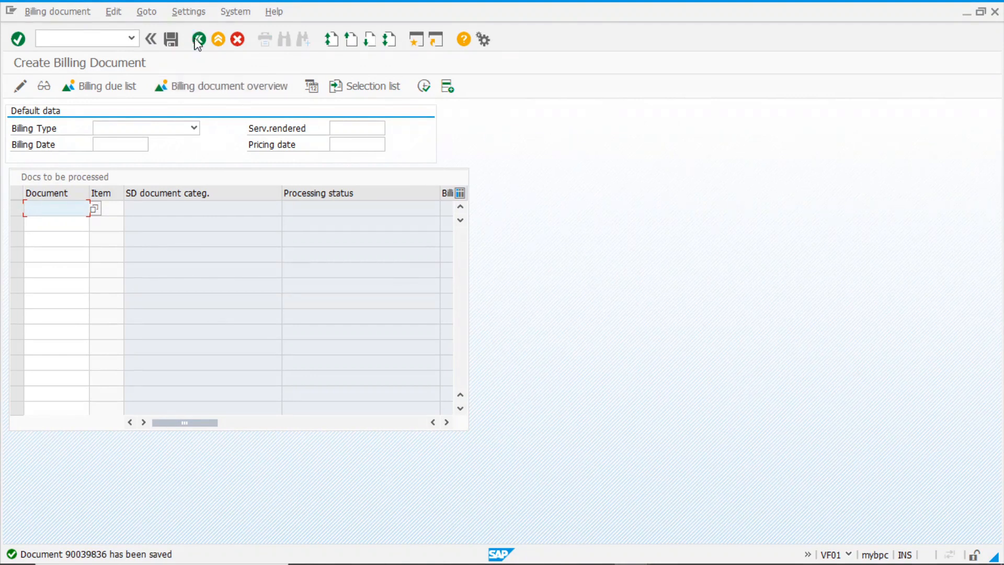
{"action": "left_click", "coordinate": [199, 44]}
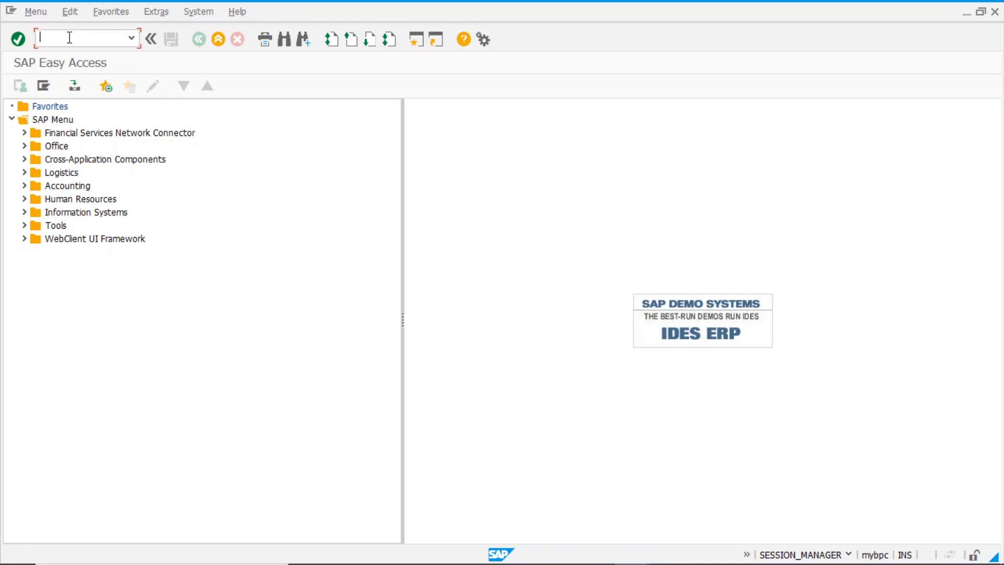
Open the SAP Reference IMG from SPRO and run the Define Item Categories activity for sales document items in Sales and Distribution
{"action": "key", "text": "Return"}
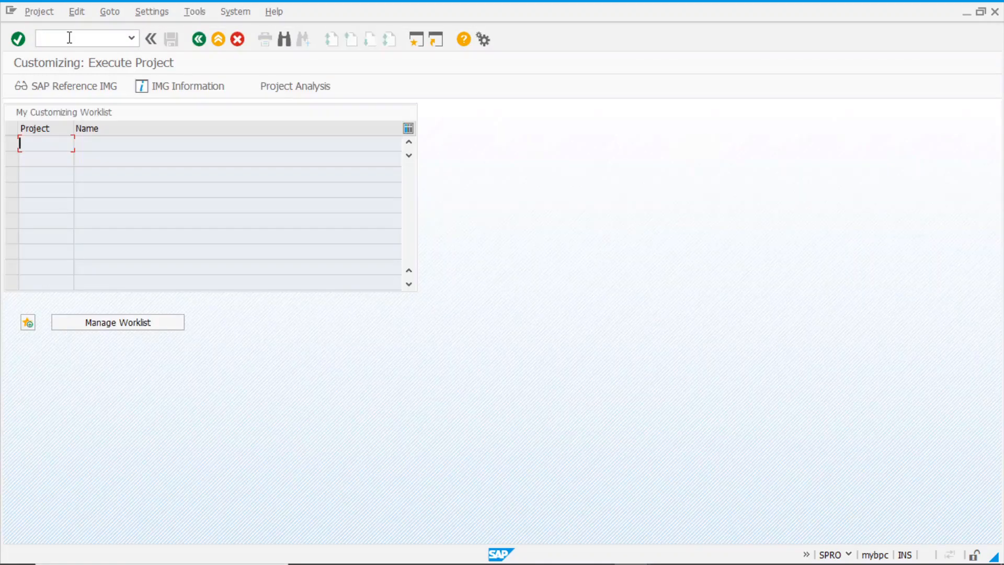
{"action": "key", "text": "F5"}
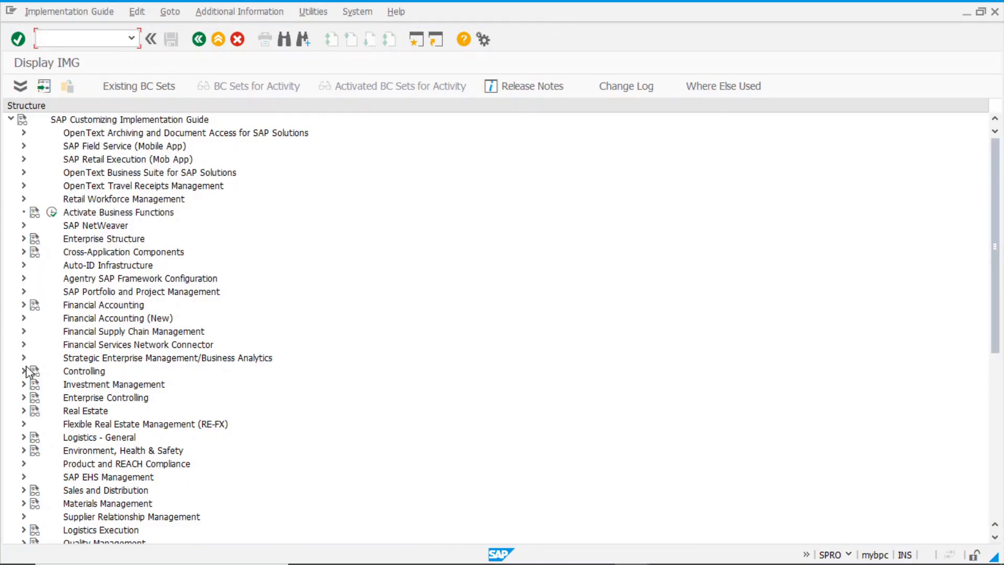
{"action": "scroll", "coordinate": [27, 372], "scroll_direction": "down", "scroll_amount": 2}
{"action": "scroll", "coordinate": [12, 416], "scroll_direction": "down", "scroll_amount": 2}
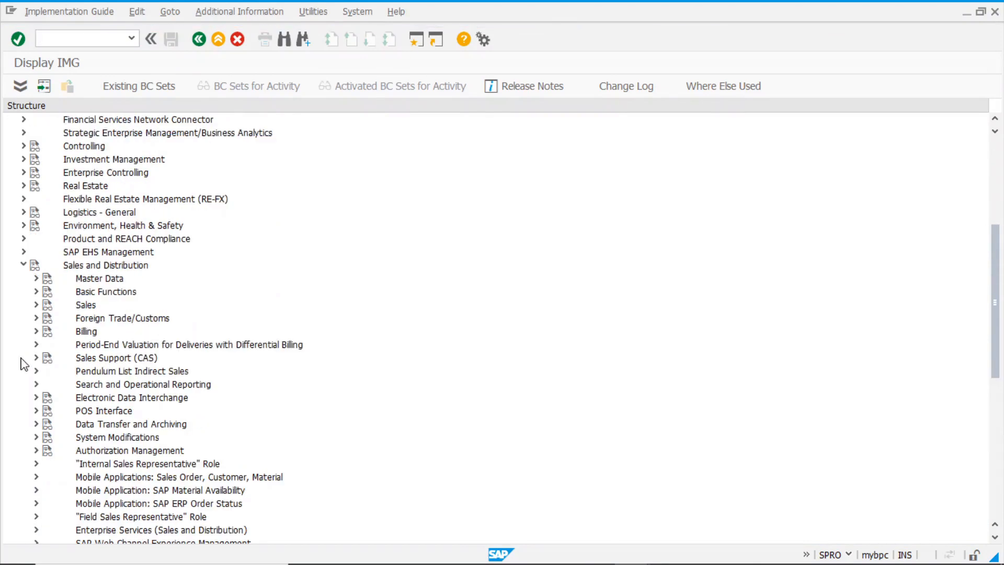
{"action": "left_click", "coordinate": [36, 304]}
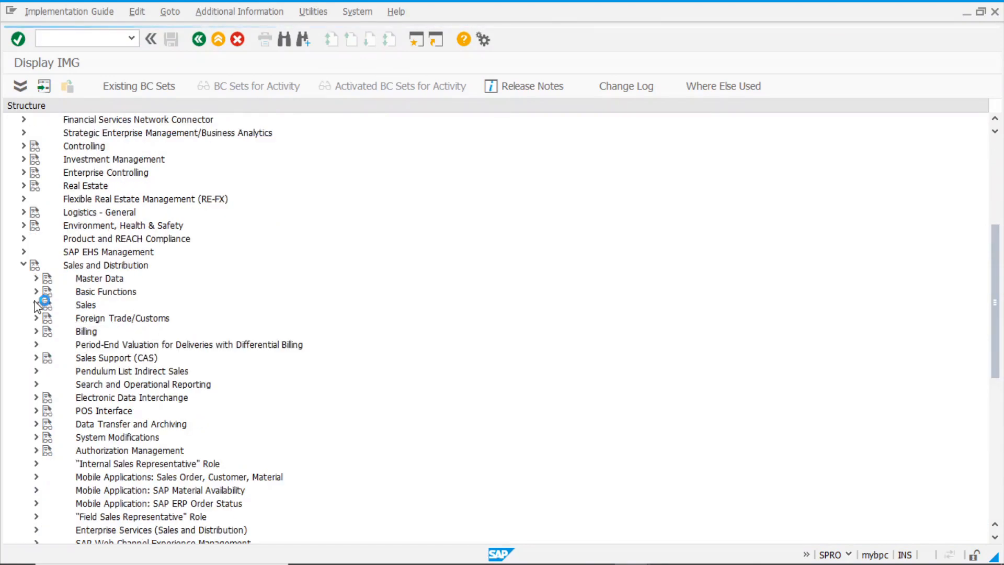
{"action": "left_click", "coordinate": [49, 318]}
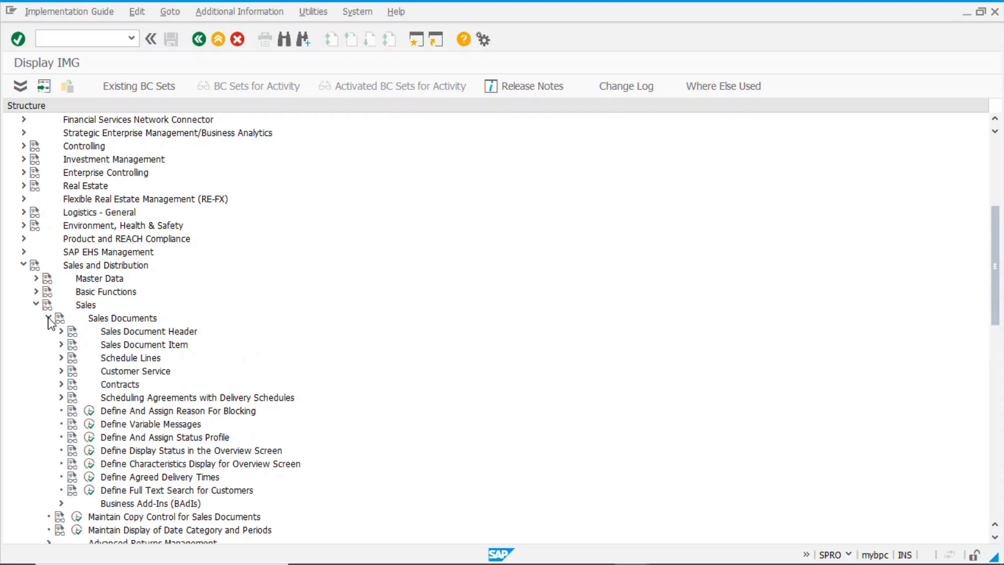
{"action": "left_click", "coordinate": [60, 345]}
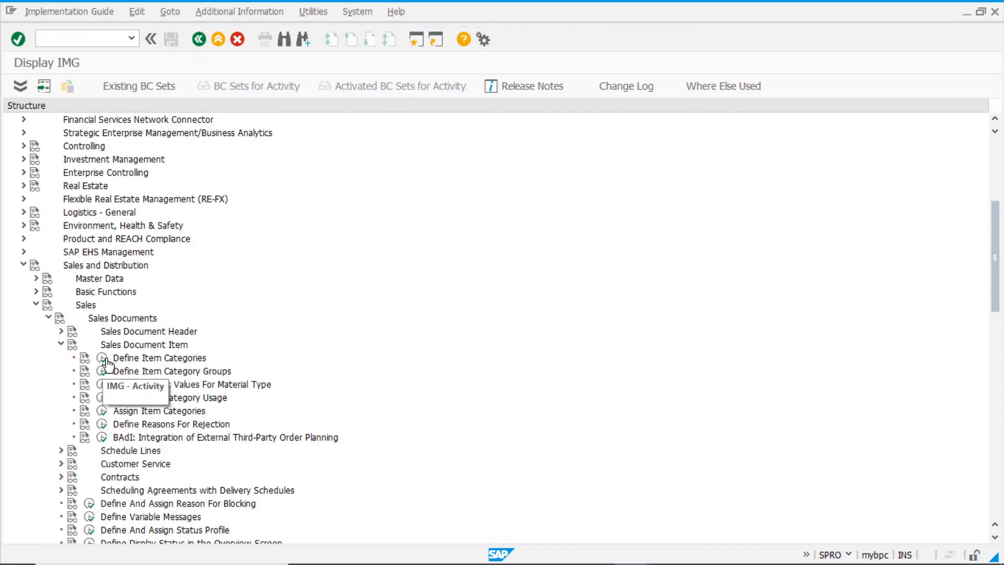
{"action": "left_click", "coordinate": [102, 359]}
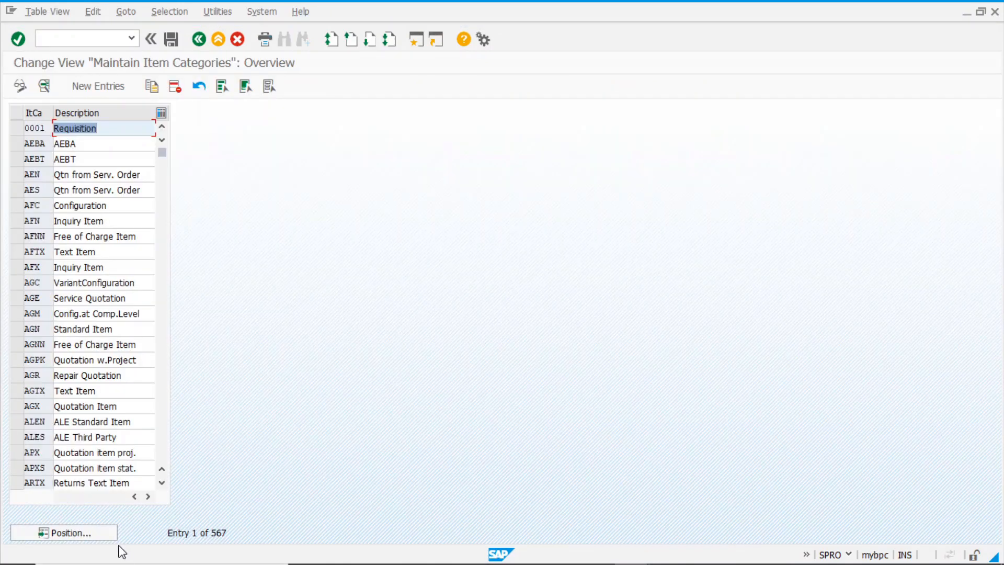
Find item category TAS (Third Party Item) in the item categories overview and open its details
{"action": "left_click", "coordinate": [112, 532]}
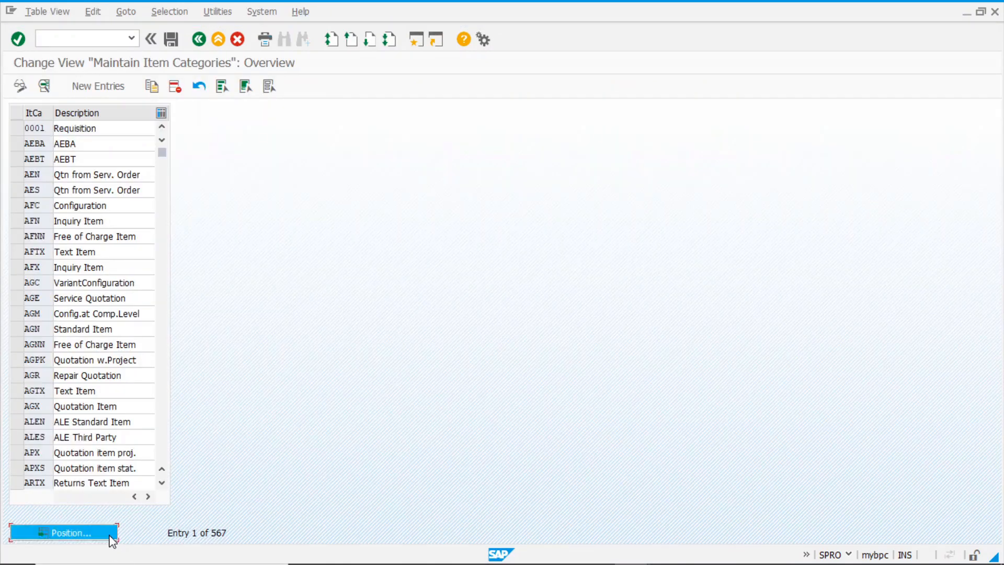
{"action": "type", "text": "tas"}
{"action": "key", "text": "Return"}
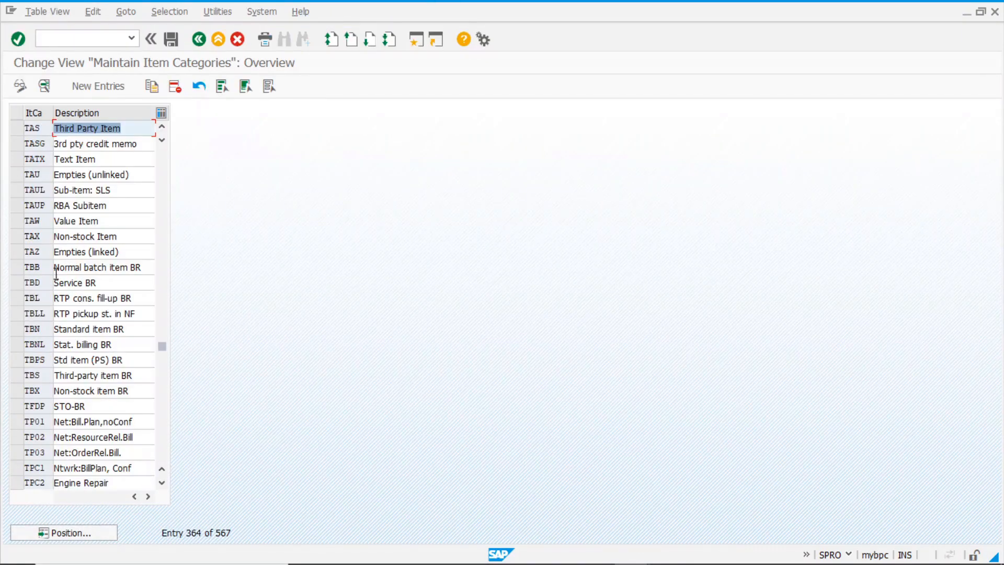
{"action": "double_click", "coordinate": [114, 128]}
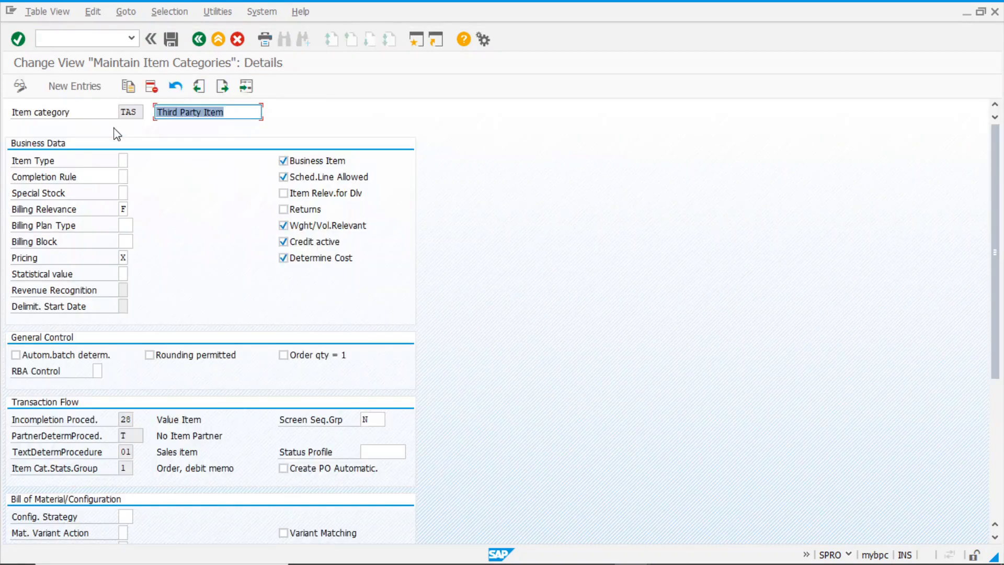
Set the TAS billing relevance to G (order-related billing of the delivery quantity), save it in the SAP MM customizing request, and return to the IMG
{"action": "left_click", "coordinate": [124, 211]}
{"action": "left_click", "coordinate": [132, 210]}
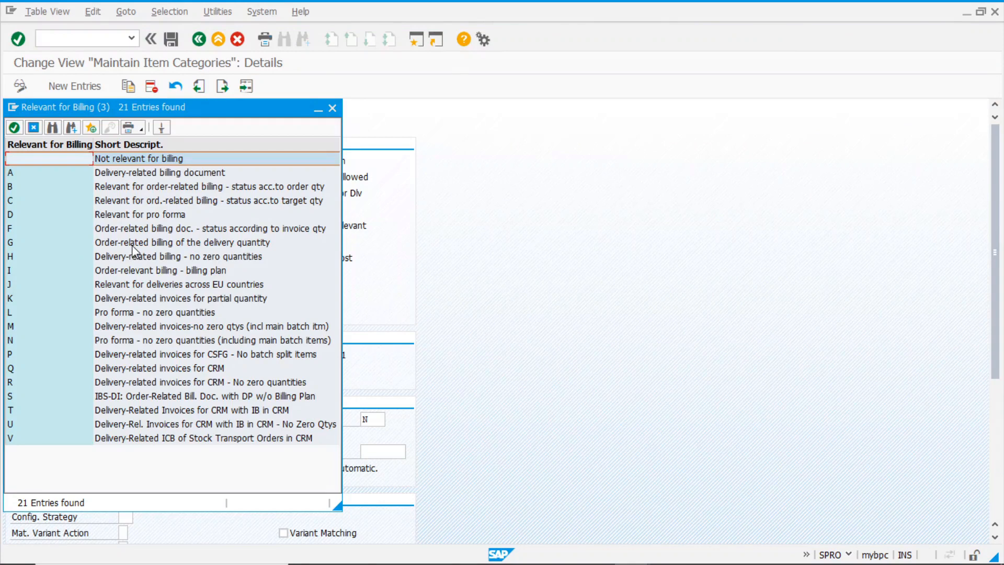
{"action": "double_click", "coordinate": [132, 247]}
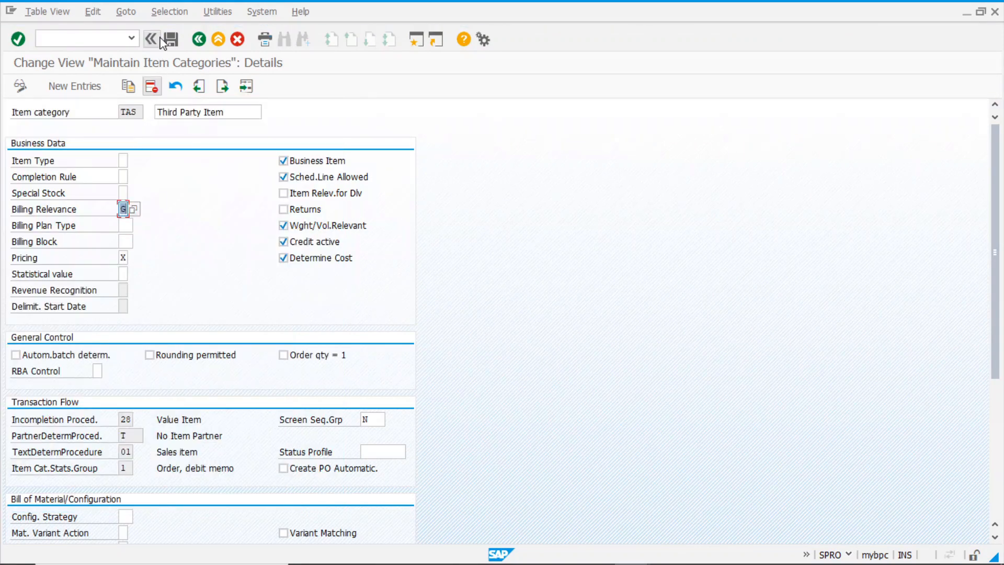
{"action": "left_click", "coordinate": [175, 40]}
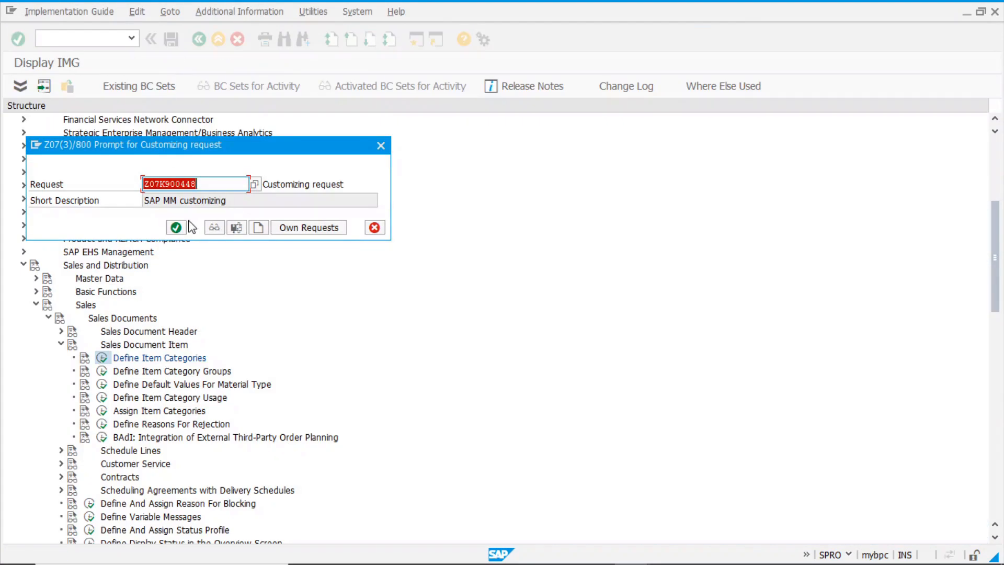
{"action": "left_click", "coordinate": [175, 228]}
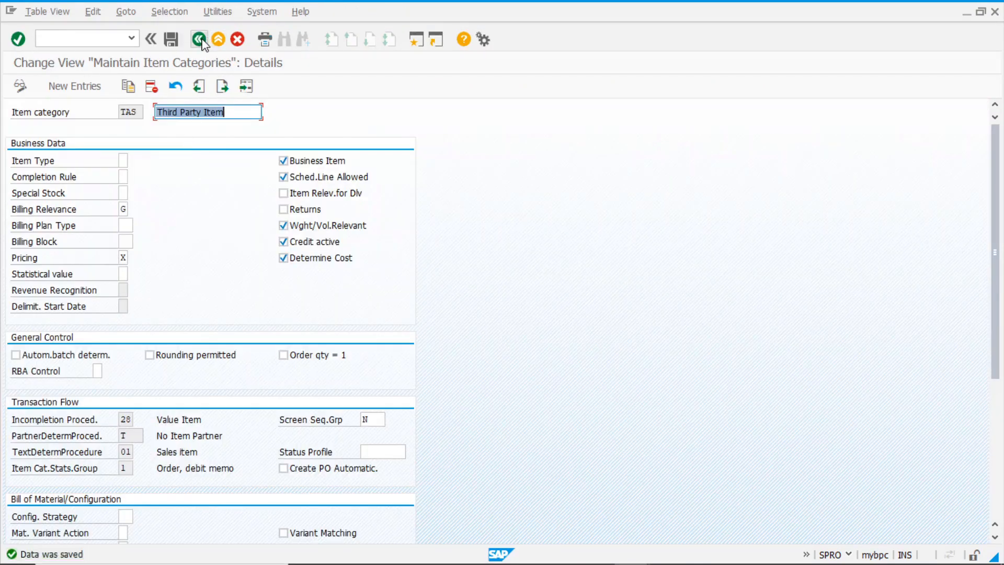
{"action": "left_click", "coordinate": [199, 39]}
{"action": "left_click", "coordinate": [199, 39]}
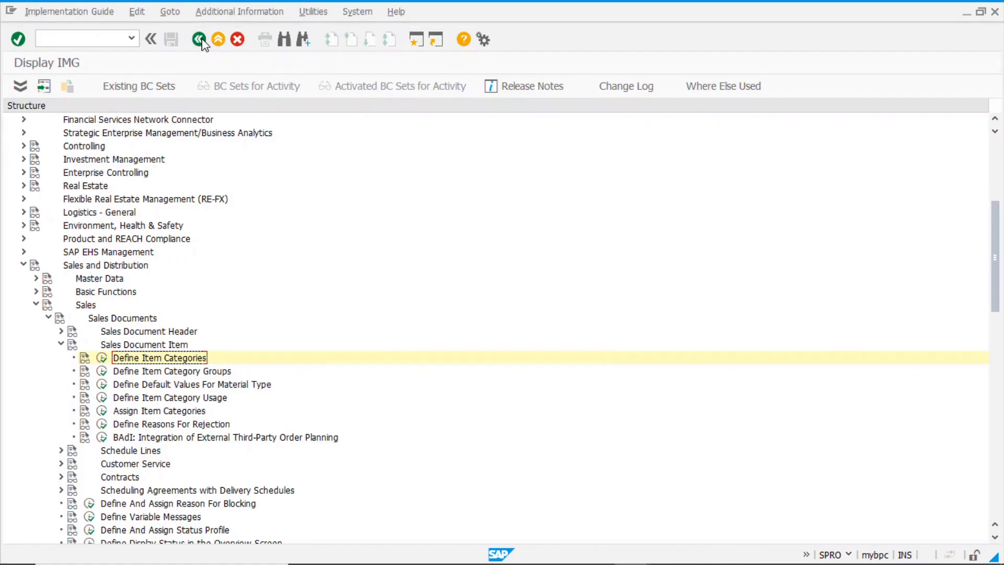
Open the copying control from sales document to billing document in the billing documents customizing
{"action": "scroll", "coordinate": [231, 372], "scroll_direction": "down", "scroll_amount": 7}
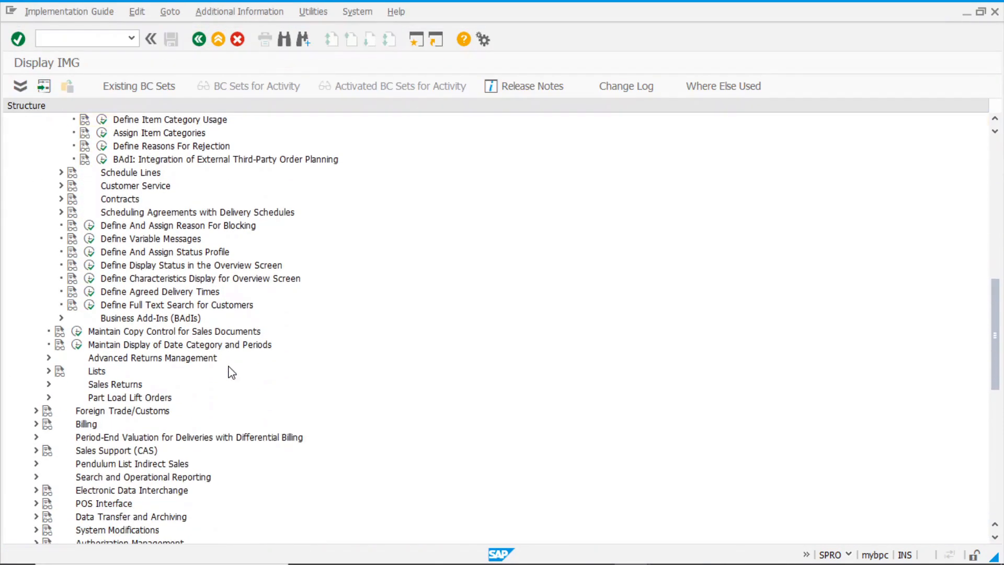
{"action": "scroll", "coordinate": [232, 373], "scroll_direction": "down", "scroll_amount": 1}
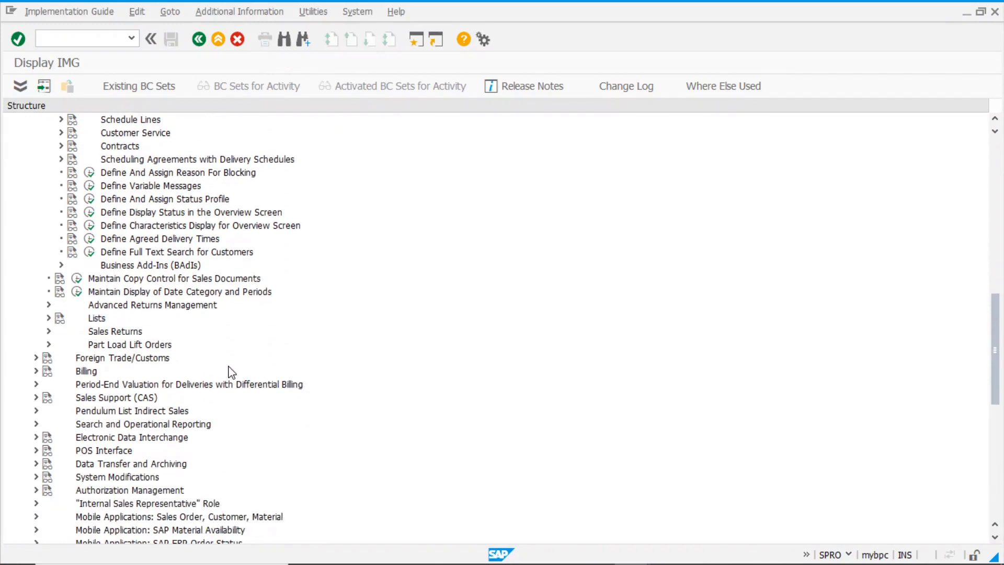
{"action": "left_click", "coordinate": [36, 371]}
{"action": "scroll", "coordinate": [35, 374], "scroll_direction": "down", "scroll_amount": 1}
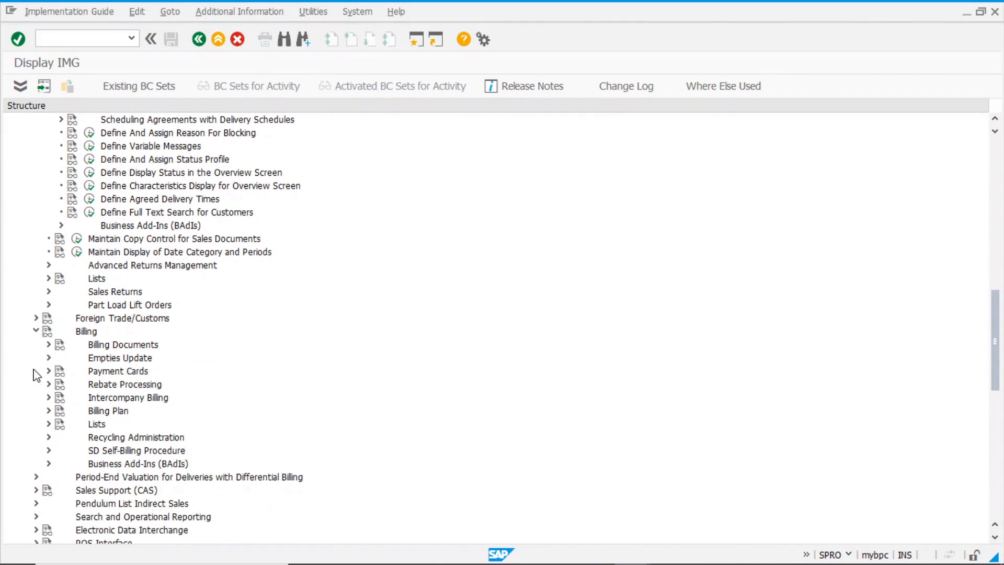
{"action": "left_click", "coordinate": [49, 344]}
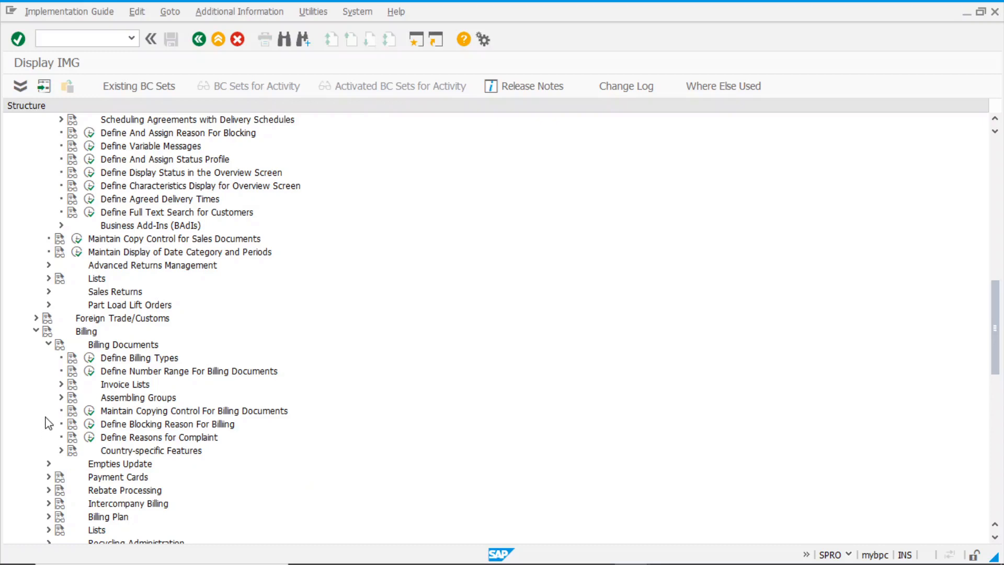
{"action": "left_click", "coordinate": [89, 411]}
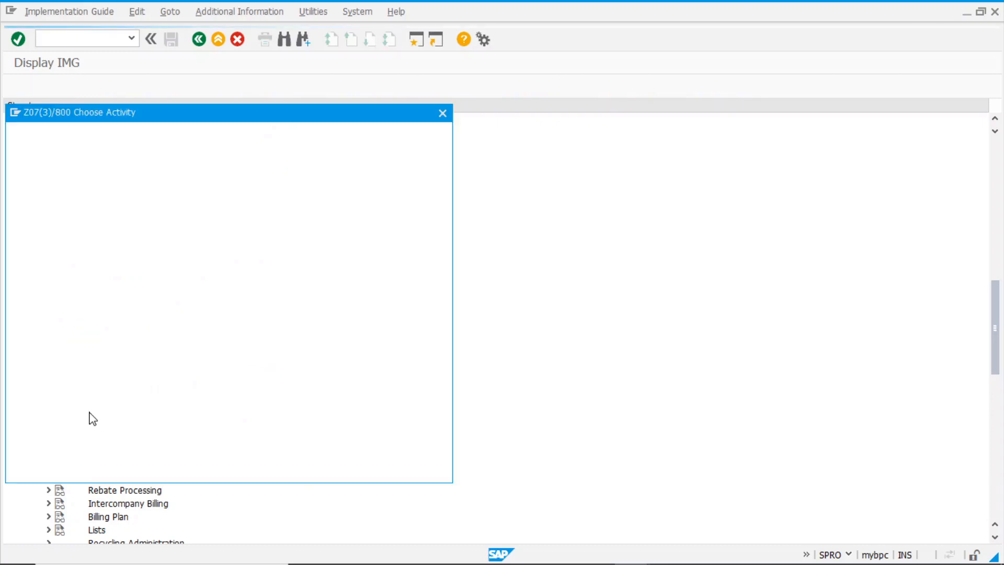
{"action": "double_click", "coordinate": [170, 167]}
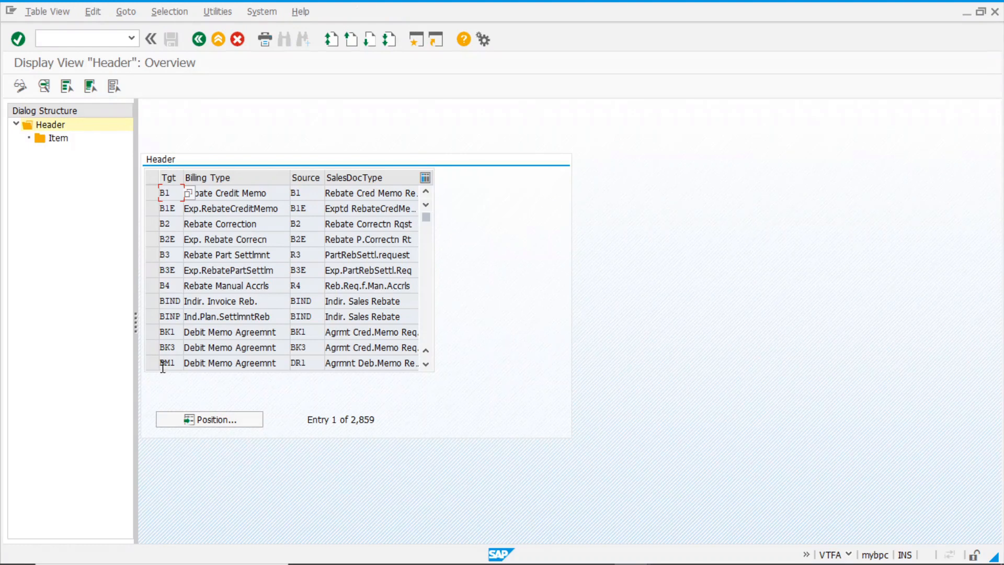
Switch the copying control header view to change mode and position it at billing type F2 with source order type OR
{"action": "left_click", "coordinate": [20, 86]}
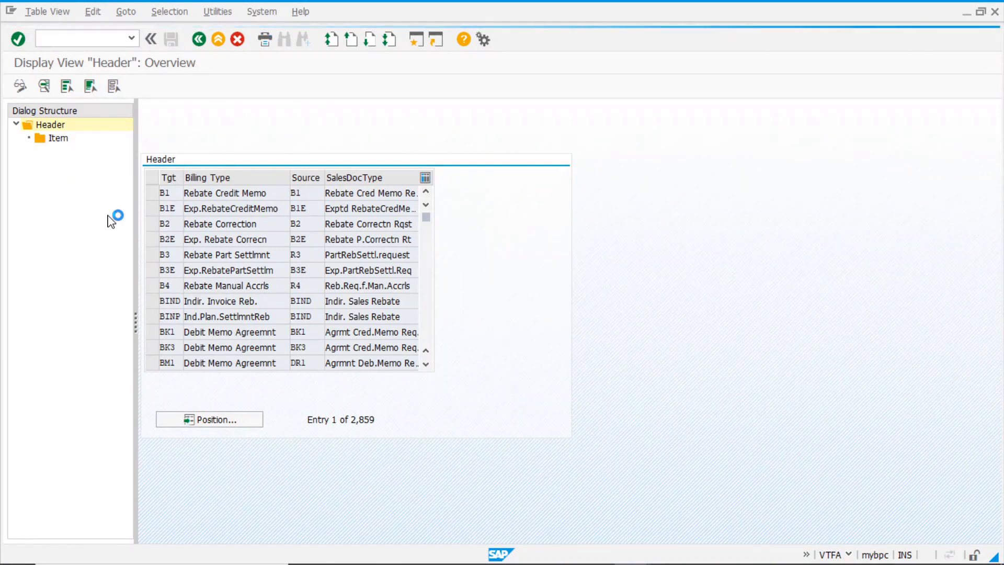
{"action": "left_click", "coordinate": [191, 423]}
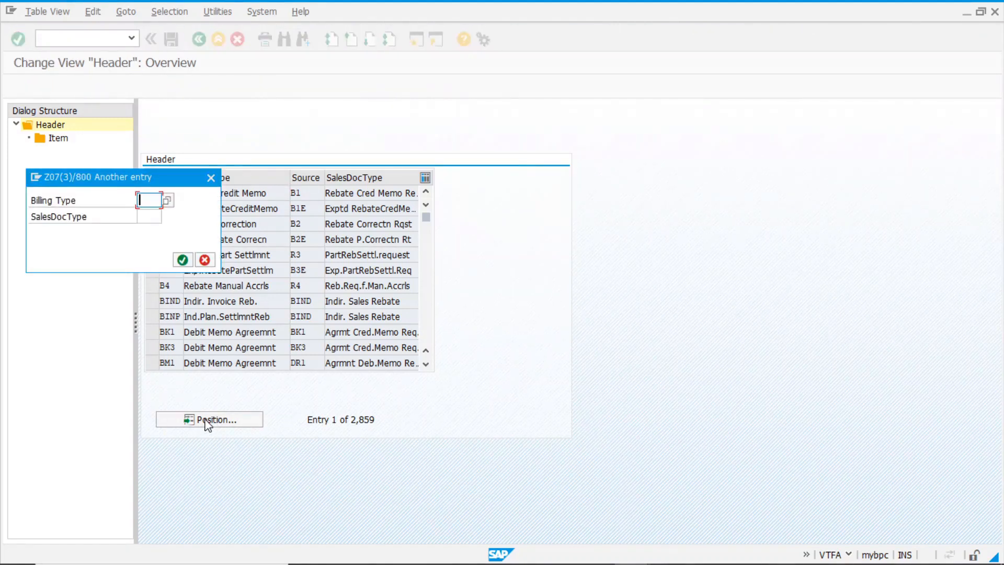
{"action": "type", "text": "f2"}
{"action": "key", "text": "Tab"}
{"action": "type", "text": "o"}
{"action": "key", "text": "Return"}
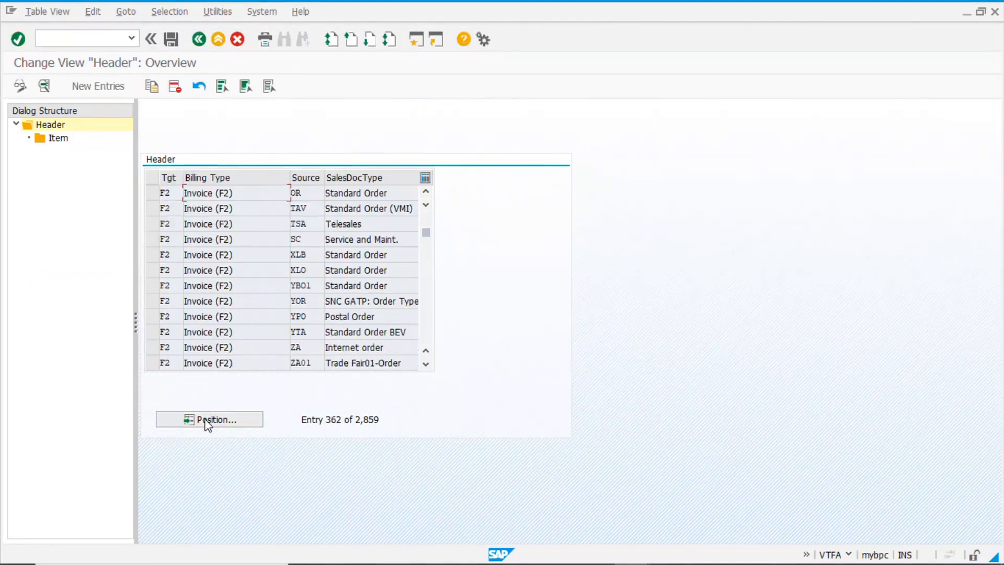
Open the item-level copying control details of item category TAS for the F2 from OR entry
{"action": "left_click", "coordinate": [152, 194]}
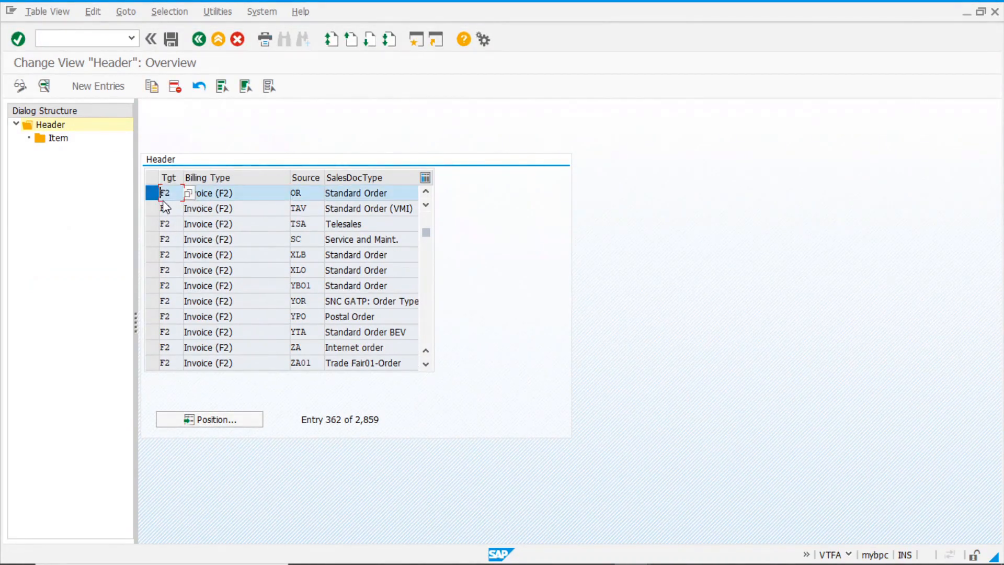
{"action": "double_click", "coordinate": [54, 139]}
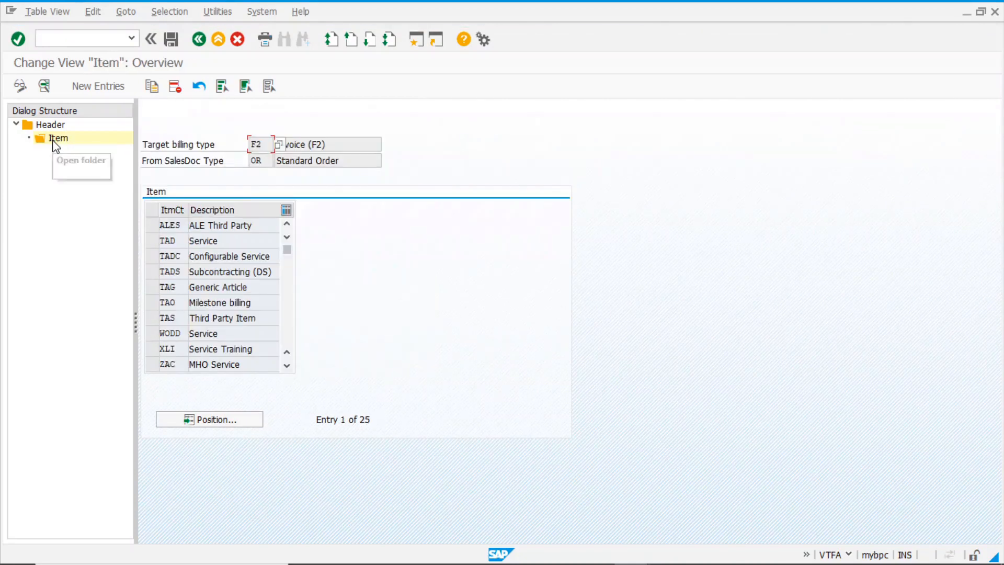
{"action": "double_click", "coordinate": [170, 320]}
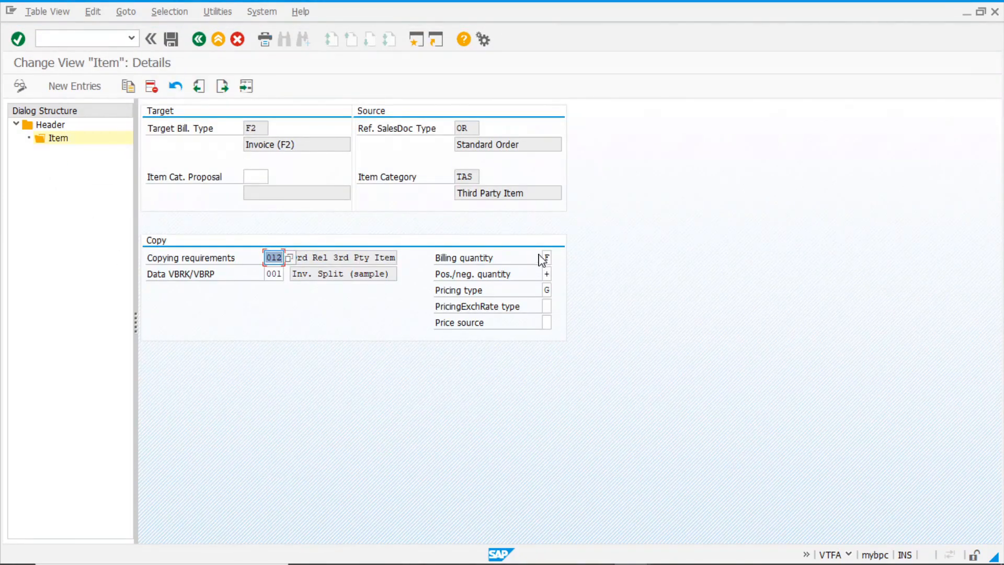
Set the TAS billing quantity to E (goods receipt quantity less invoiced quantity), save it in the proposed customizing request, and leave the copying control
{"action": "left_click", "coordinate": [546, 260]}
{"action": "left_click", "coordinate": [556, 260]}
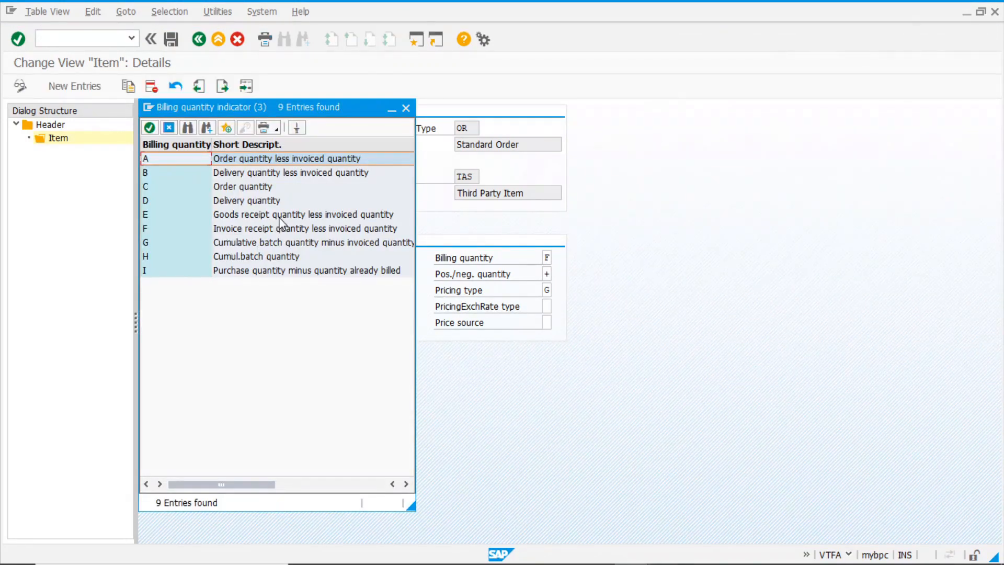
{"action": "left_click", "coordinate": [280, 218]}
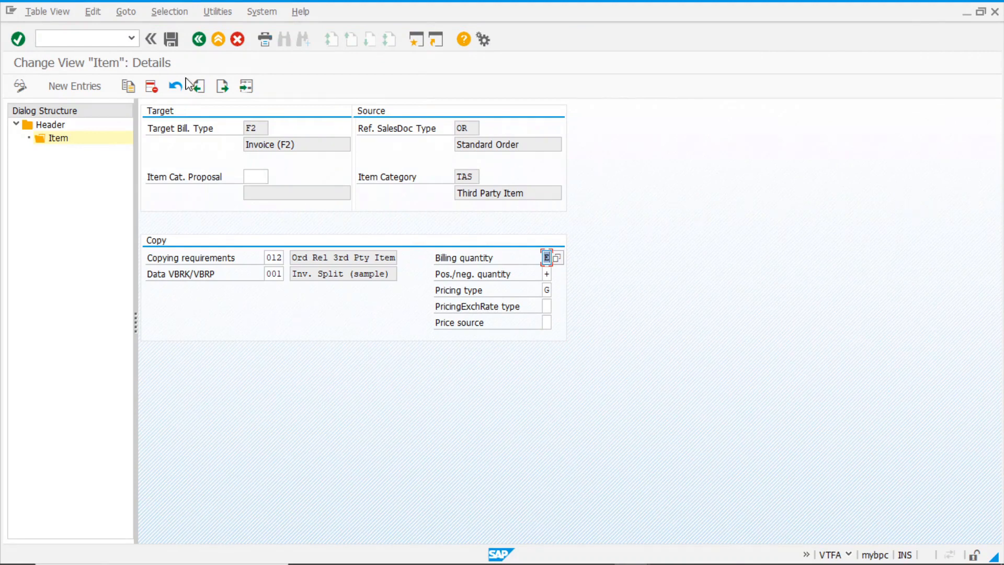
{"action": "left_click", "coordinate": [176, 46]}
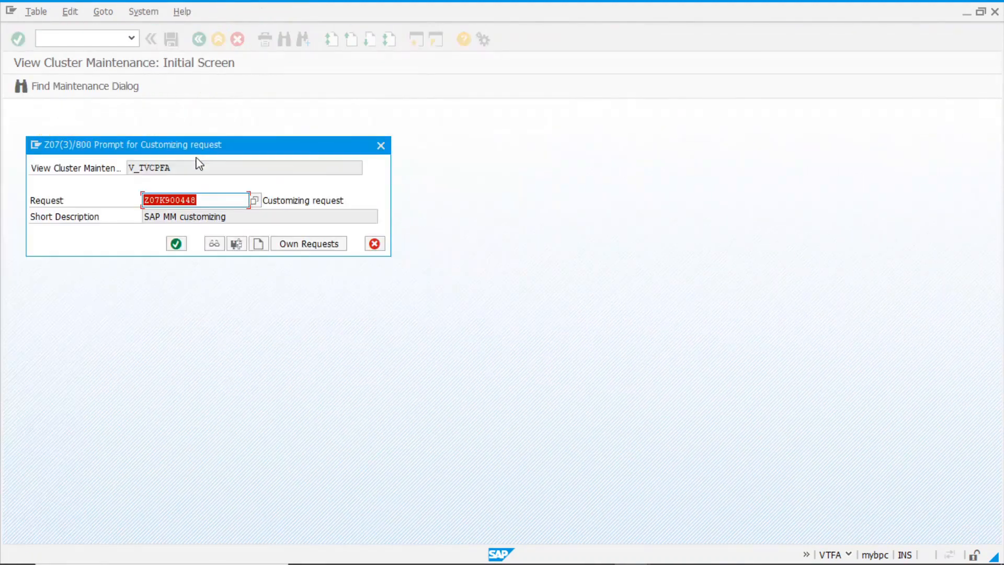
{"action": "left_click", "coordinate": [176, 244]}
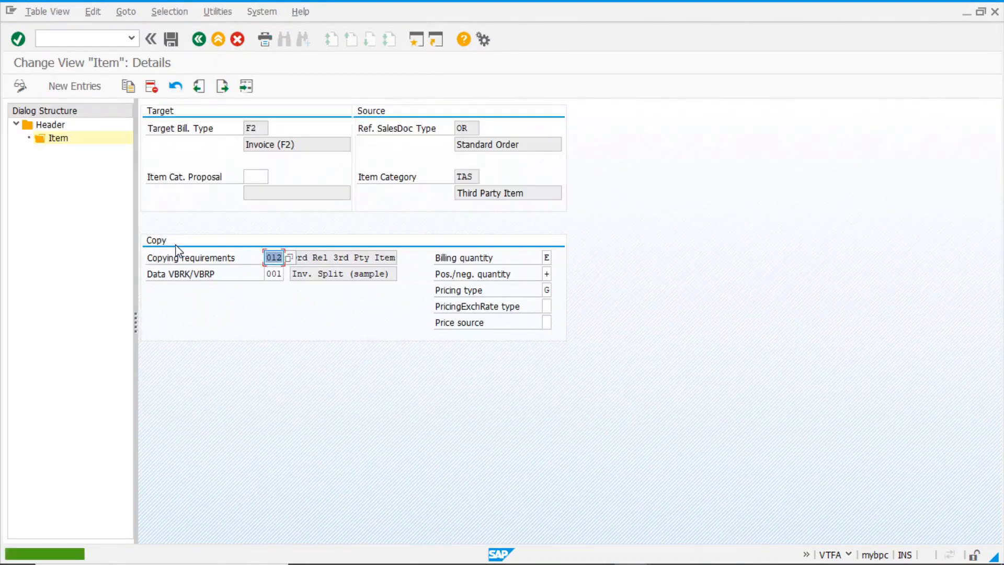
{"action": "left_click", "coordinate": [198, 40]}
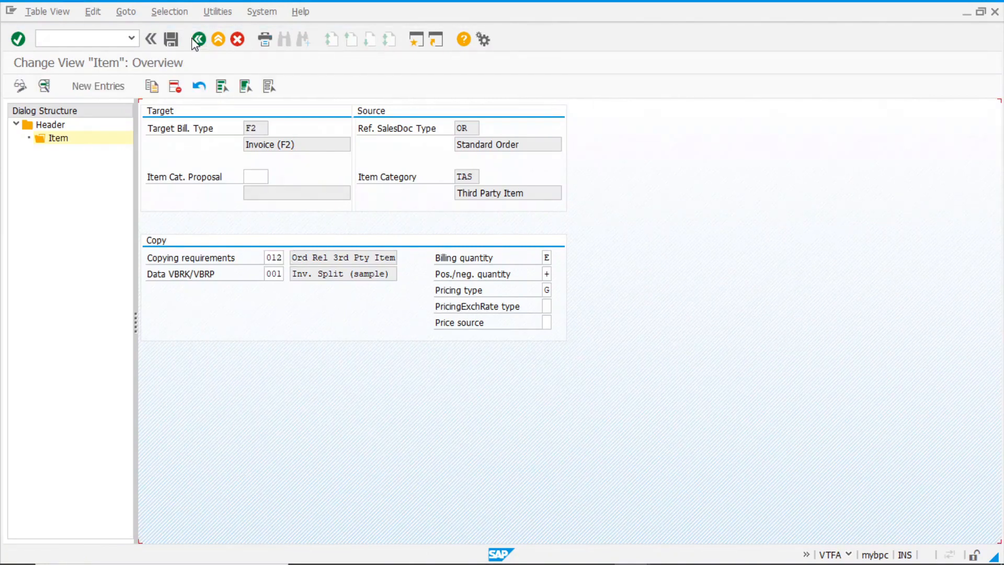
{"action": "left_click", "coordinate": [194, 42]}
{"action": "left_click", "coordinate": [194, 42]}
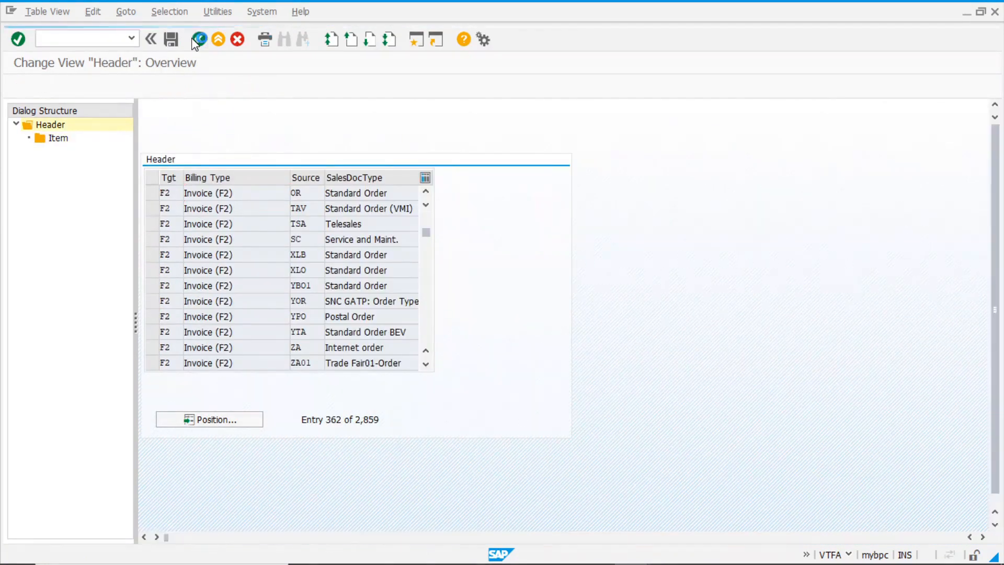
{"action": "left_click", "coordinate": [443, 114]}
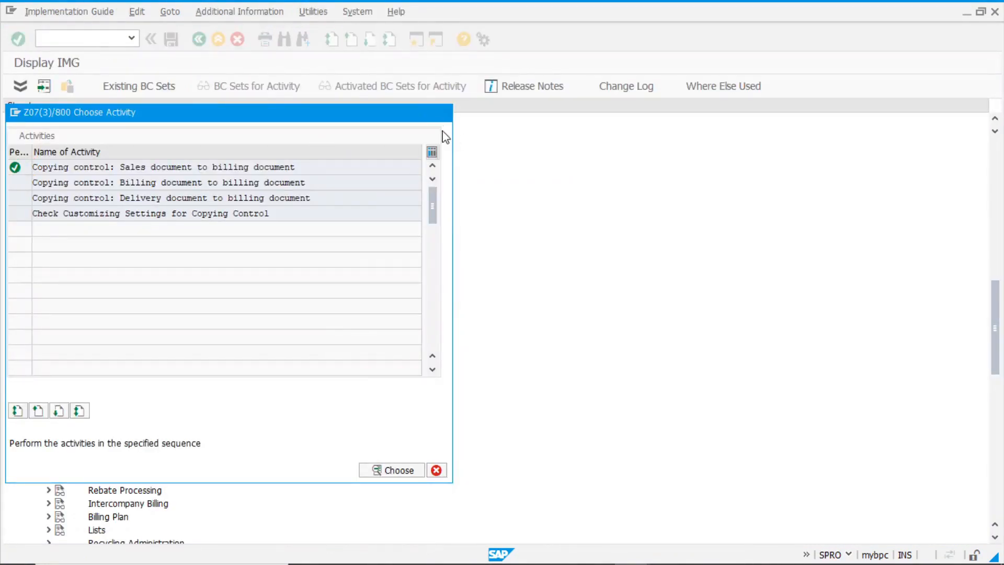
Return to the sales order session, start a standard order (OR) with transaction VA01, and enter the sold-to and ship-to customer numbers
{"action": "key", "text": "alt+Tab"}
{"action": "key", "text": "alt+Tab"}
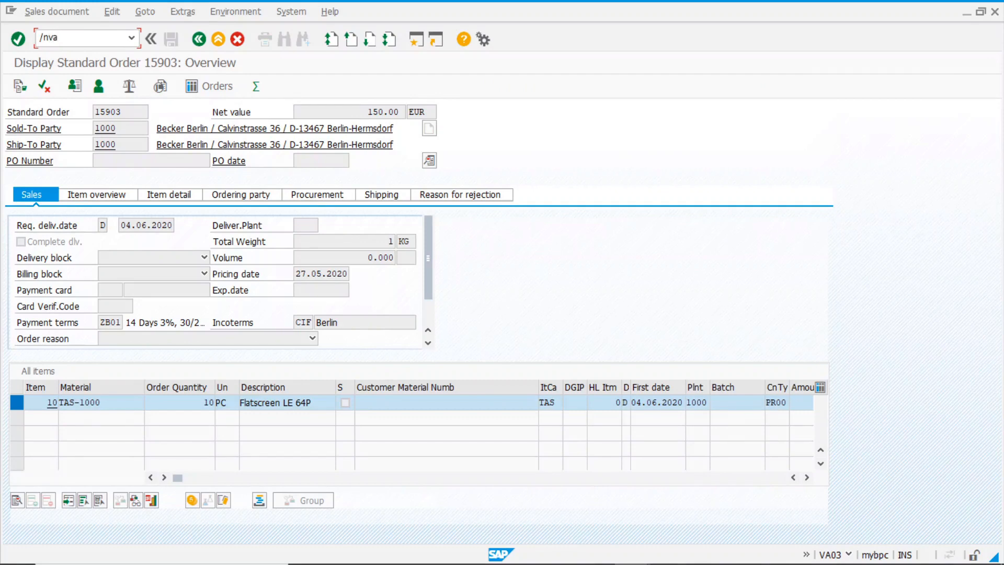
{"action": "type", "text": "/nva01"}
{"action": "key", "text": "Return"}
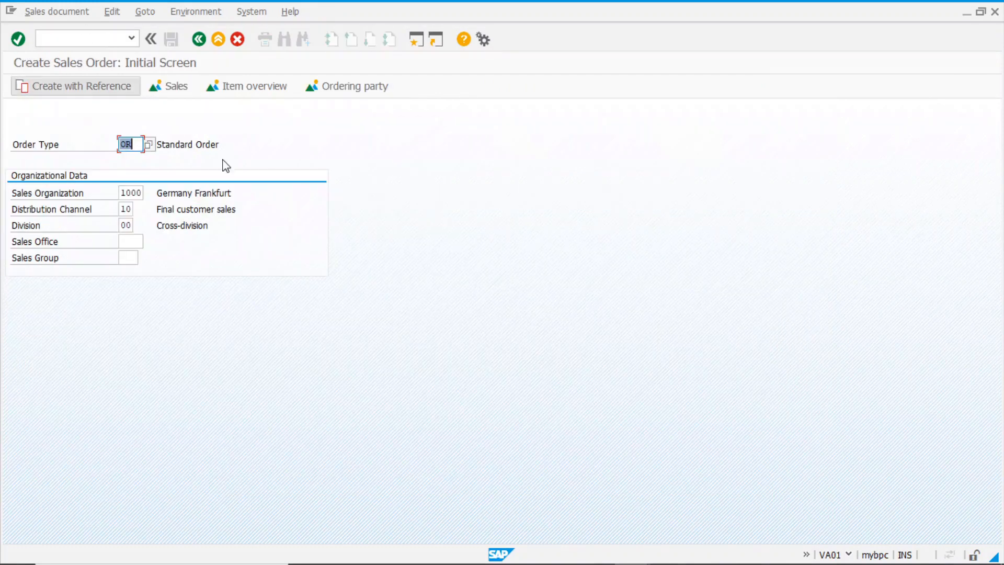
{"action": "key", "text": "Return"}
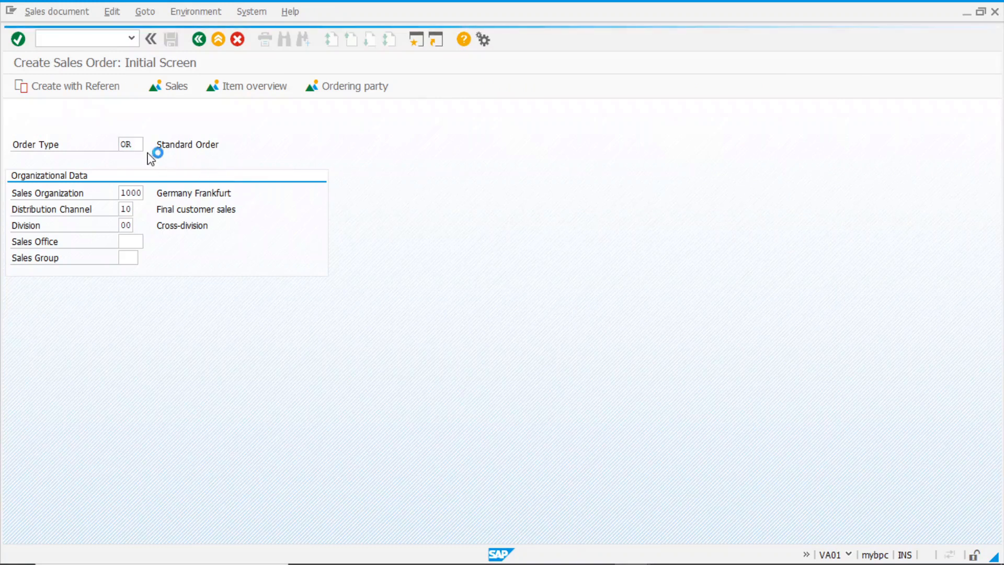
{"action": "left_click", "coordinate": [120, 142]}
{"action": "left_click", "coordinate": [120, 145]}
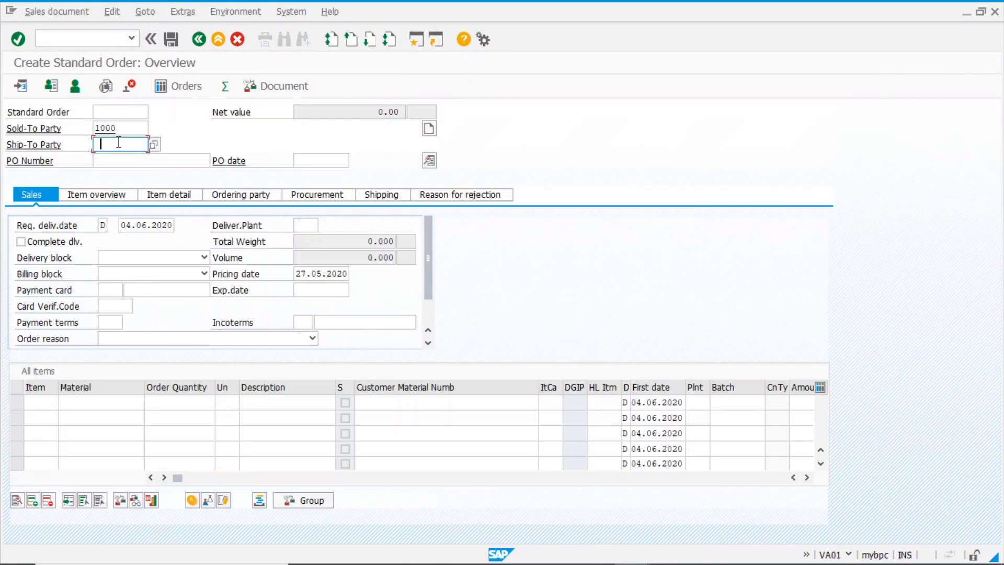
{"action": "left_click", "coordinate": [117, 154]}
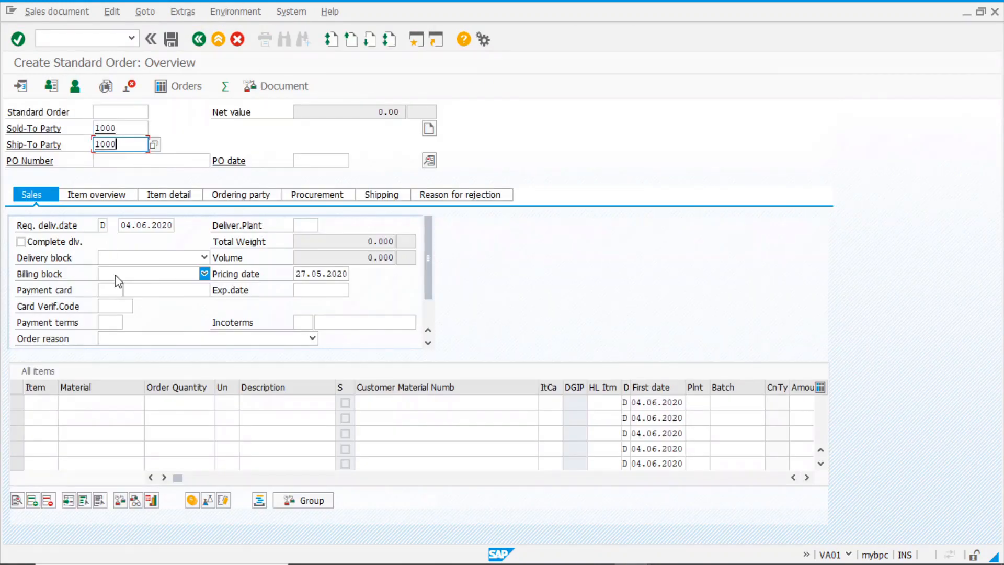
Add material TAS-1000 with order quantity 10 to the new standard order and save it
{"action": "left_click", "coordinate": [78, 400]}
{"action": "left_click", "coordinate": [79, 417]}
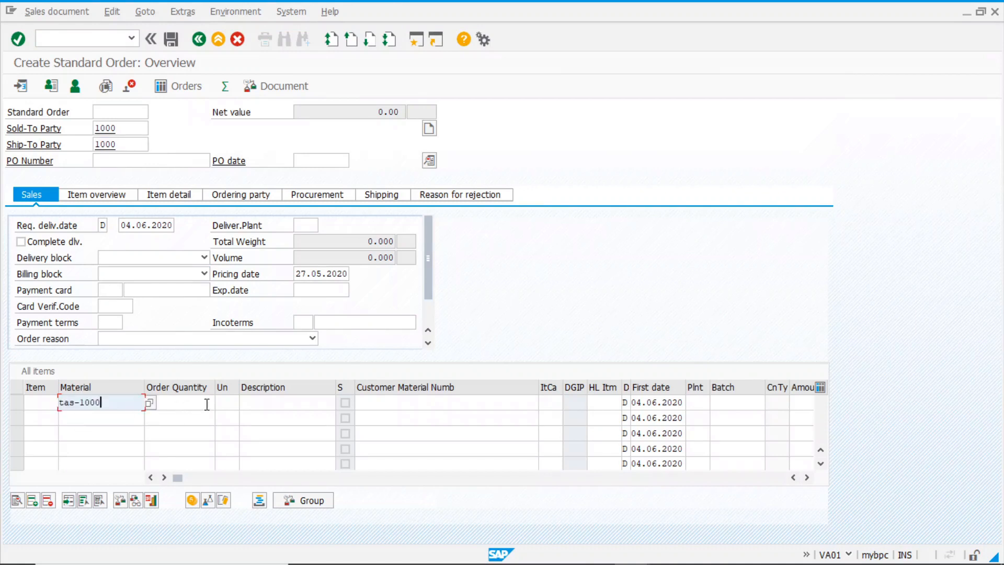
{"action": "left_click", "coordinate": [206, 402]}
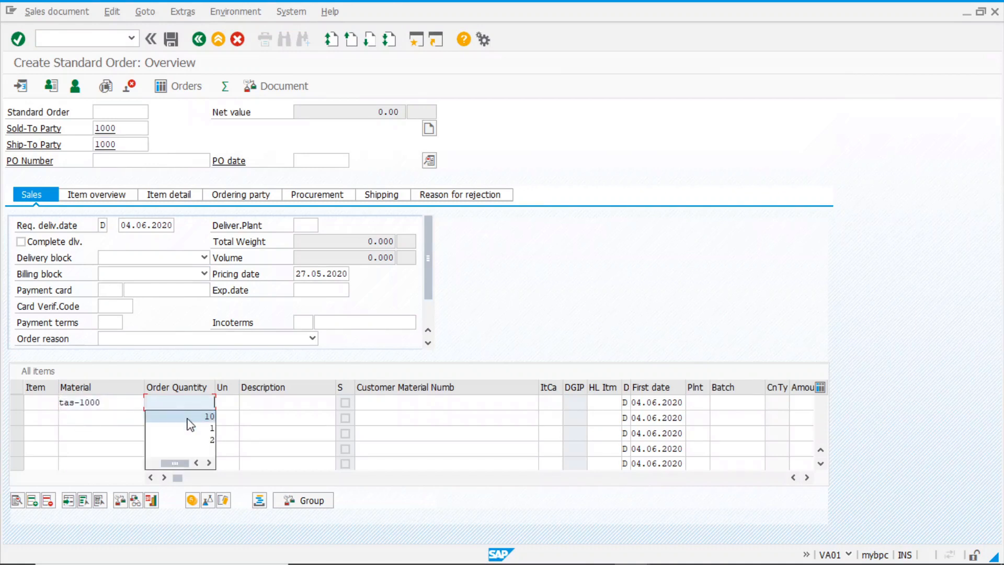
{"action": "left_click", "coordinate": [188, 417]}
{"action": "key", "text": "Return"}
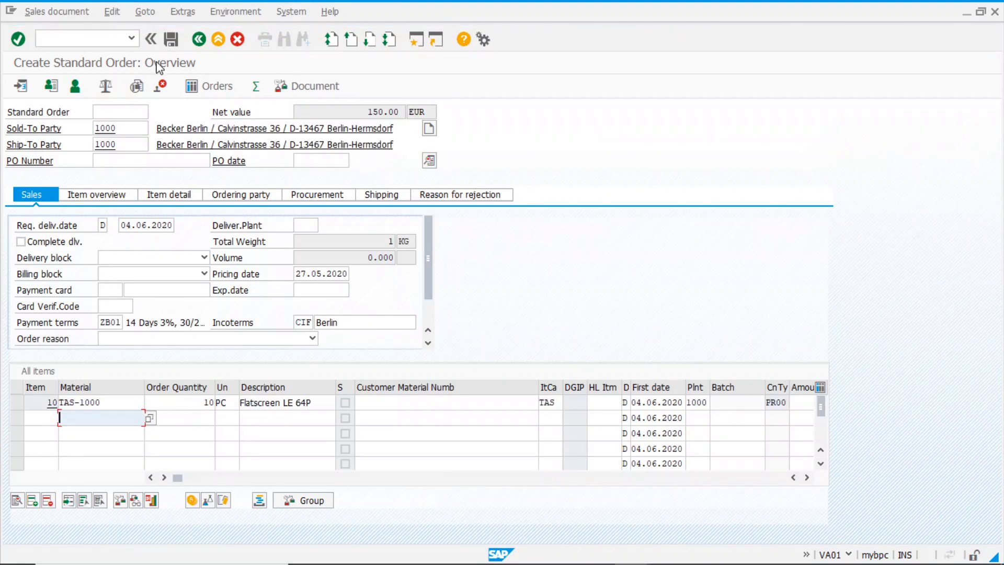
{"action": "left_click", "coordinate": [172, 40]}
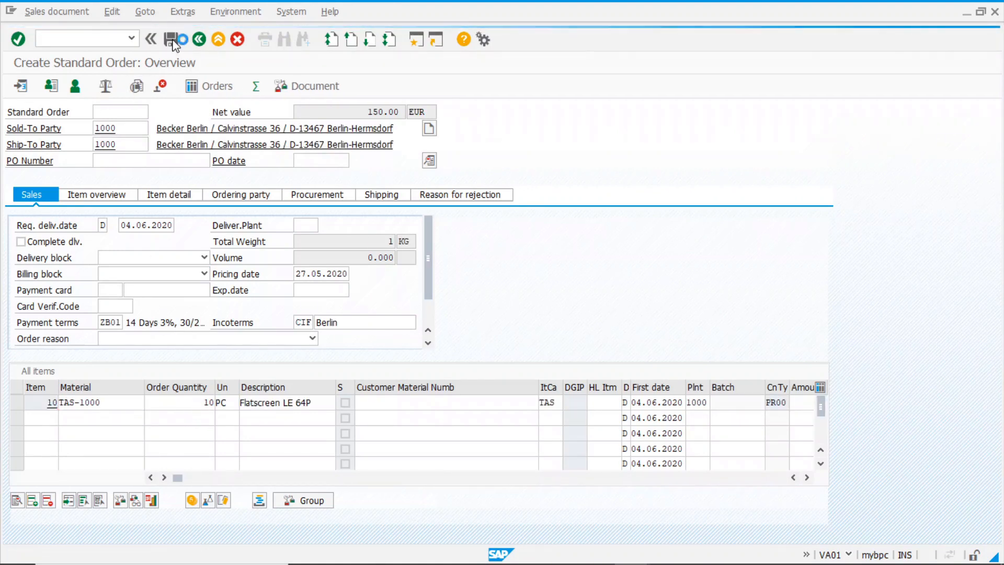
Display the saved sales order's status overview and expand item 10 down to its purchase requisition
{"action": "left_click", "coordinate": [57, 11]}
{"action": "left_click", "coordinate": [65, 61]}
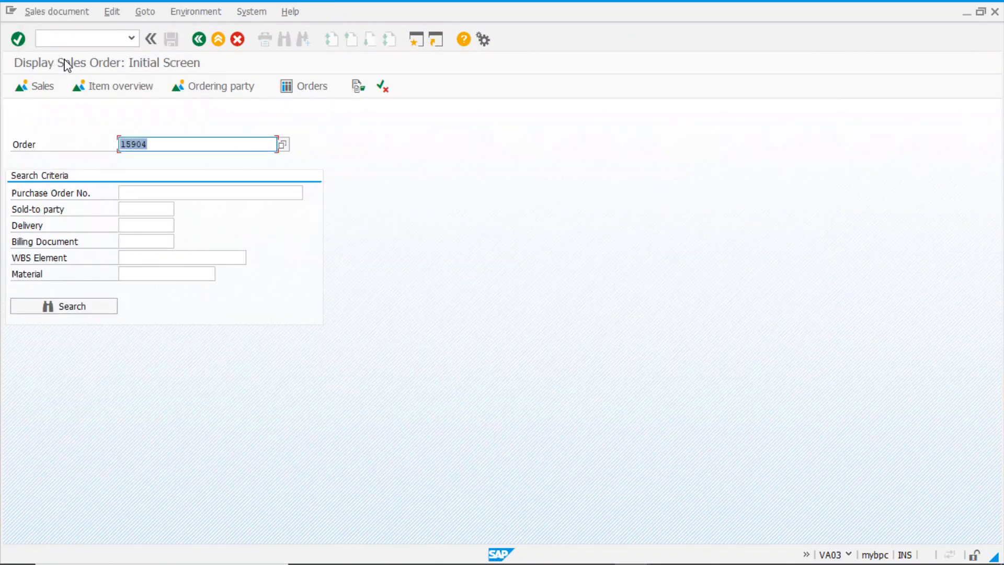
{"action": "key", "text": "Return"}
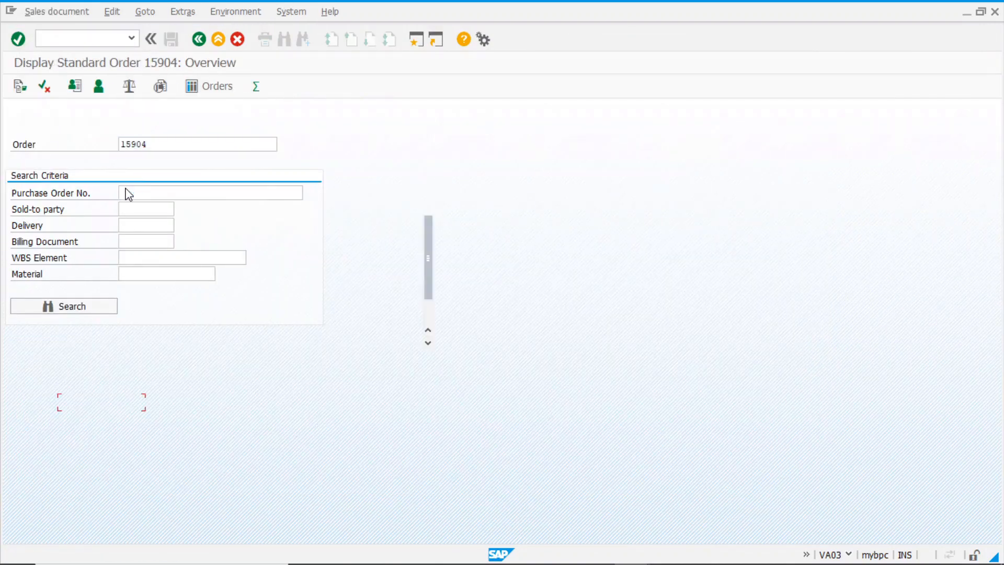
{"action": "left_click", "coordinate": [43, 87]}
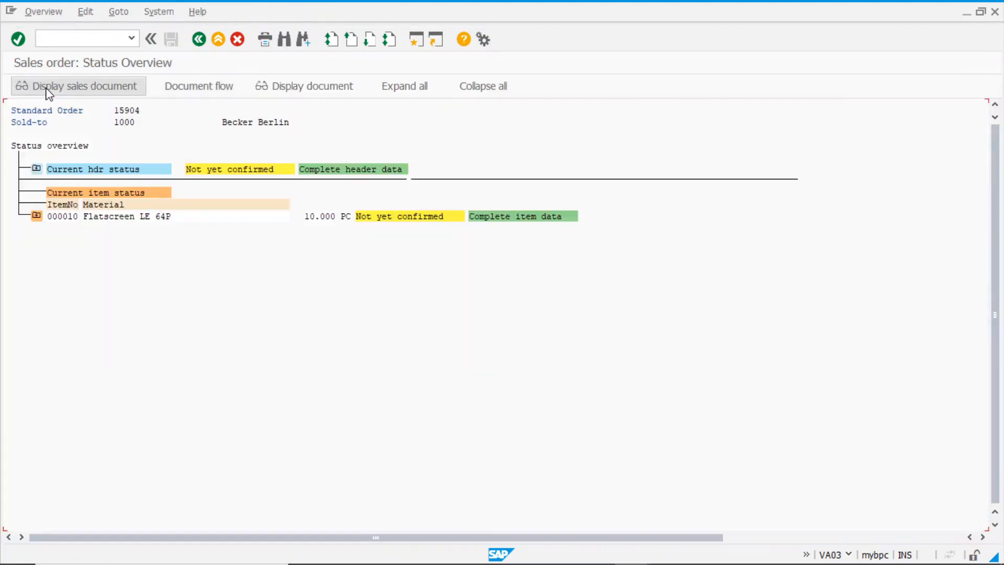
{"action": "left_click", "coordinate": [36, 216]}
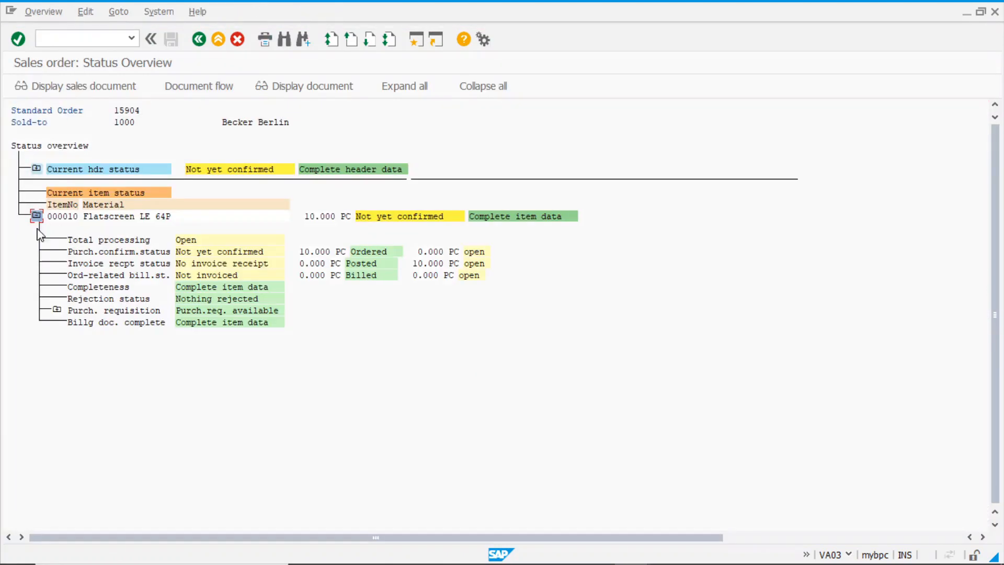
{"action": "left_click", "coordinate": [57, 310]}
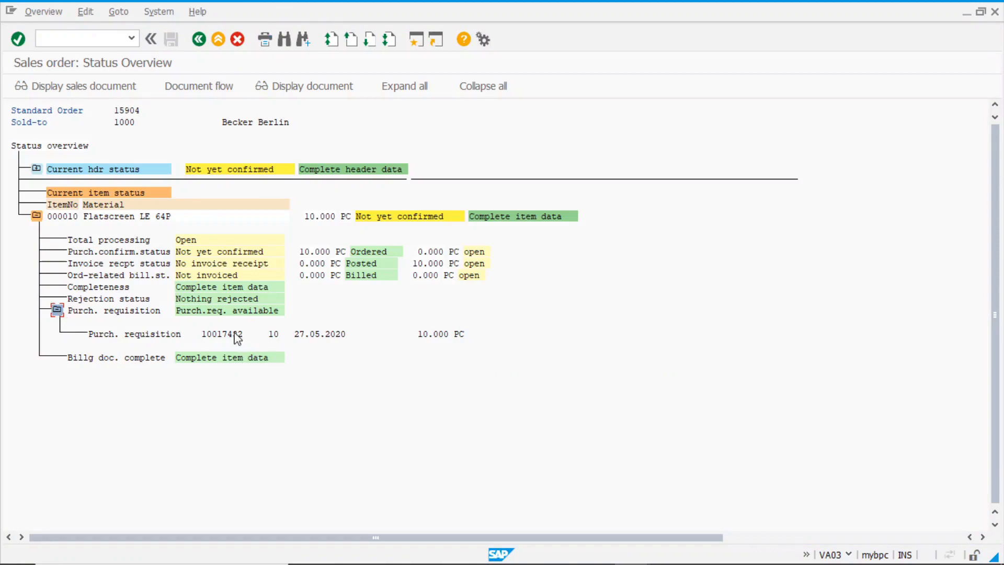
Open the purchase requisition generated for the sales order item and copy its number
{"action": "double_click", "coordinate": [221, 336]}
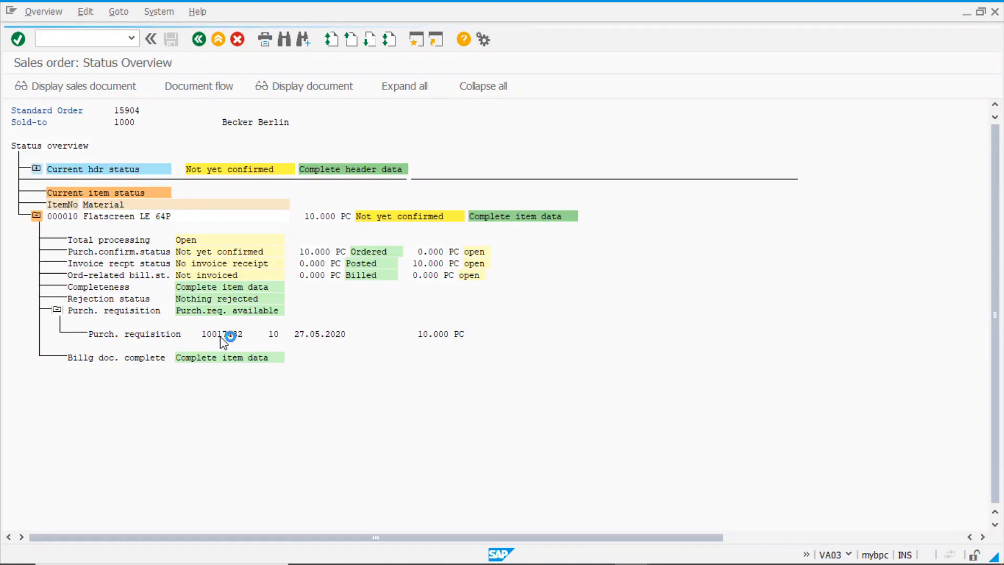
{"action": "double_click", "coordinate": [181, 112]}
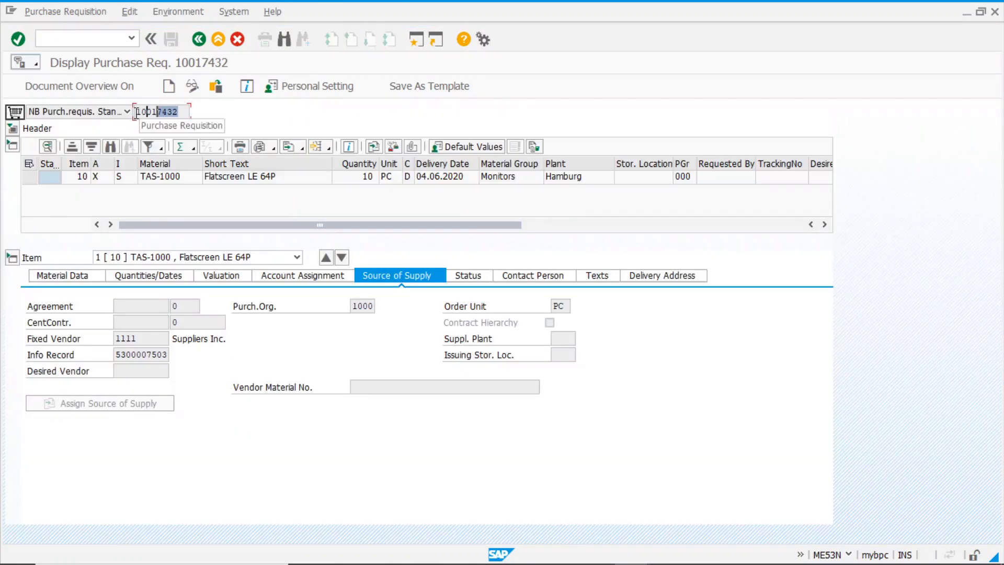
{"action": "key", "text": "ctrl+c"}
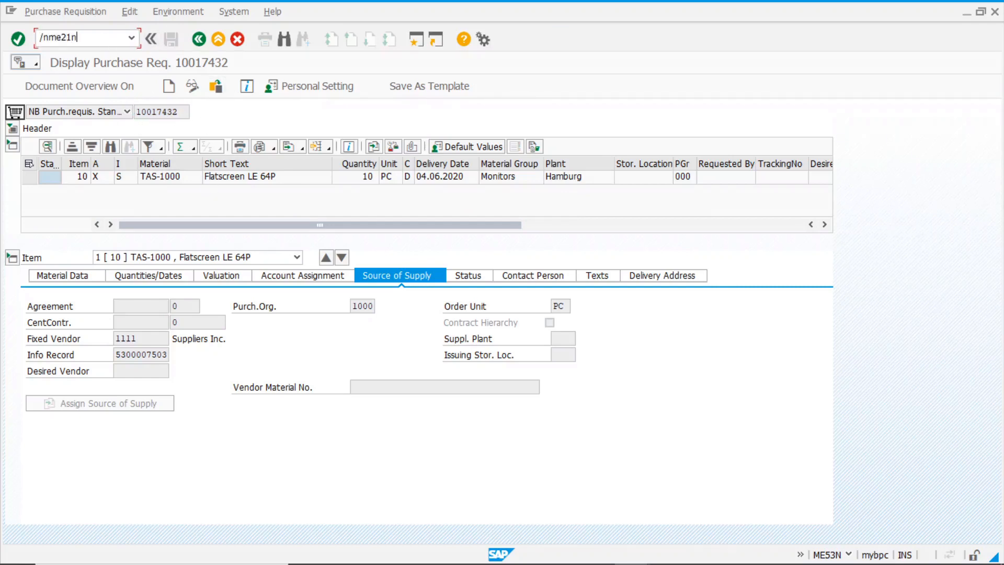
Create a standard purchase order with transaction ME21N, referencing the copied purchase requisition in the item row, and save it
{"action": "type", "text": "/nme21n"}
{"action": "key", "text": "Return"}
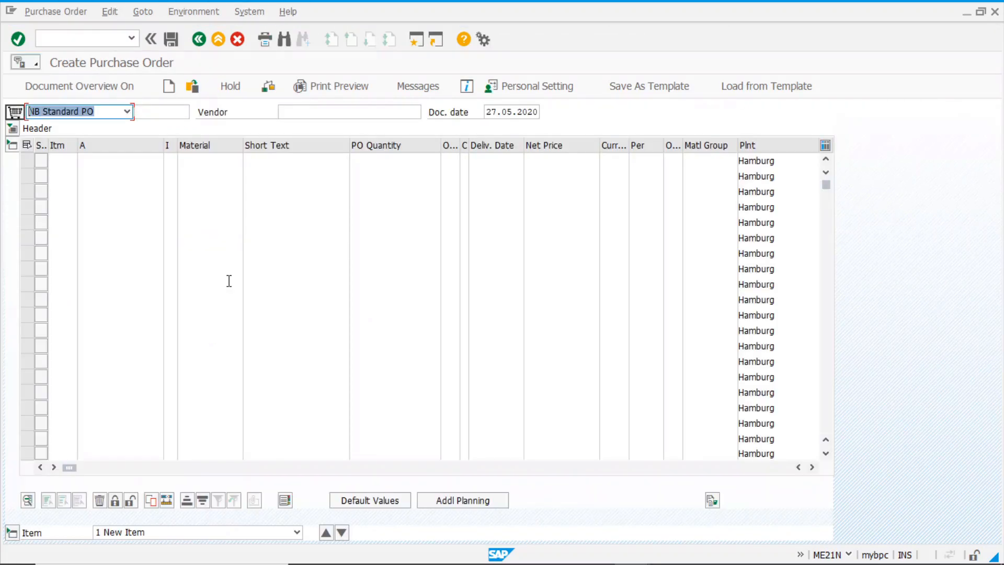
{"action": "left_click_drag", "start_coordinate": [70, 468], "coordinate": [386, 486]}
{"action": "left_click", "coordinate": [395, 160]}
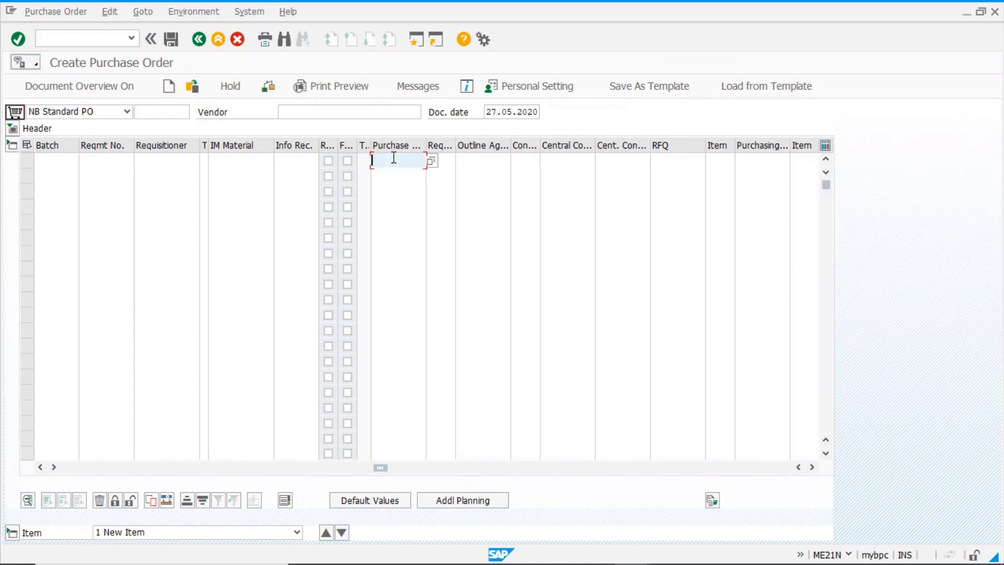
{"action": "type", "text": "10011432"}
{"action": "key", "text": "Return"}
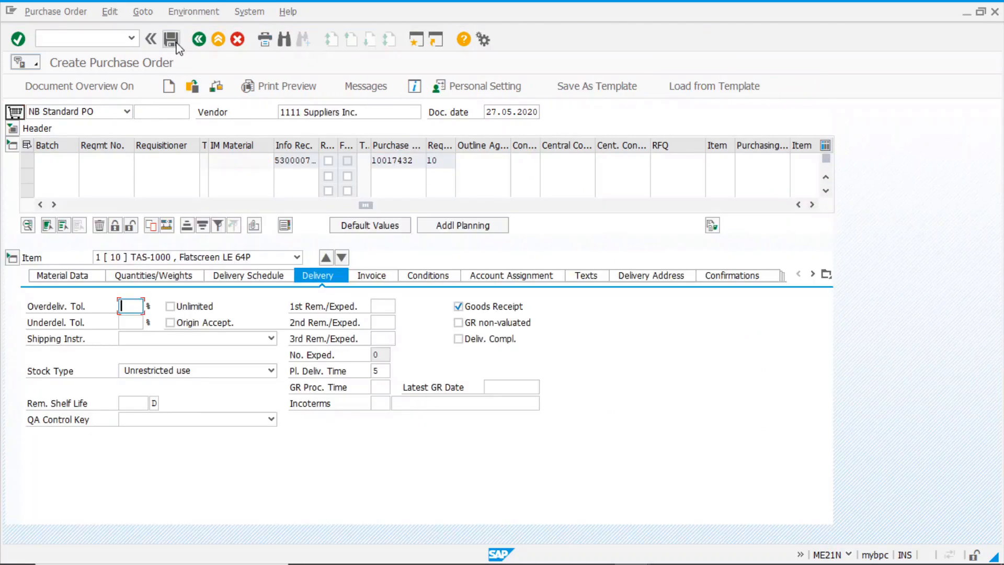
{"action": "left_click", "coordinate": [171, 39]}
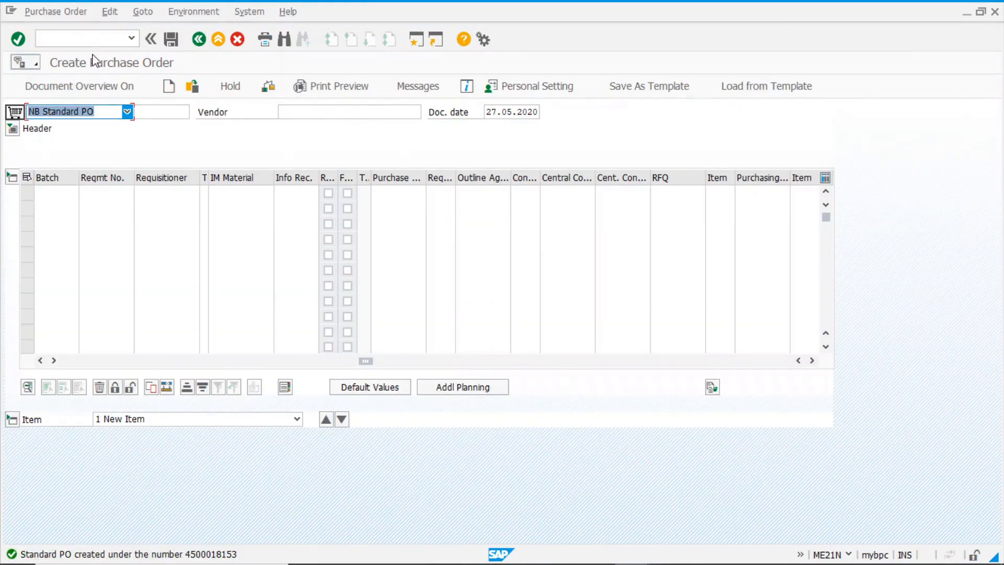
Open the newly saved purchase order in change mode and expand its item detail
{"action": "left_click", "coordinate": [193, 86]}
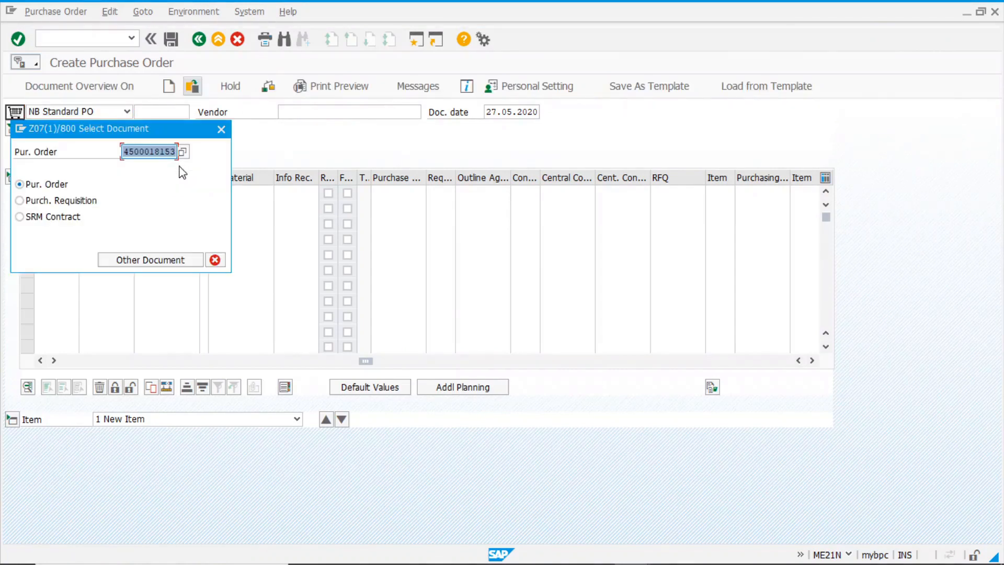
{"action": "left_click", "coordinate": [137, 260]}
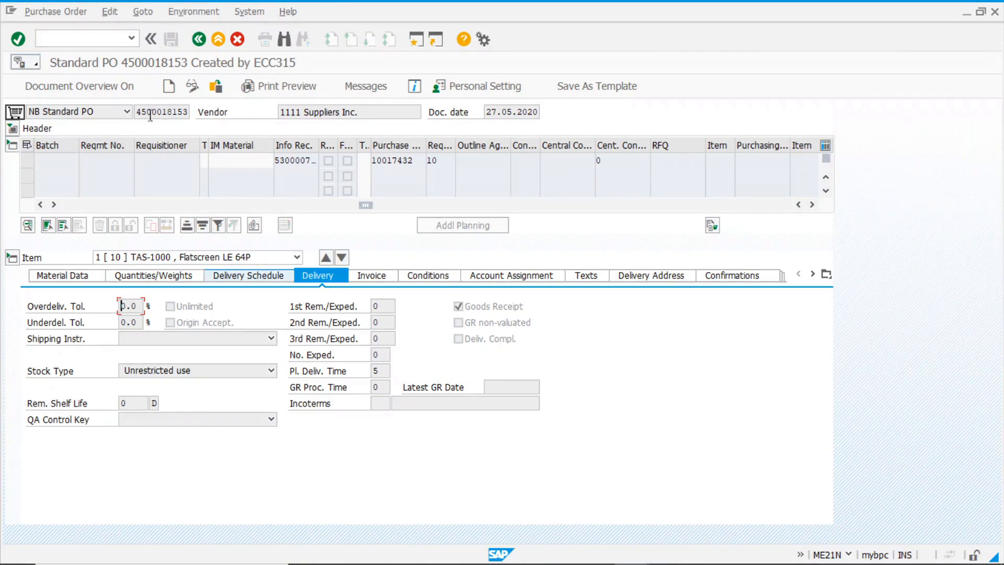
{"action": "left_click", "coordinate": [192, 86]}
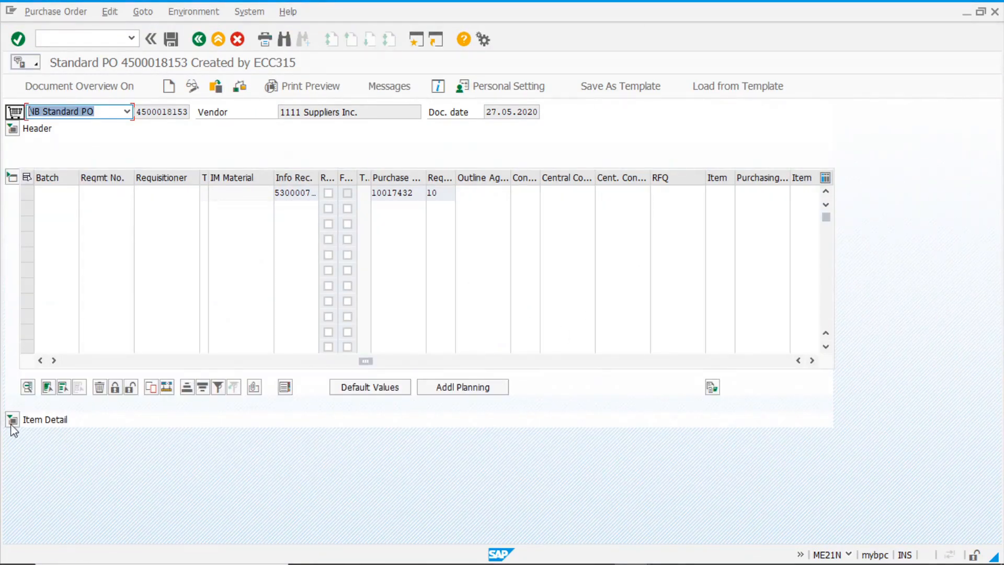
{"action": "left_click", "coordinate": [12, 421]}
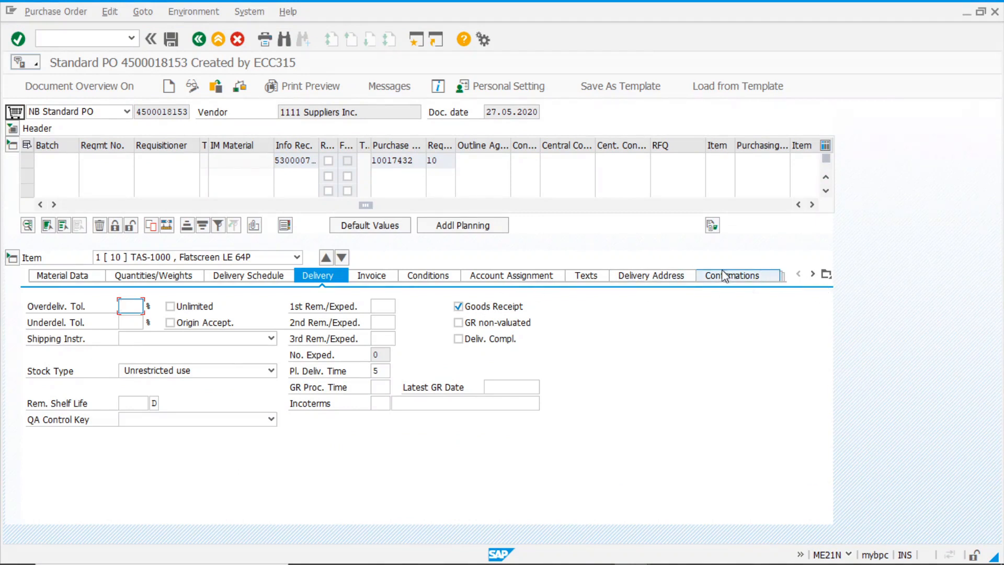
Set the purchase order item's confirmation control to 0001 Confirmations and save the order
{"action": "left_click", "coordinate": [738, 277]}
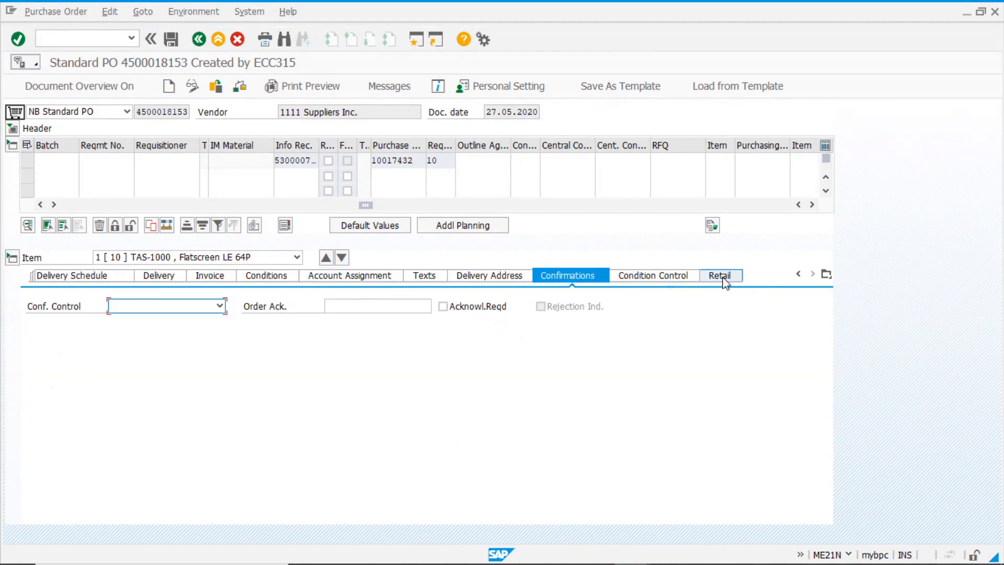
{"action": "left_click", "coordinate": [198, 307]}
{"action": "left_click", "coordinate": [188, 327]}
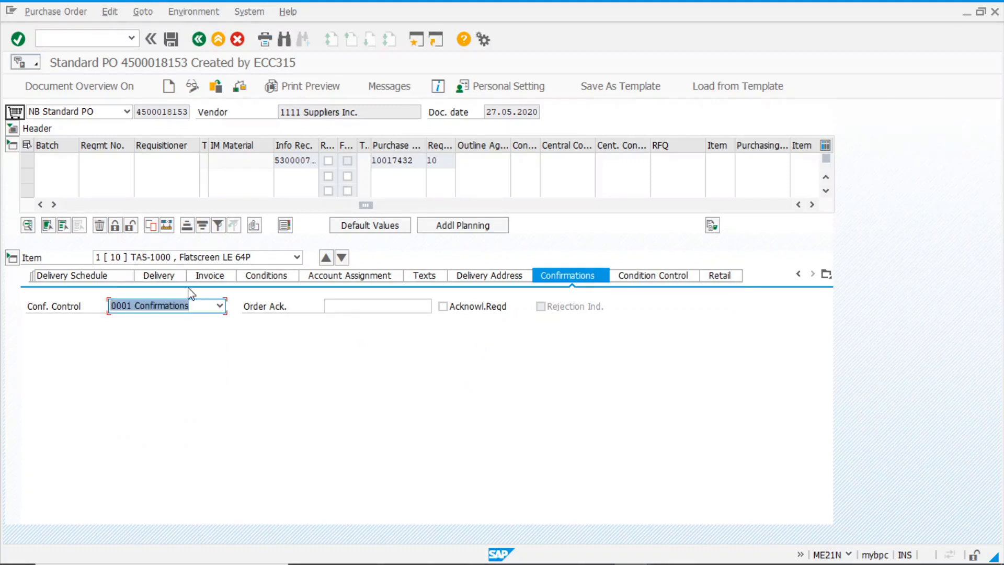
{"action": "left_click", "coordinate": [171, 40]}
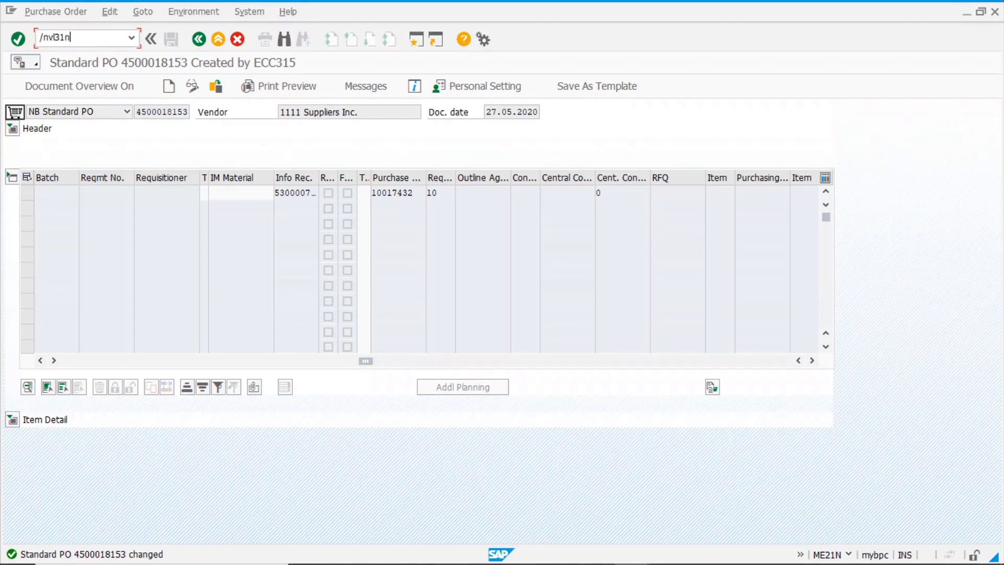
Create an inbound delivery for the purchase order with transaction VL31N, set the TAS-1000 putaway quantity to 10, and save it
{"action": "key", "text": "Return"}
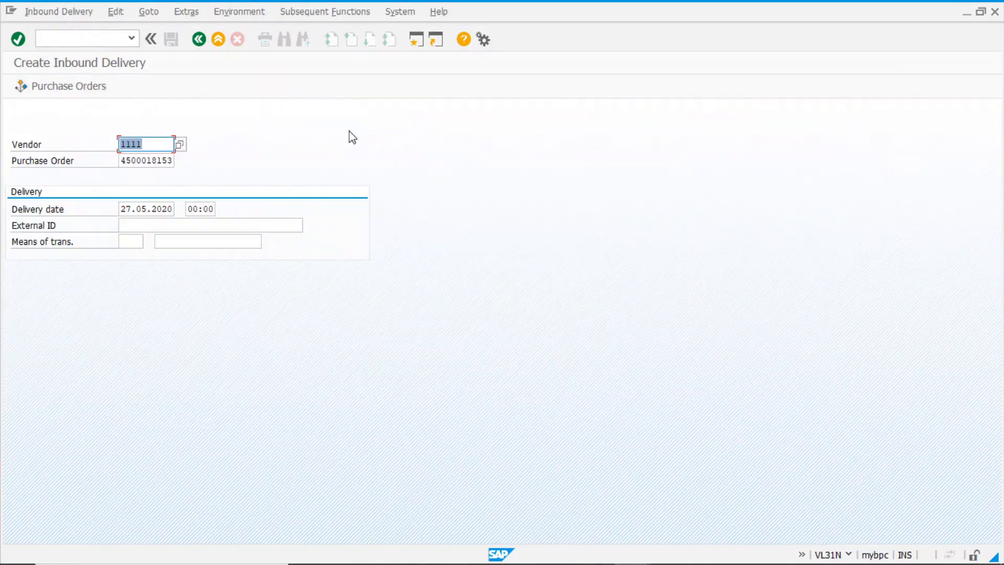
{"action": "key", "text": "Return"}
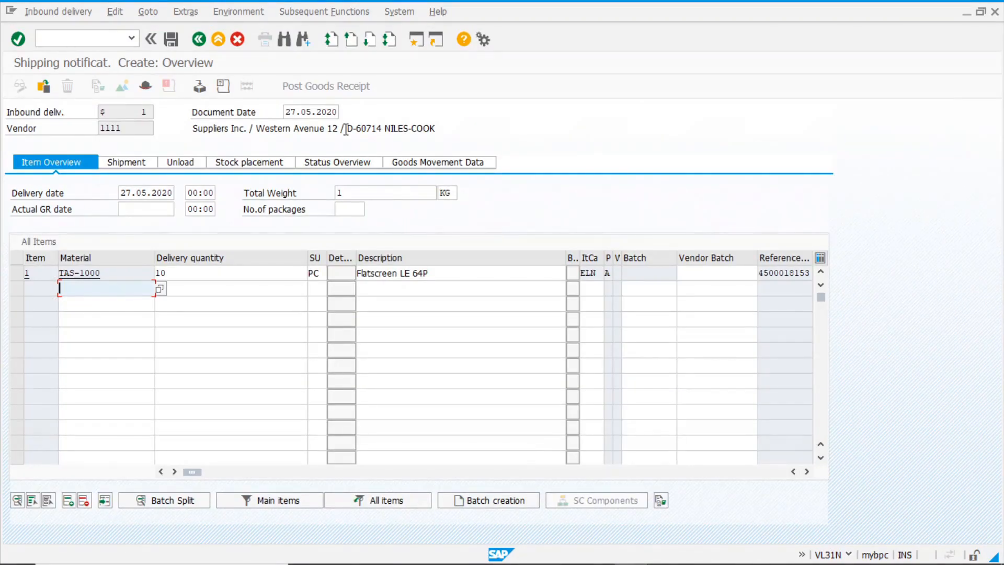
{"action": "left_click", "coordinate": [251, 162]}
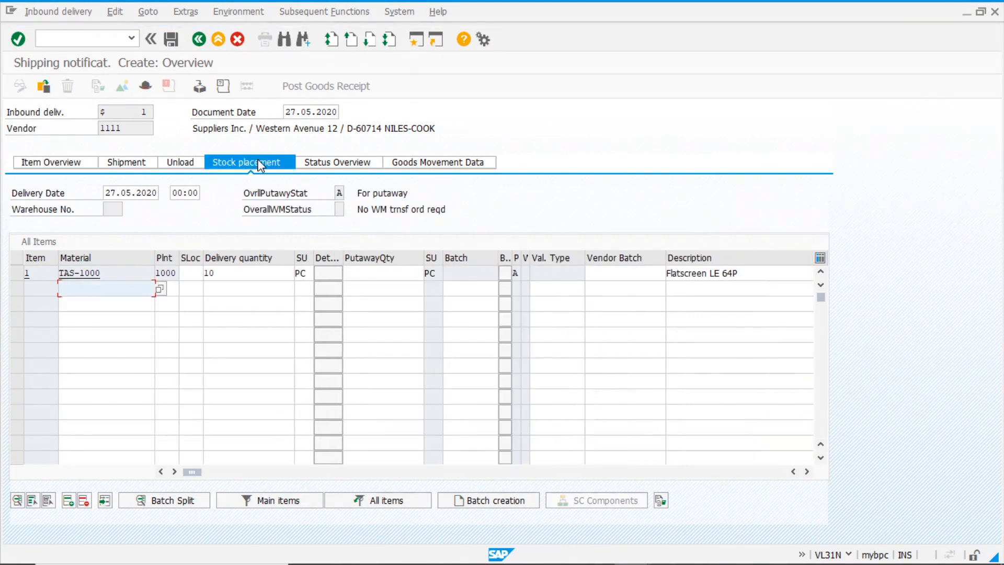
{"action": "left_click", "coordinate": [377, 272]}
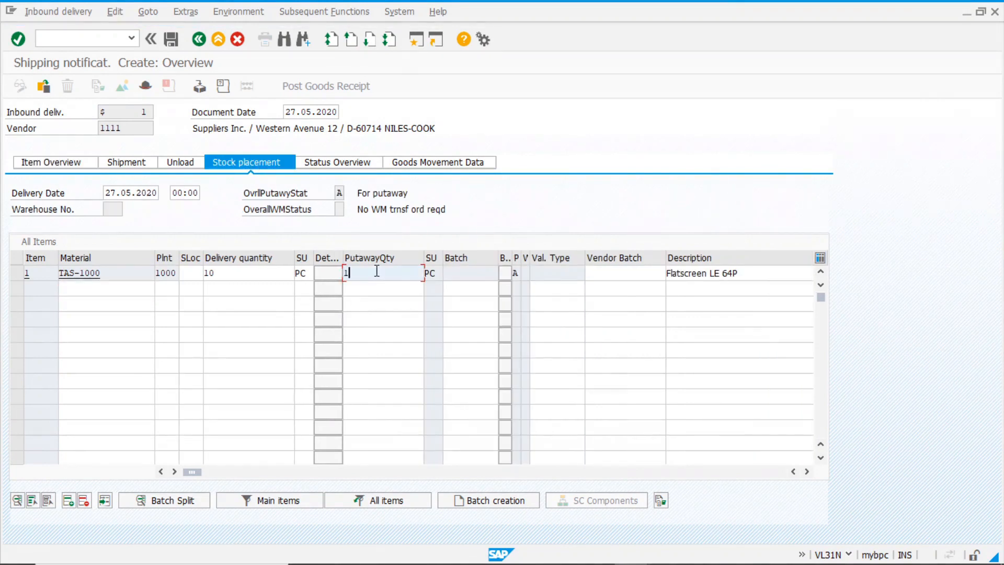
{"action": "type", "text": "10"}
{"action": "key", "text": "Return"}
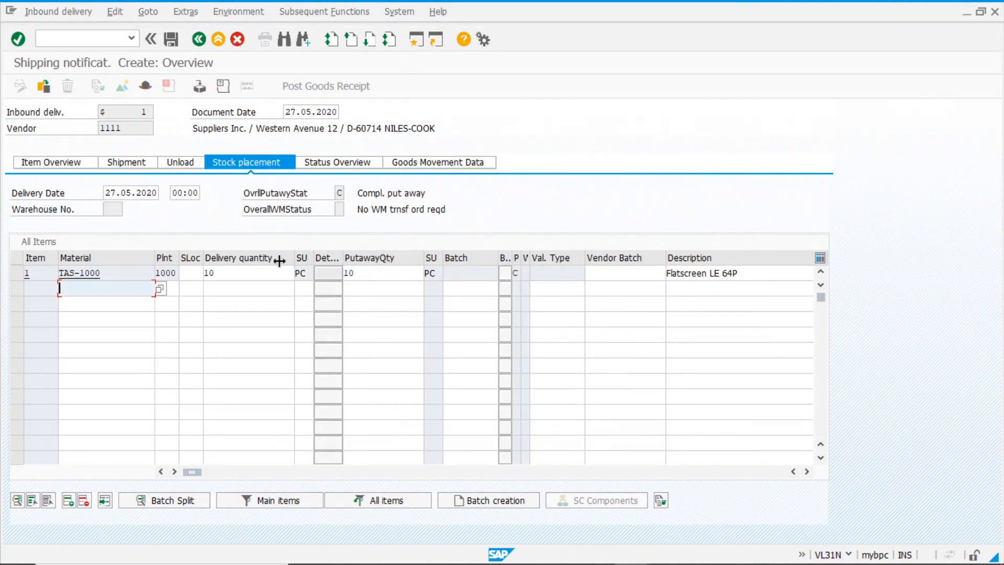
{"action": "left_click", "coordinate": [171, 40]}
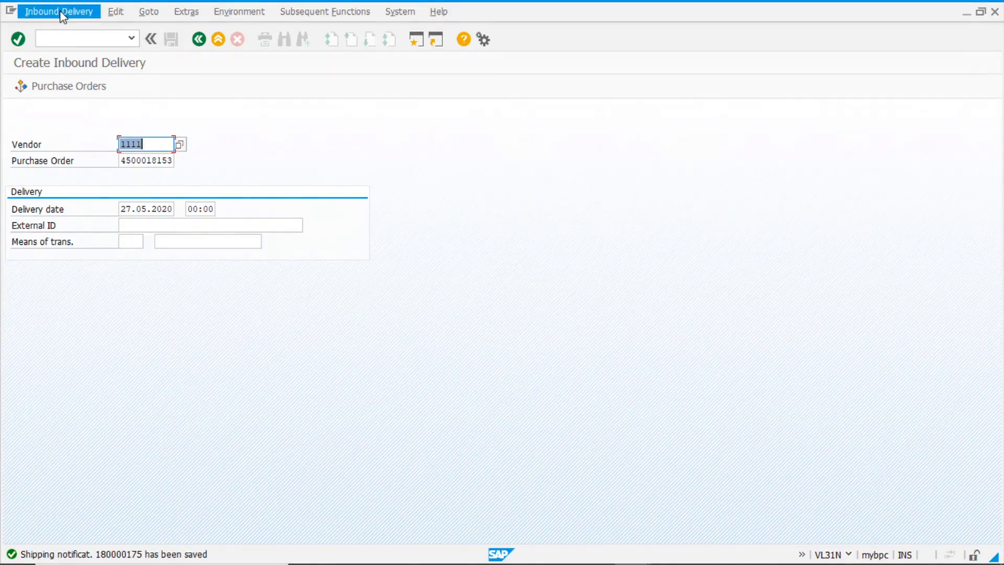
Open the newly saved inbound delivery in change mode and post its goods receipt
{"action": "left_click", "coordinate": [62, 14]}
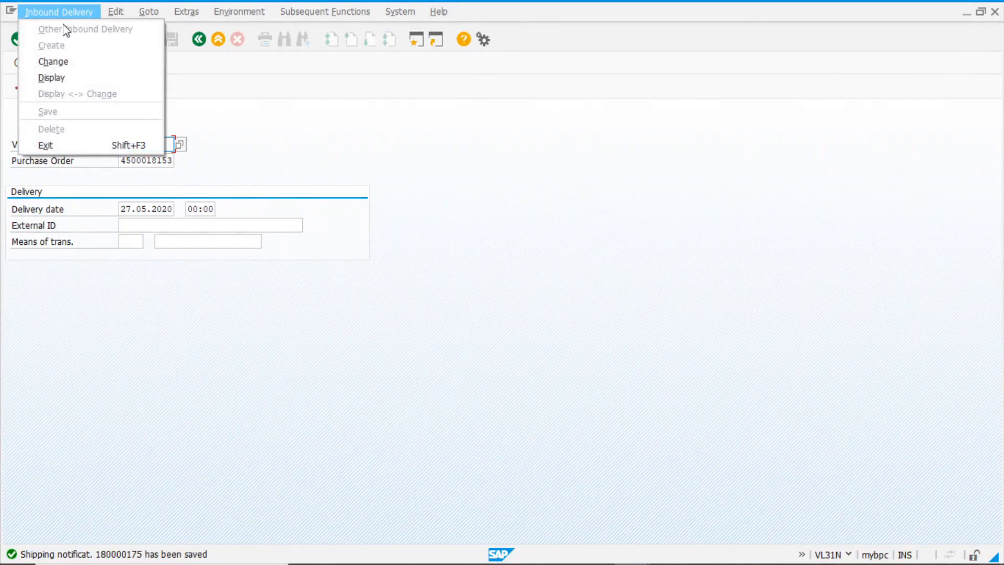
{"action": "left_click", "coordinate": [65, 62]}
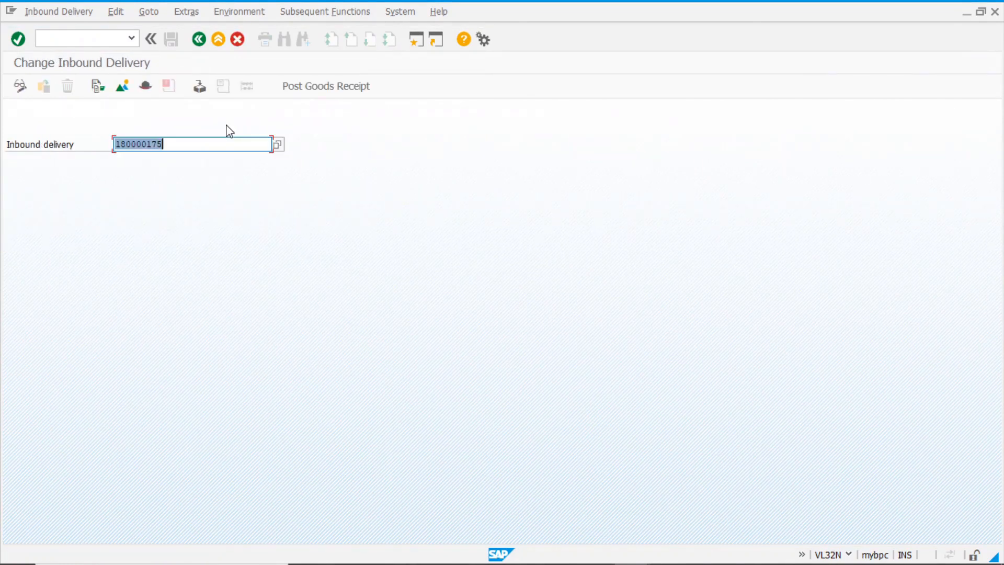
{"action": "key", "text": "Return"}
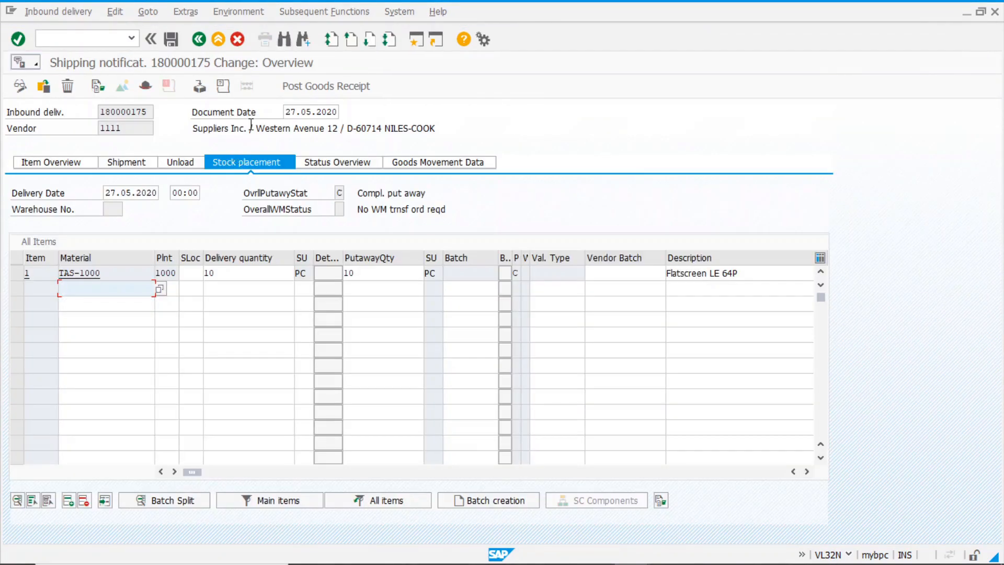
{"action": "left_click", "coordinate": [330, 91]}
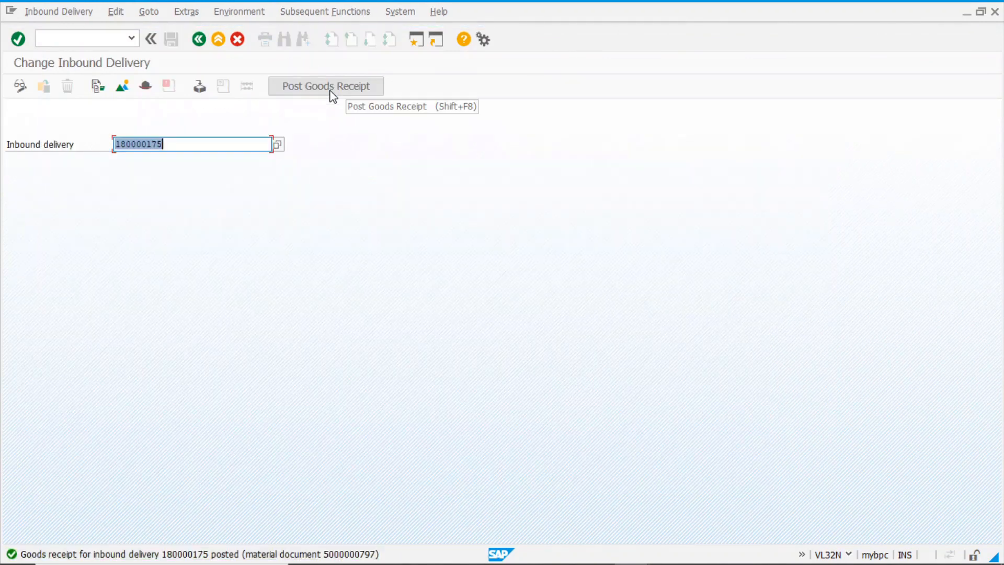
Create the customer invoice for the sales order with transaction VF01 and save the billing document
{"action": "left_click", "coordinate": [85, 38]}
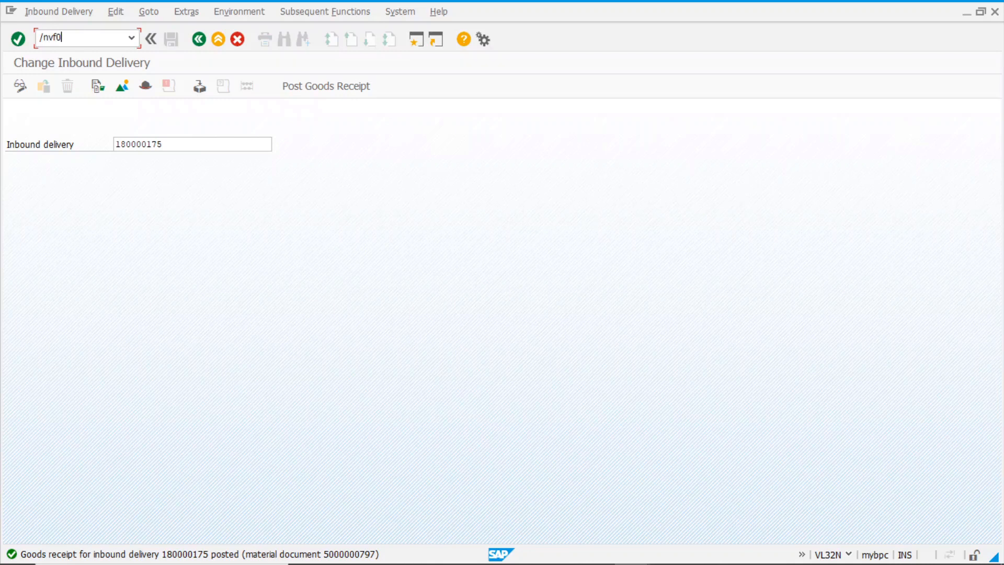
{"action": "key", "text": "Return"}
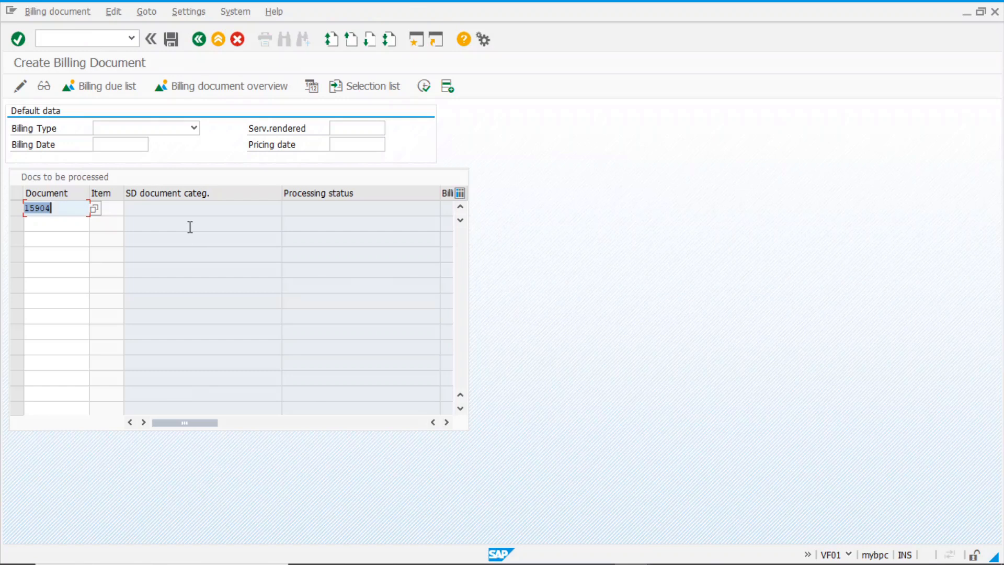
{"action": "key", "text": "Return"}
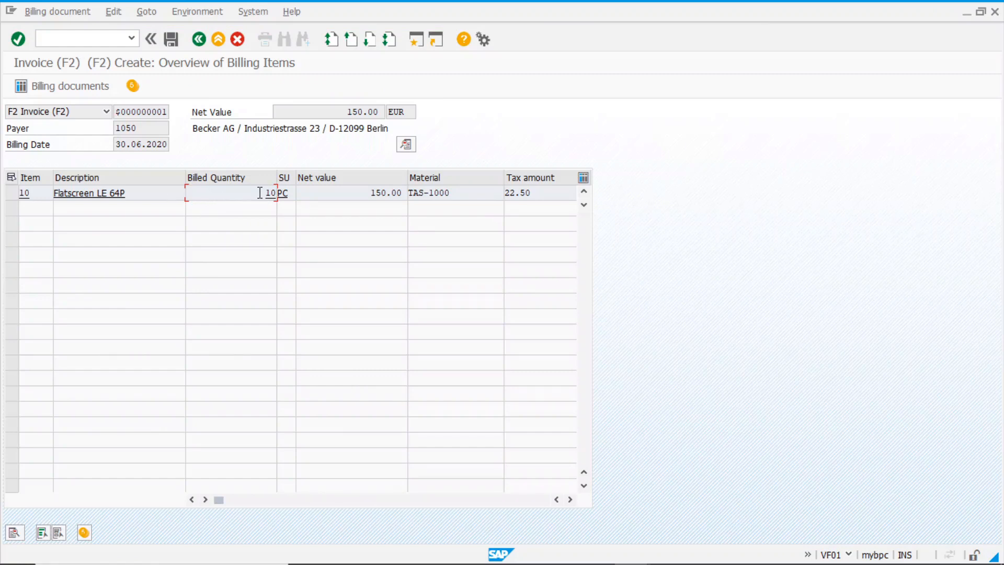
{"action": "left_click", "coordinate": [175, 40]}
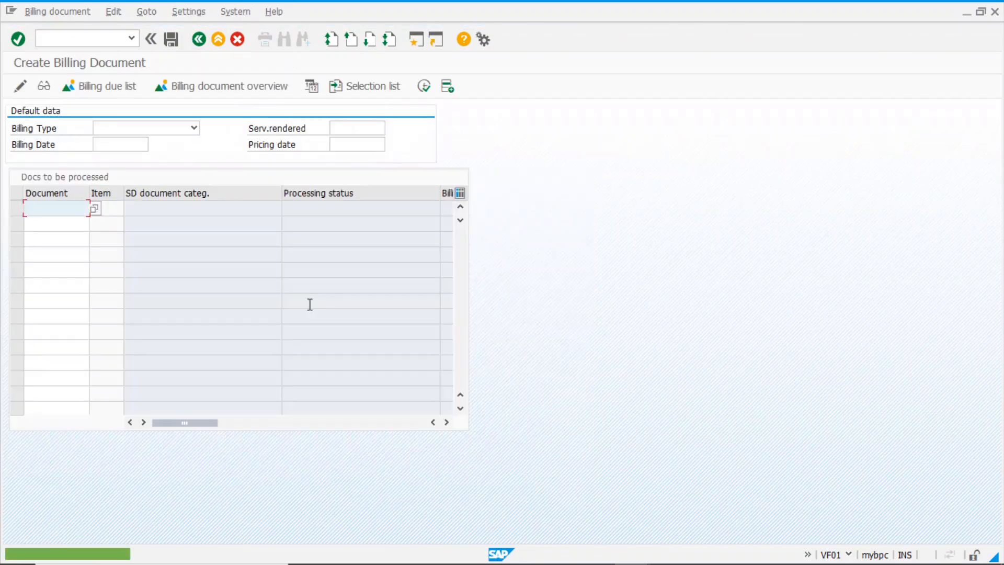
Start an incoming invoice with transaction MIRO, setting the invoice date to 27.05.2020 and the reference to the purchase order number
{"action": "left_click", "coordinate": [110, 37]}
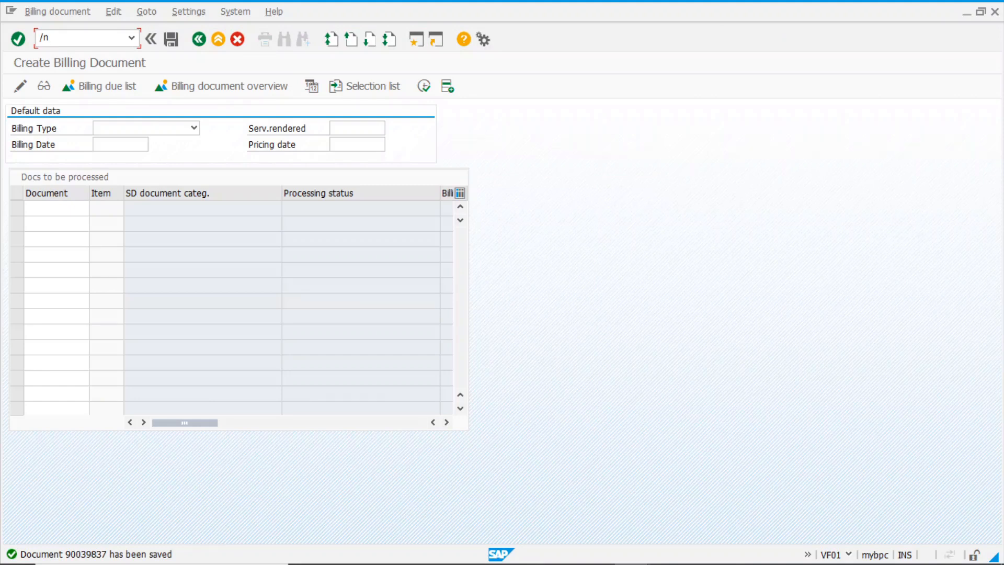
{"action": "type", "text": "/nmiro"}
{"action": "key", "text": "Return"}
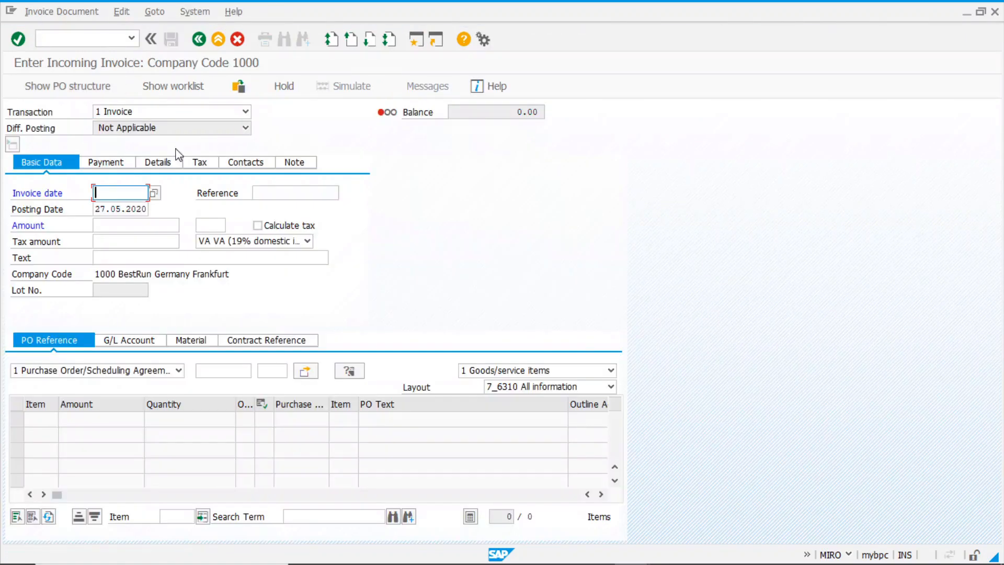
{"action": "left_click", "coordinate": [123, 207]}
{"action": "left_click", "coordinate": [307, 193]}
{"action": "type", "text": "10017432"}
{"action": "left_click_drag", "start_coordinate": [309, 193], "coordinate": [220, 194]}
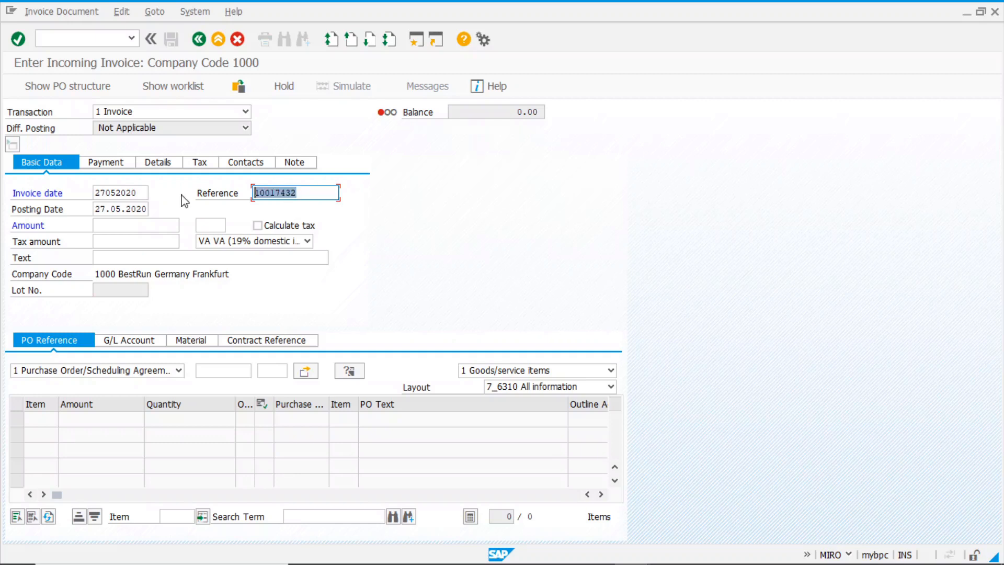
{"action": "type", "text": "450001815"}
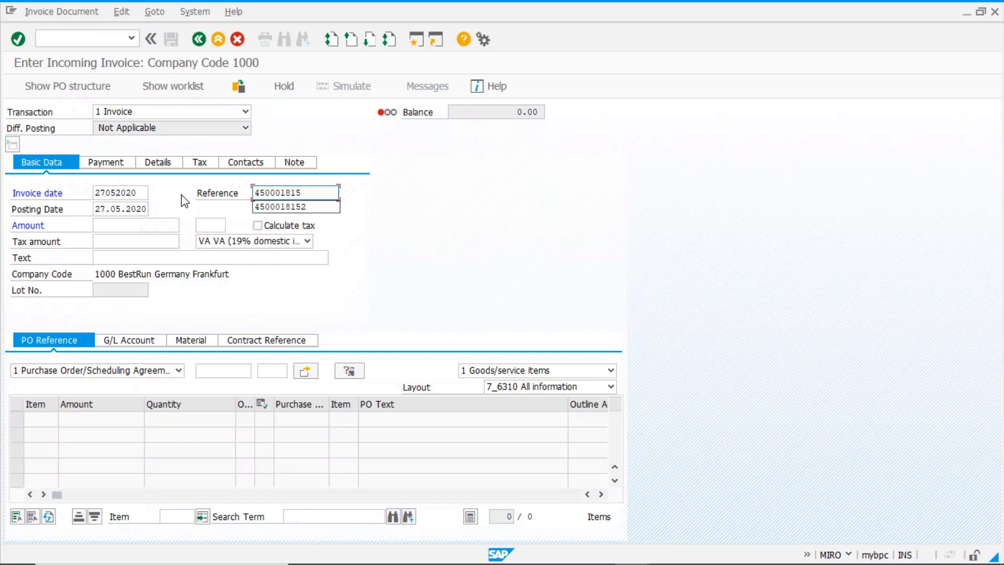
{"action": "type", "text": "3"}
Copy the purchase order number from the reference into the purchase order selection and load its items into the incoming invoice
{"action": "left_click_drag", "start_coordinate": [327, 194], "coordinate": [231, 191]}
{"action": "key", "text": "ctrl+c"}
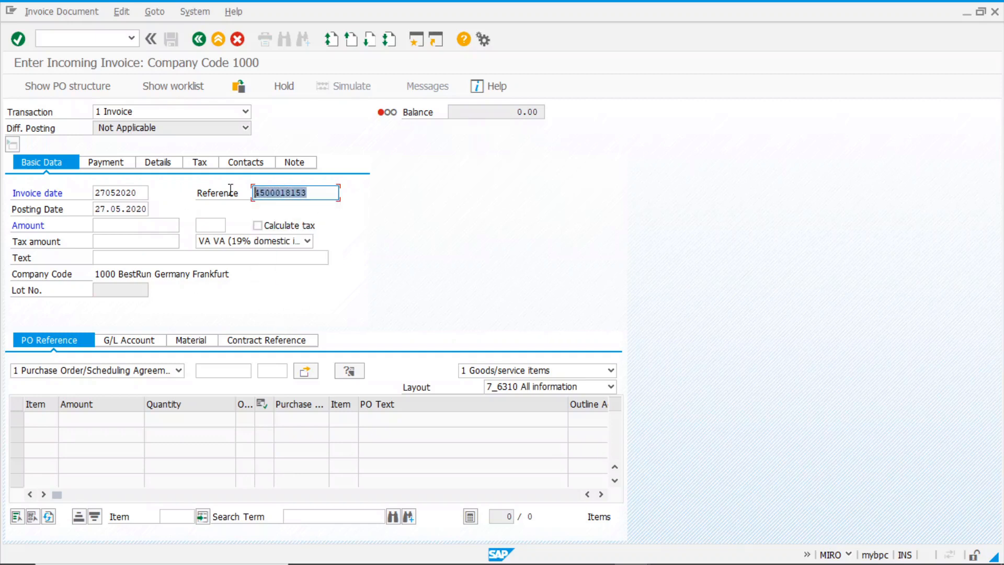
{"action": "left_click", "coordinate": [223, 371]}
{"action": "key", "text": "ctrl+v"}
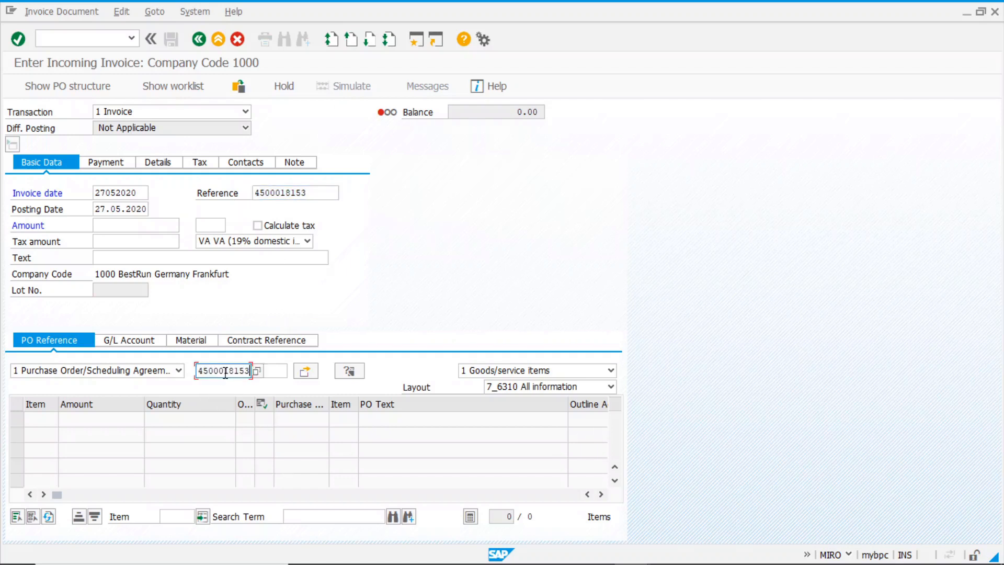
{"action": "key", "text": "Return"}
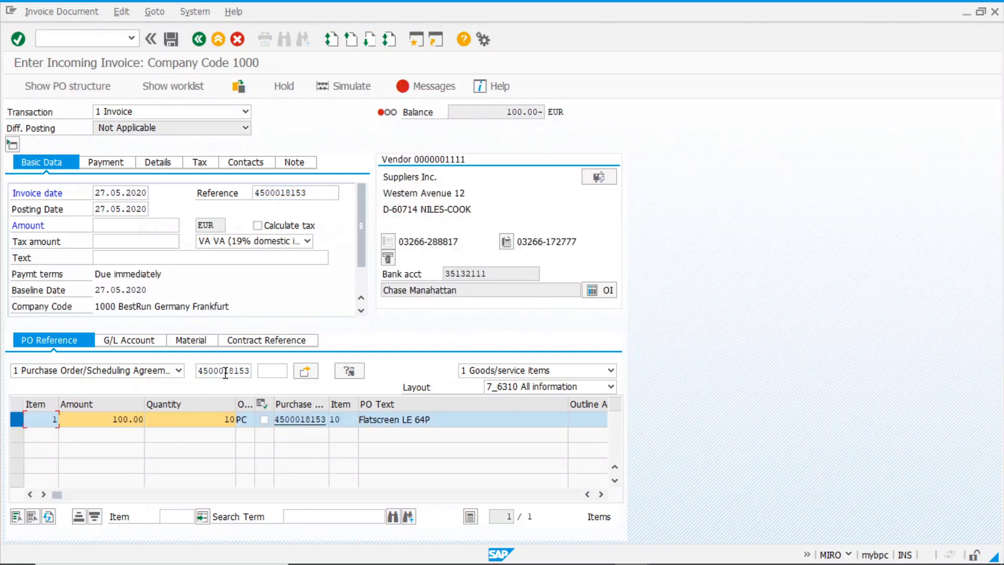
Set the invoice amount to 100 EUR with tax code 0I (Input tax 0%) and post the incoming invoice
{"action": "left_click", "coordinate": [120, 227]}
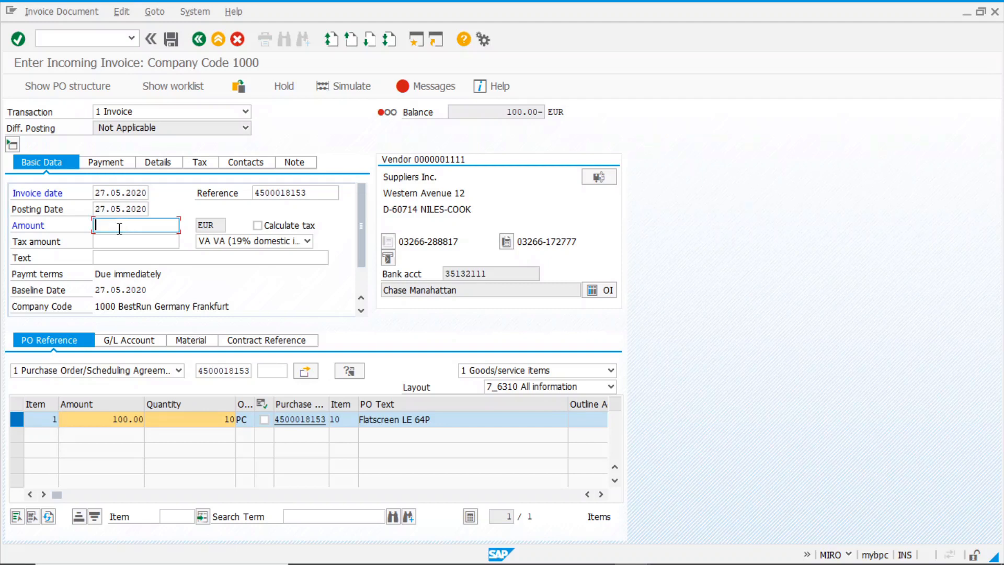
{"action": "type", "text": "100"}
{"action": "left_click", "coordinate": [217, 242]}
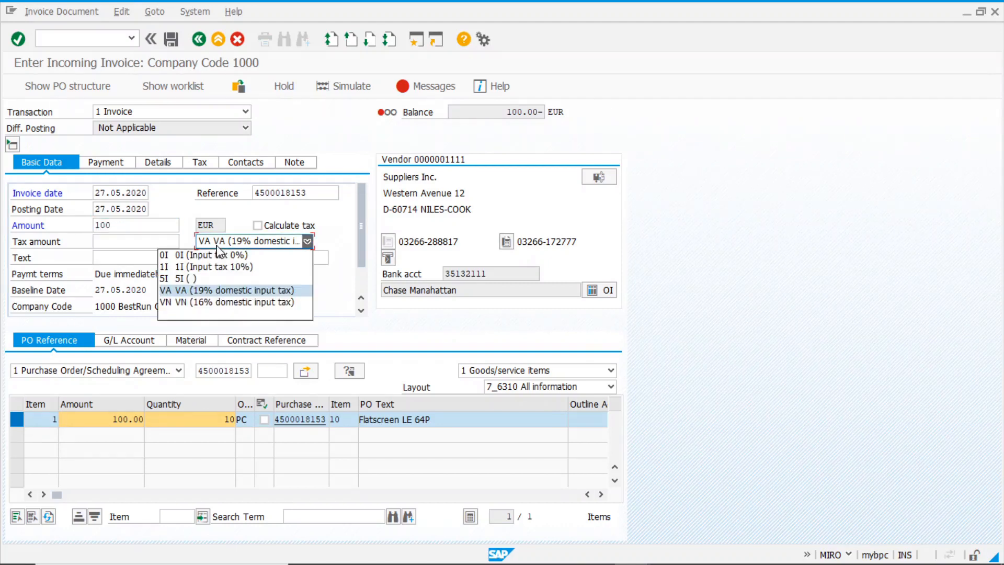
{"action": "left_click", "coordinate": [215, 256]}
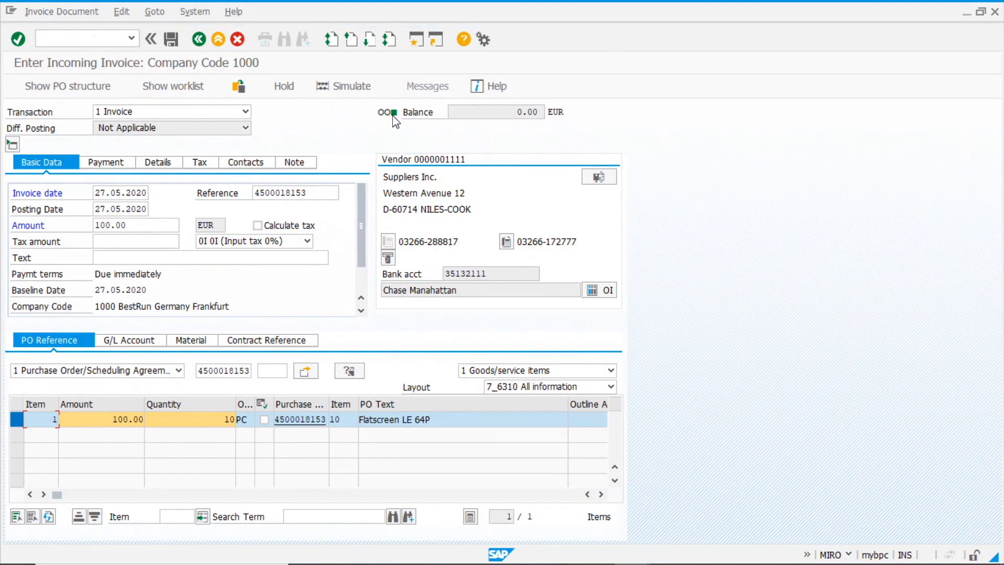
{"action": "left_click", "coordinate": [171, 40]}
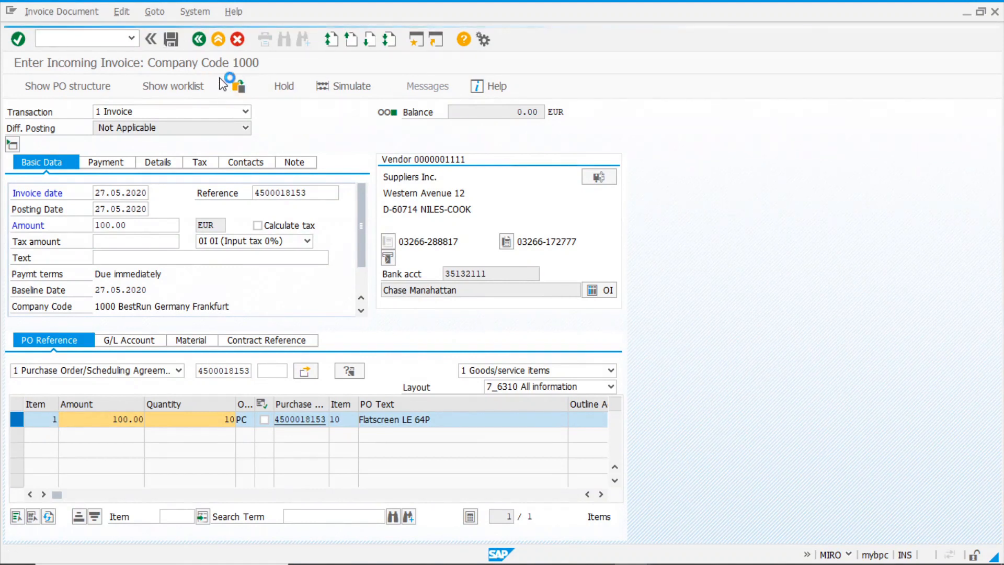